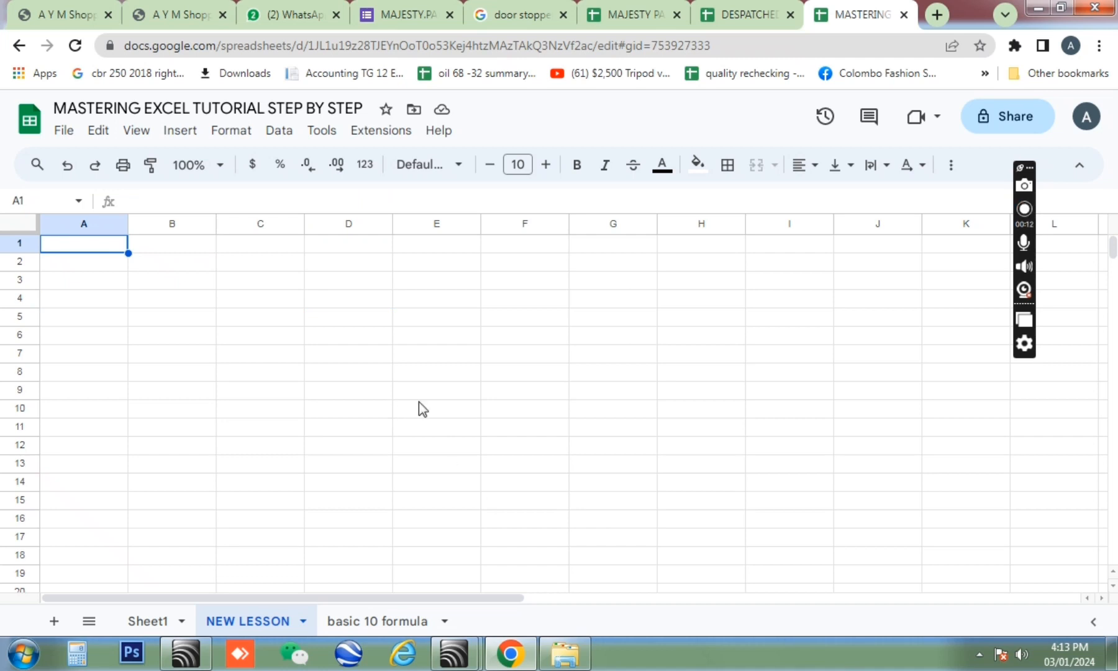
pyautogui.click(377, 366)
pyautogui.click(245, 298)
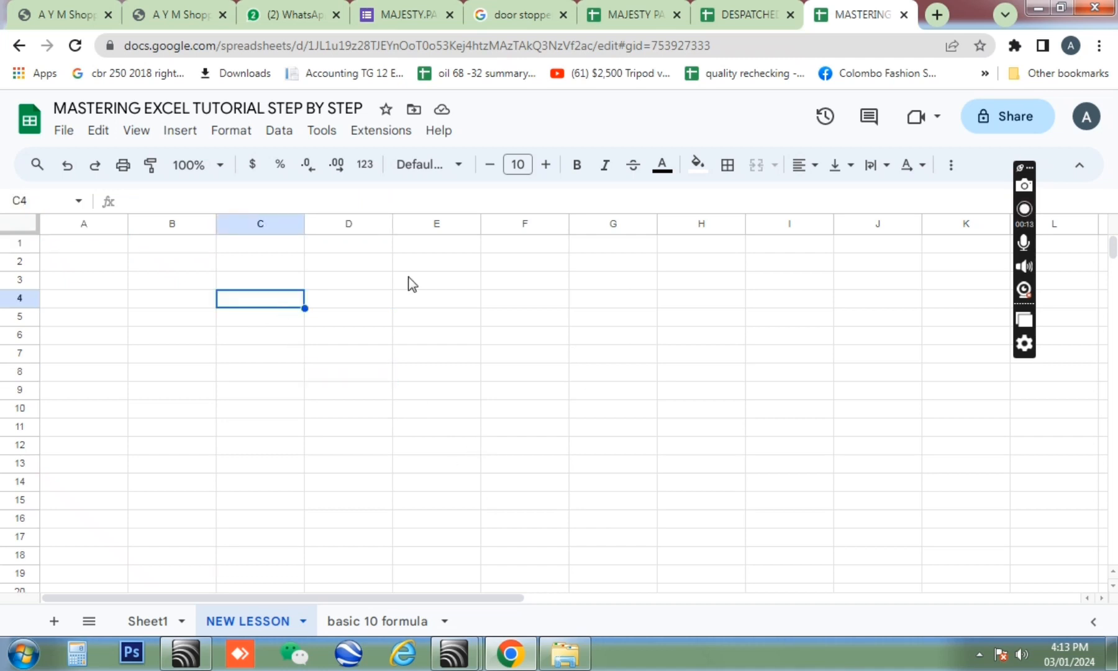
# Step: Copy the filtered product table A1:K476 from Sheet2 of the MAJESTY PALACE BUSSINESS PLATFORM DETAIILS spreadsheet
pyautogui.click(607, 16)
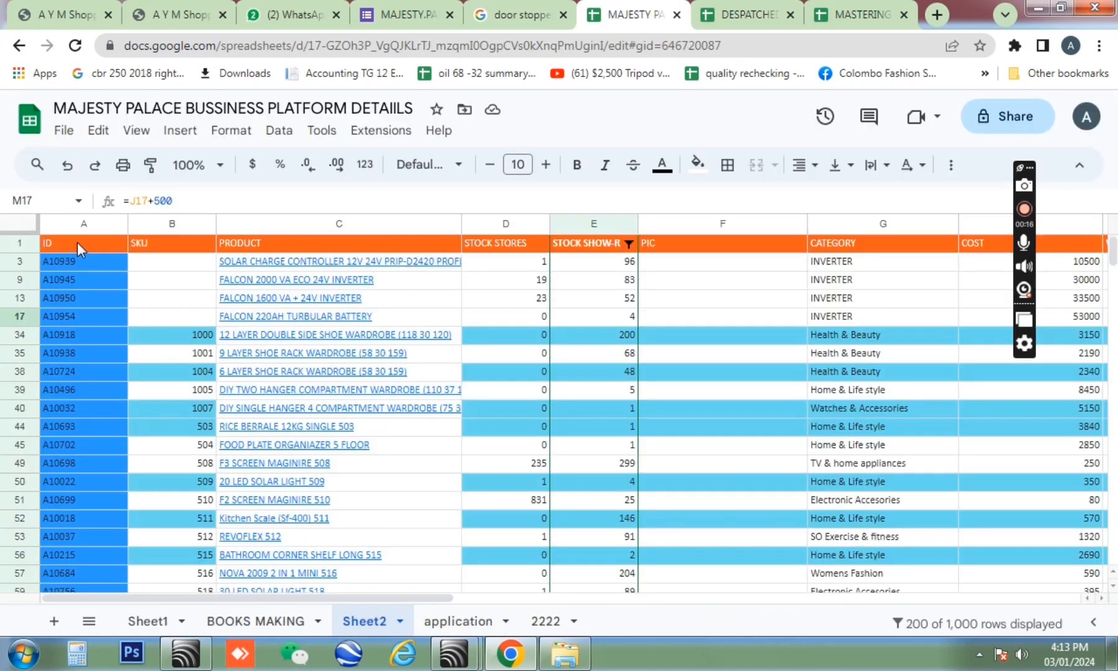
pyautogui.click(79, 242)
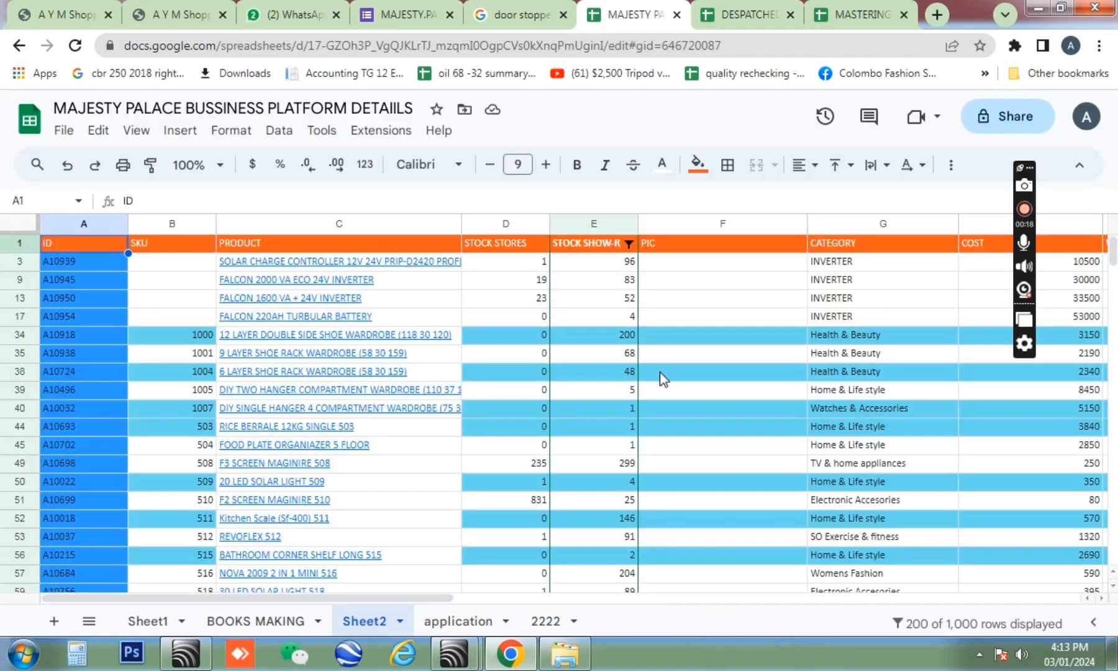
pyautogui.scroll(-1, 660, 371)
pyautogui.scroll(1, 553, 385)
pyautogui.hscroll(6, 399, 382)
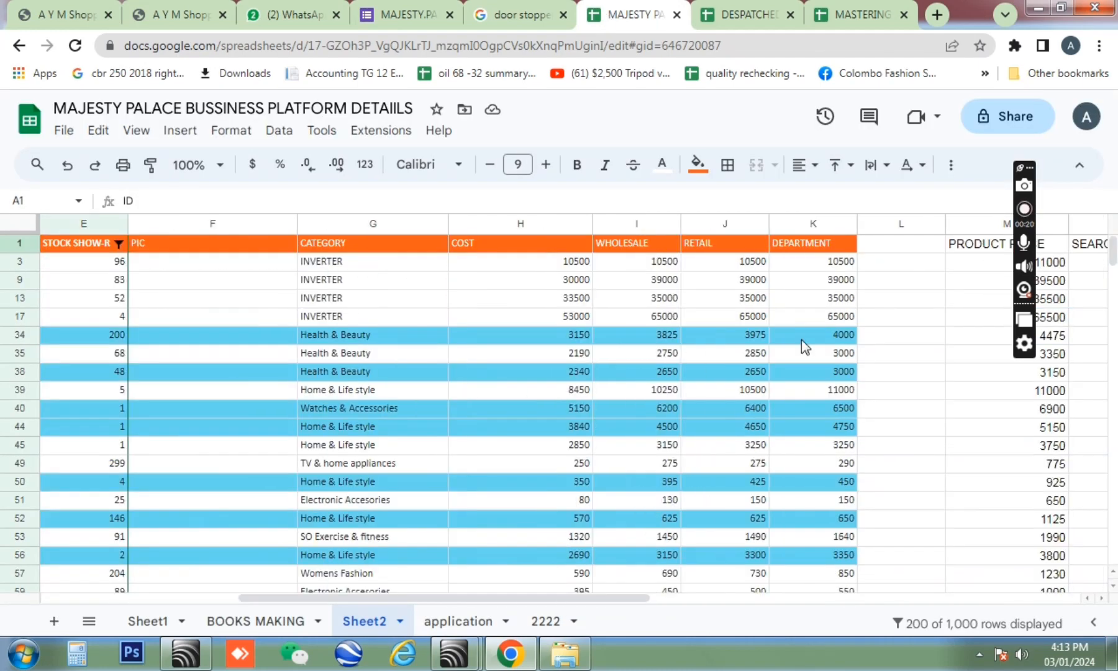
pyautogui.scroll(-9, 829, 370)
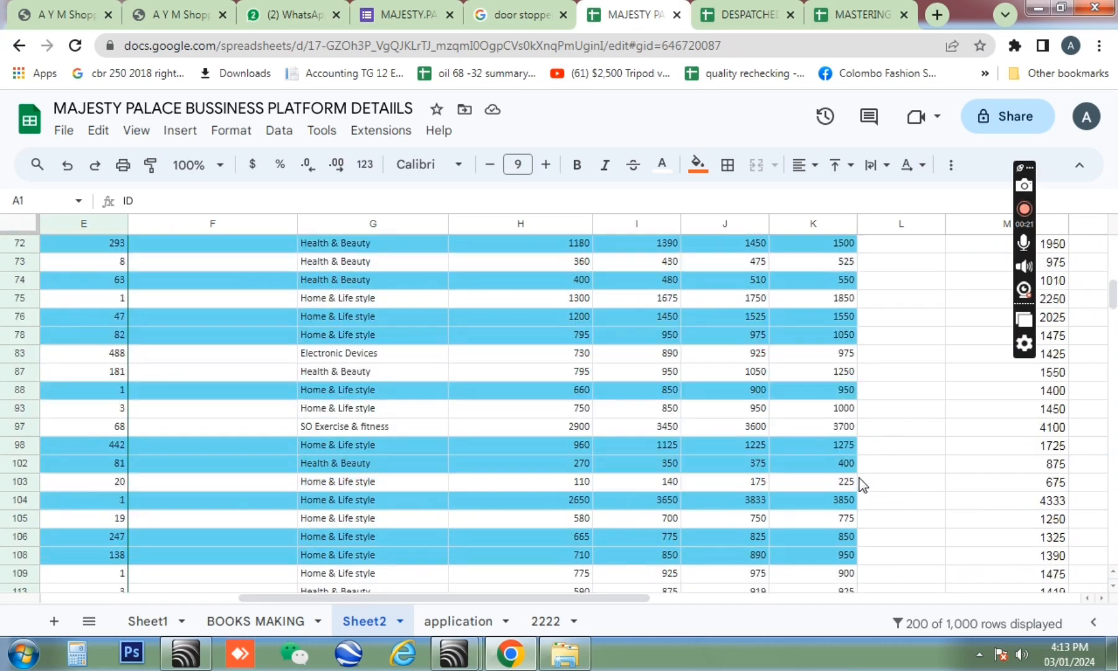
pyautogui.scroll(-12, 858, 483)
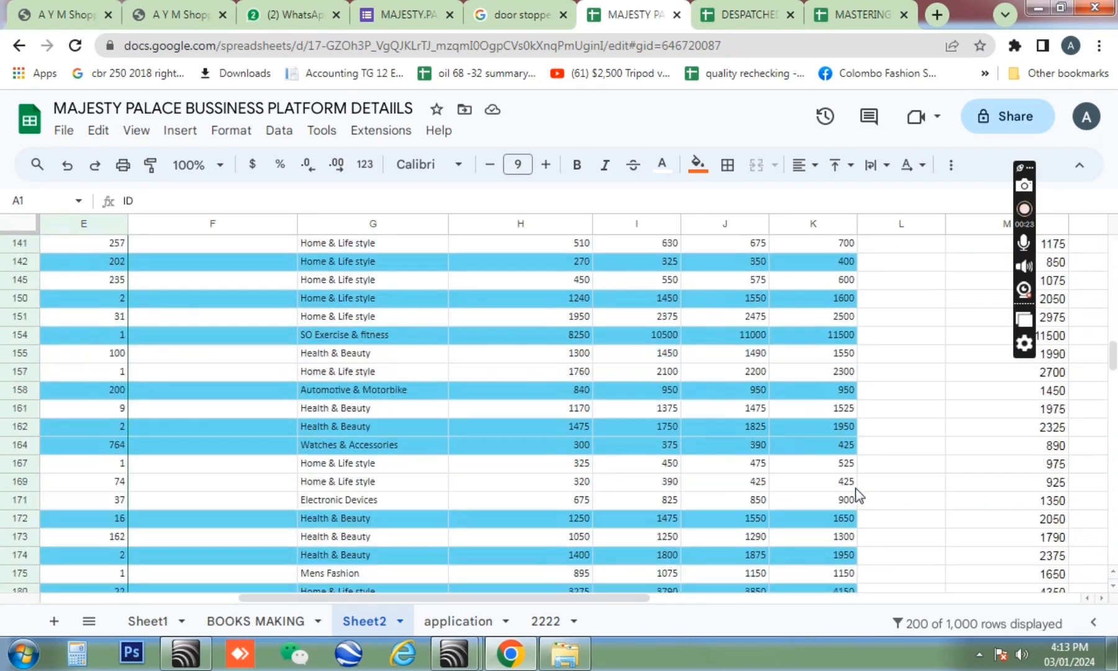
pyautogui.scroll(-15, 855, 488)
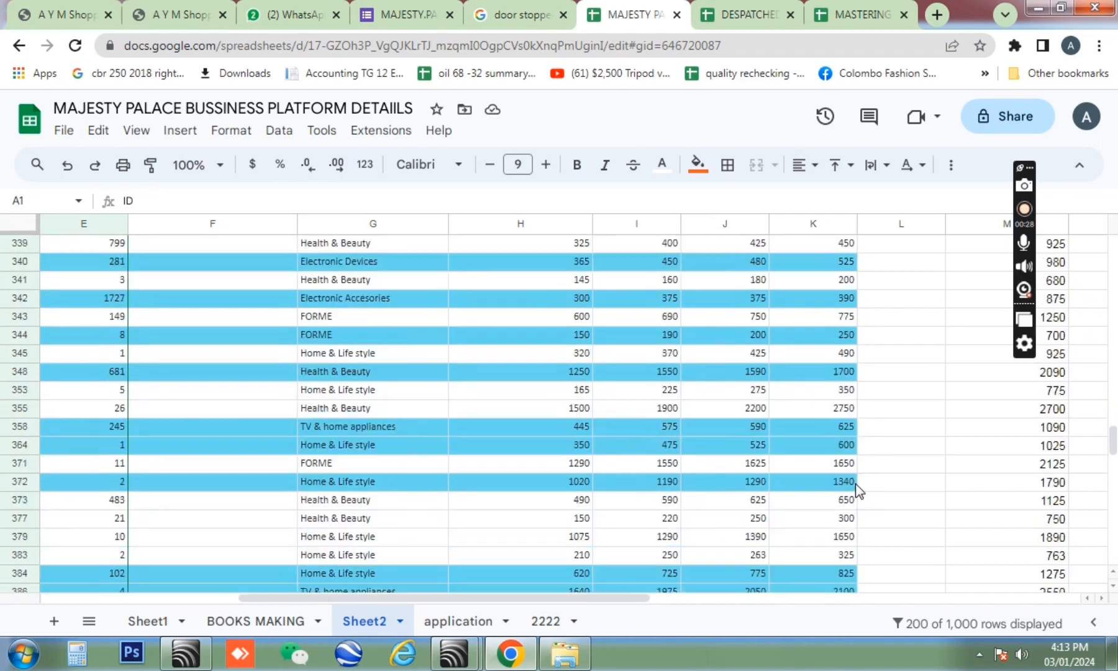
pyautogui.scroll(-10, 857, 489)
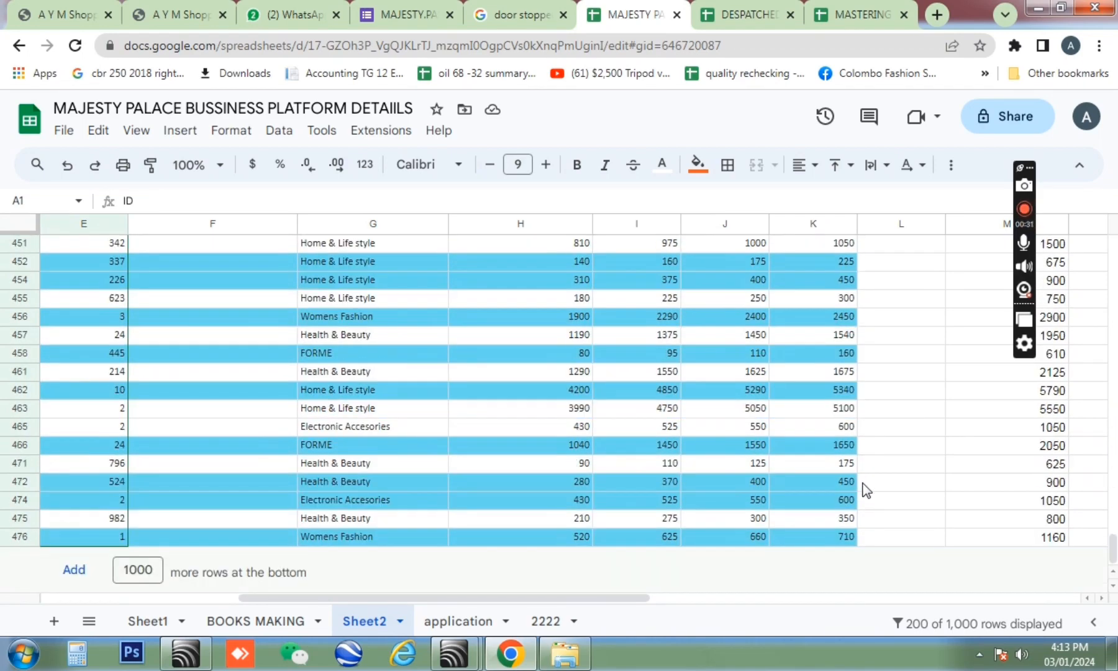
pyautogui.keyDown('shift'); pyautogui.click(851, 539); pyautogui.keyUp('shift')
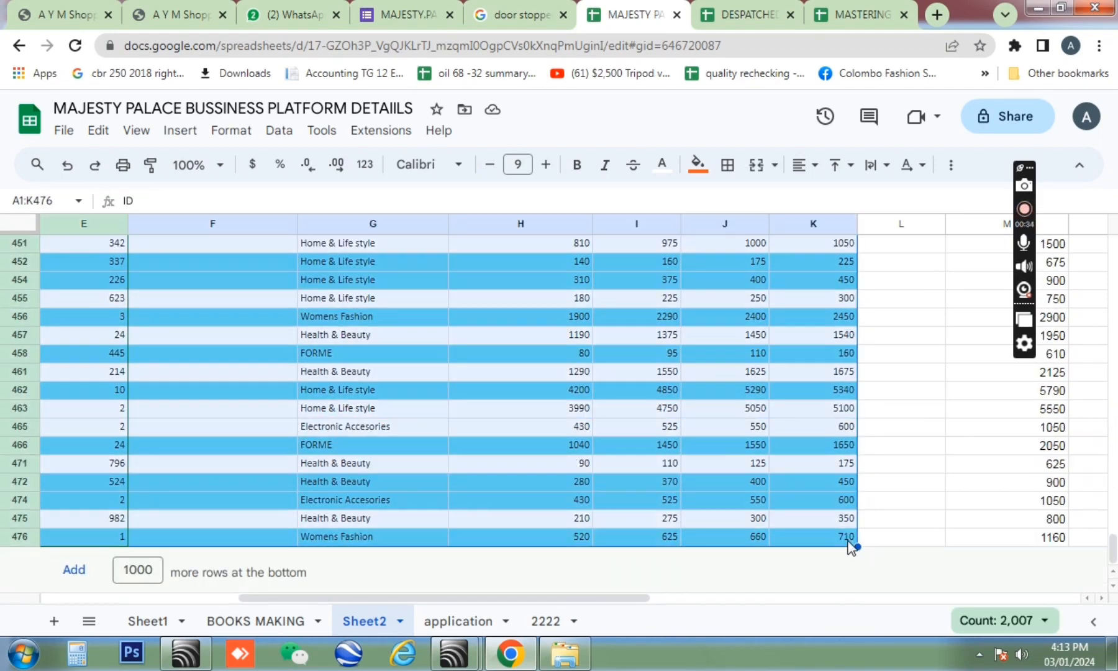
pyautogui.hotkey('ctrl', 'c')
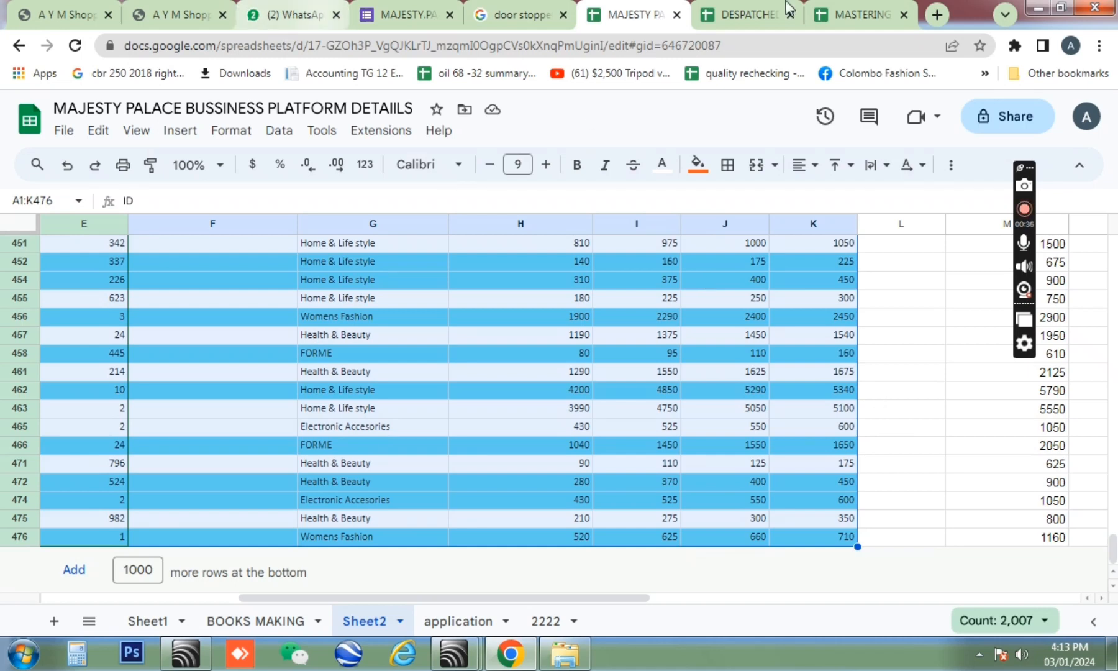
# Step: Paste the product table at A1 of the tutorial spreadsheet's NEW LESSON sheet and widen the PRODUCT column to fit the full names
pyautogui.click(847, 19)
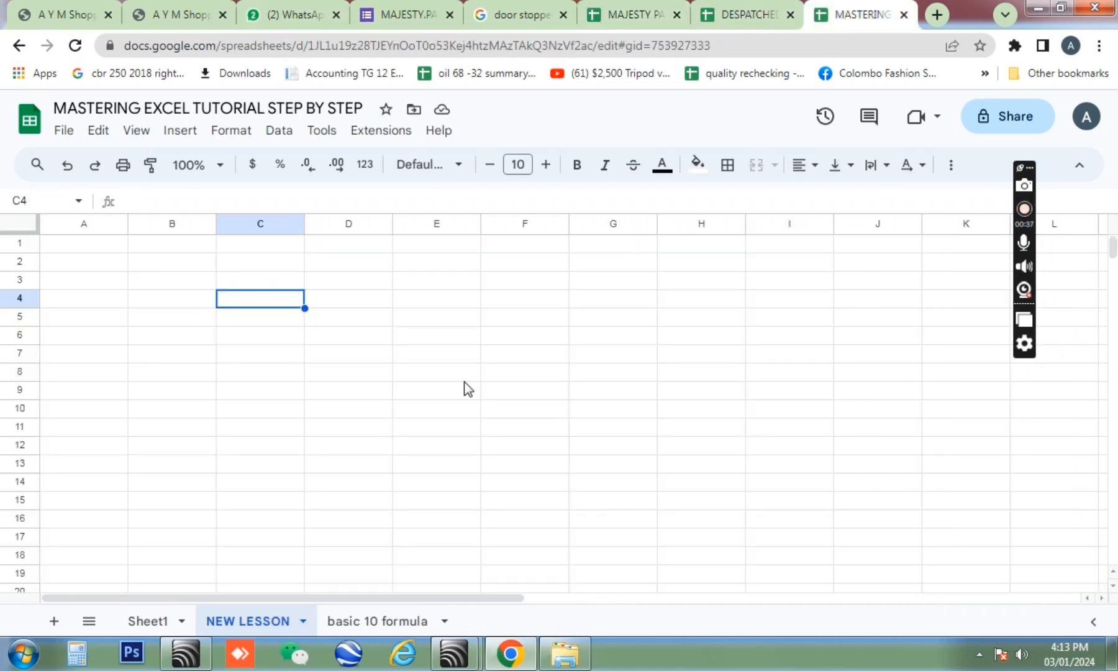
pyautogui.click(91, 248)
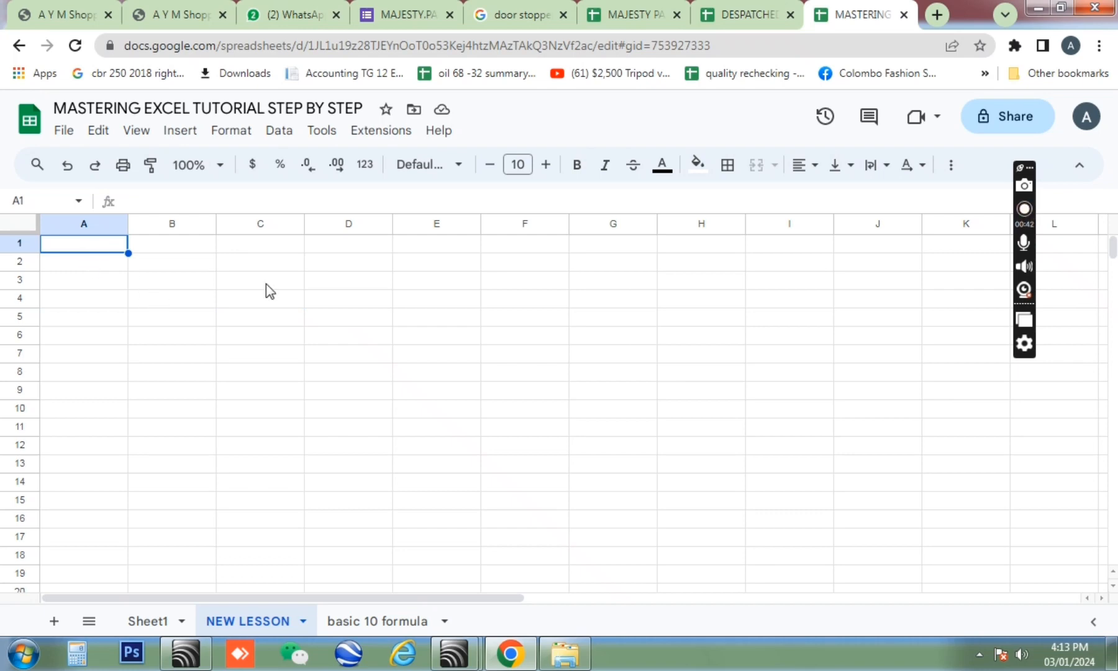
pyautogui.hotkey('ctrl', 'v')
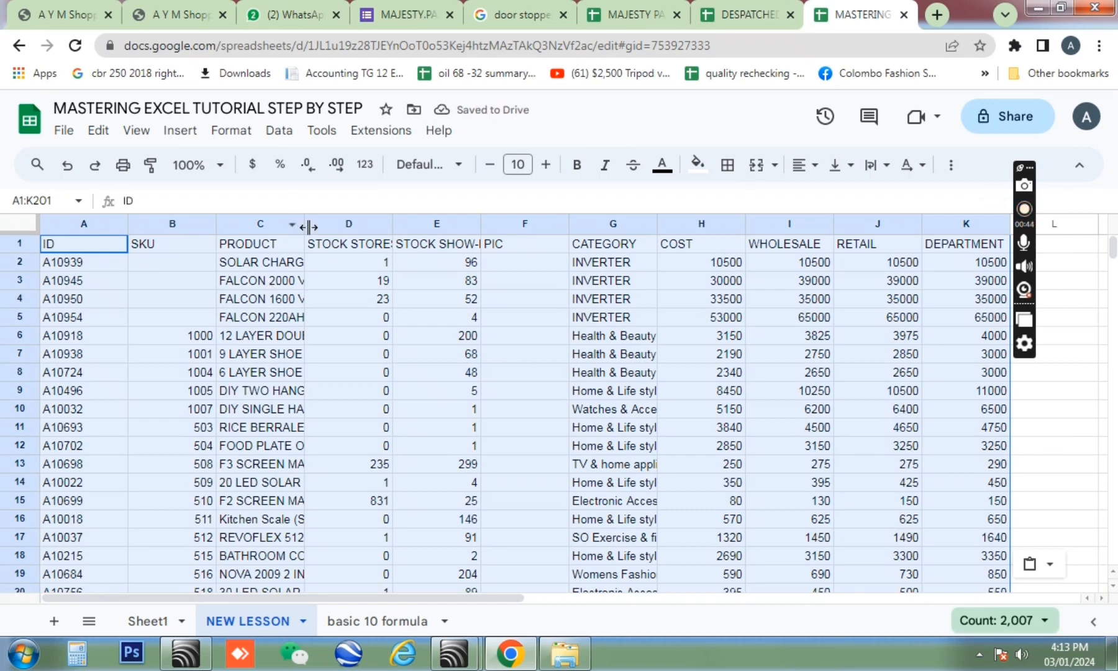
pyautogui.moveTo(306, 225); pyautogui.dragTo(599, 318)
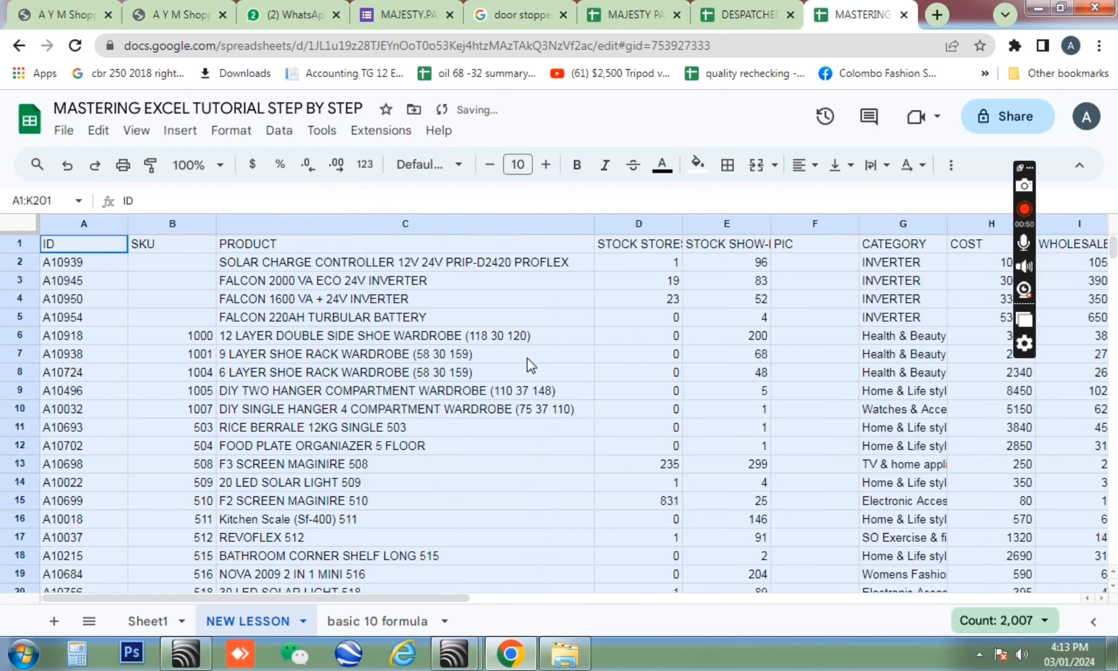
# Step: Make the header row A1:K1 bold and set its font size to 11
pyautogui.click(105, 245)
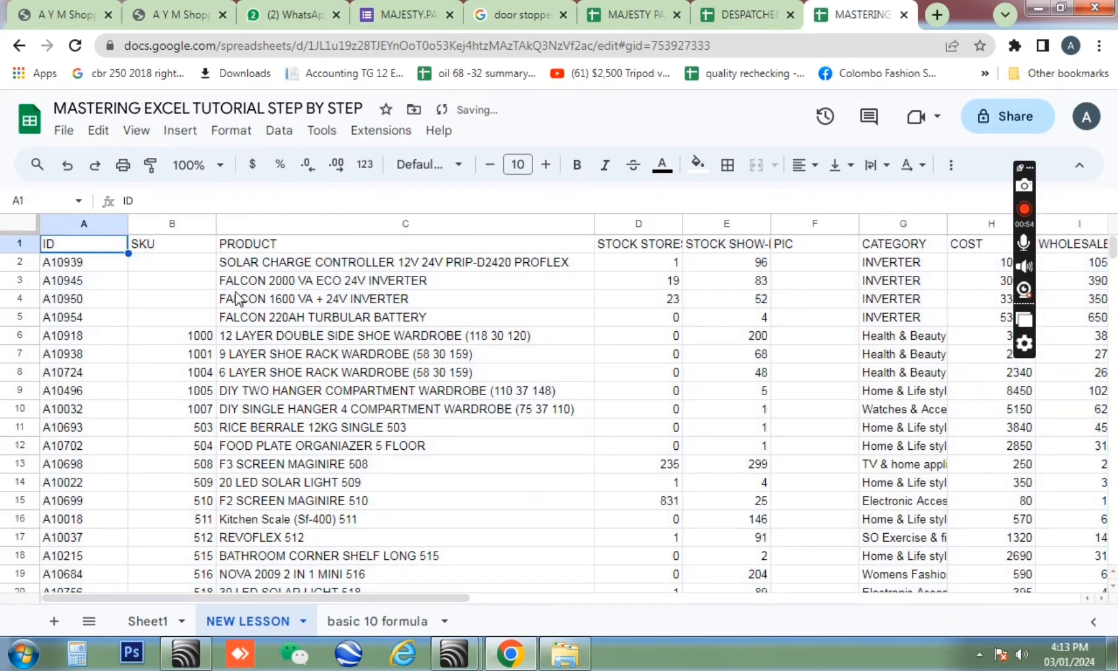
pyautogui.hscroll(5, 397, 280)
pyautogui.keyDown('shift'); pyautogui.click(550, 245); pyautogui.keyUp('shift')
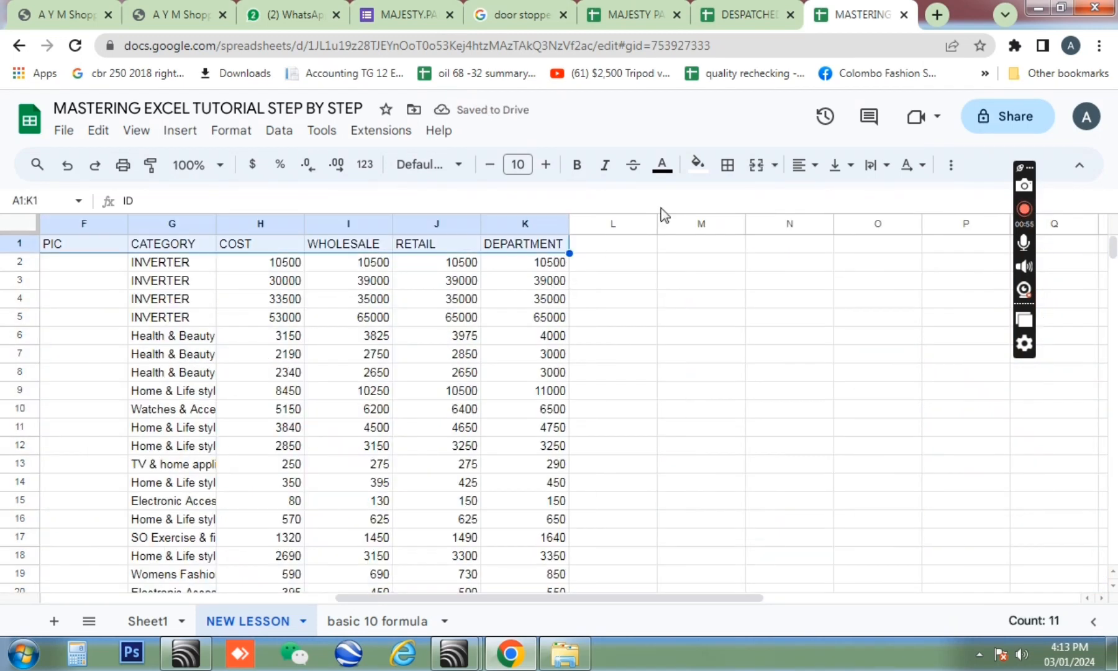
pyautogui.click(576, 167)
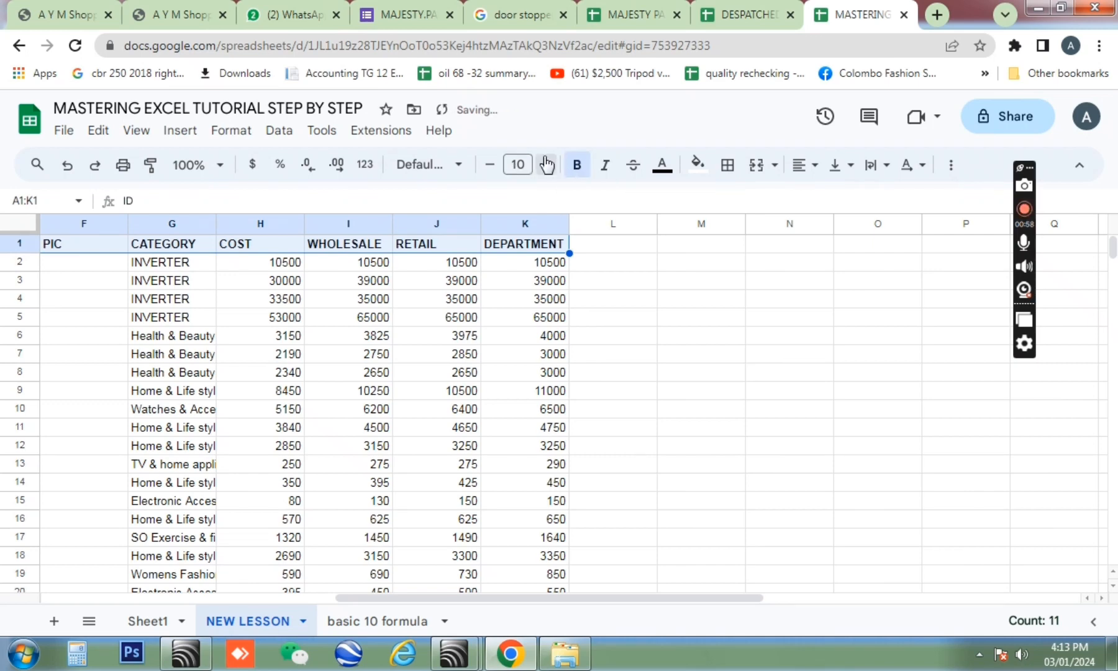
pyautogui.click(547, 165)
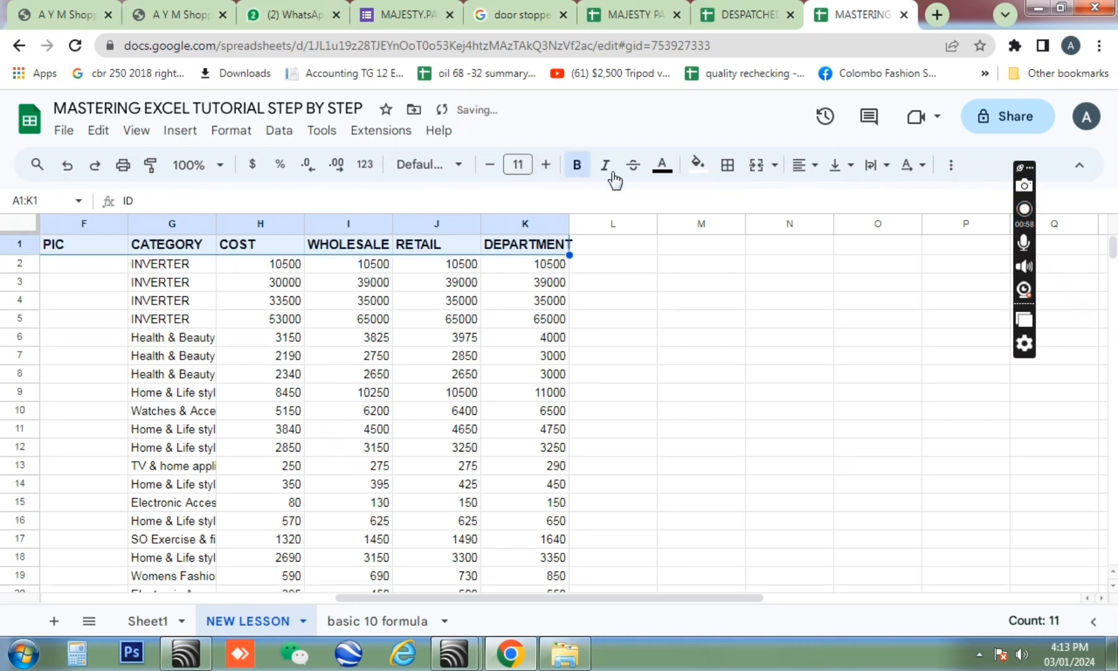
# Step: Add borders and a yellow fill to the header cells A1:K1
pyautogui.click(725, 169)
pyautogui.click(696, 165)
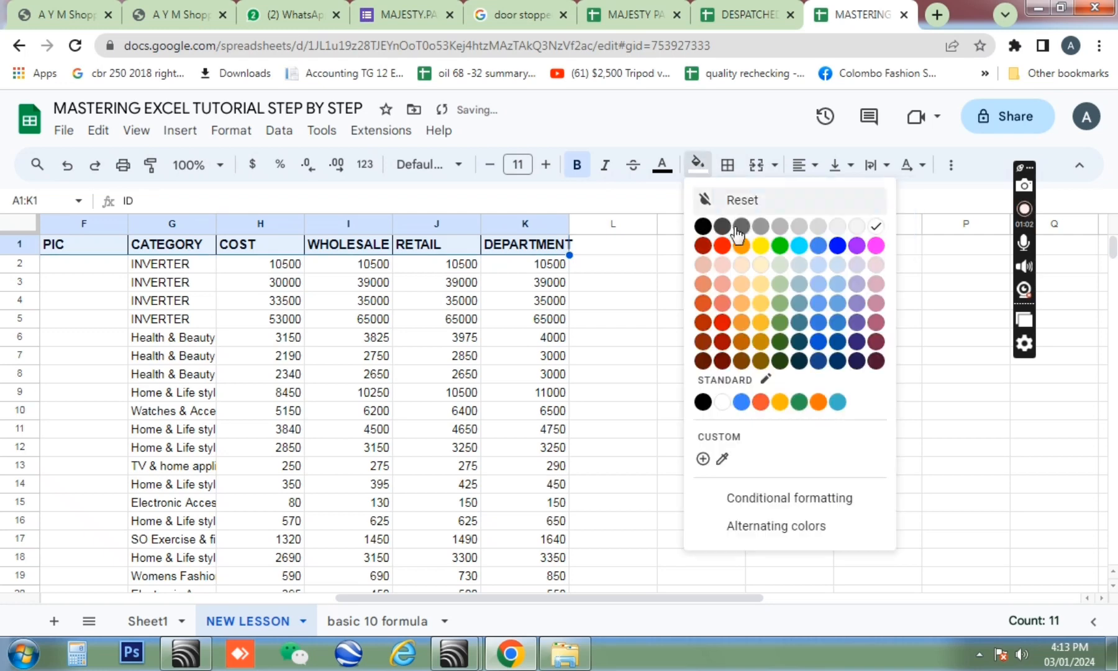
pyautogui.click(760, 246)
pyautogui.click(689, 340)
pyautogui.hscroll(-5, 788, 375)
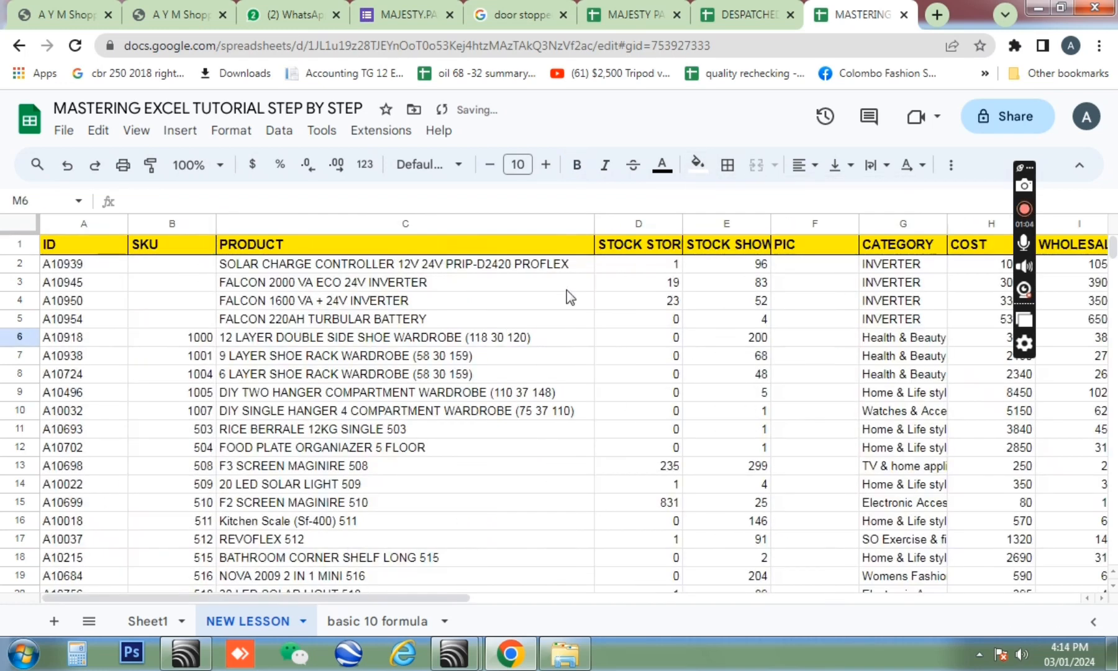
# Step: Widen the DEPARTMENT column so that its header fits inside the cell
pyautogui.hscroll(5, 340, 282)
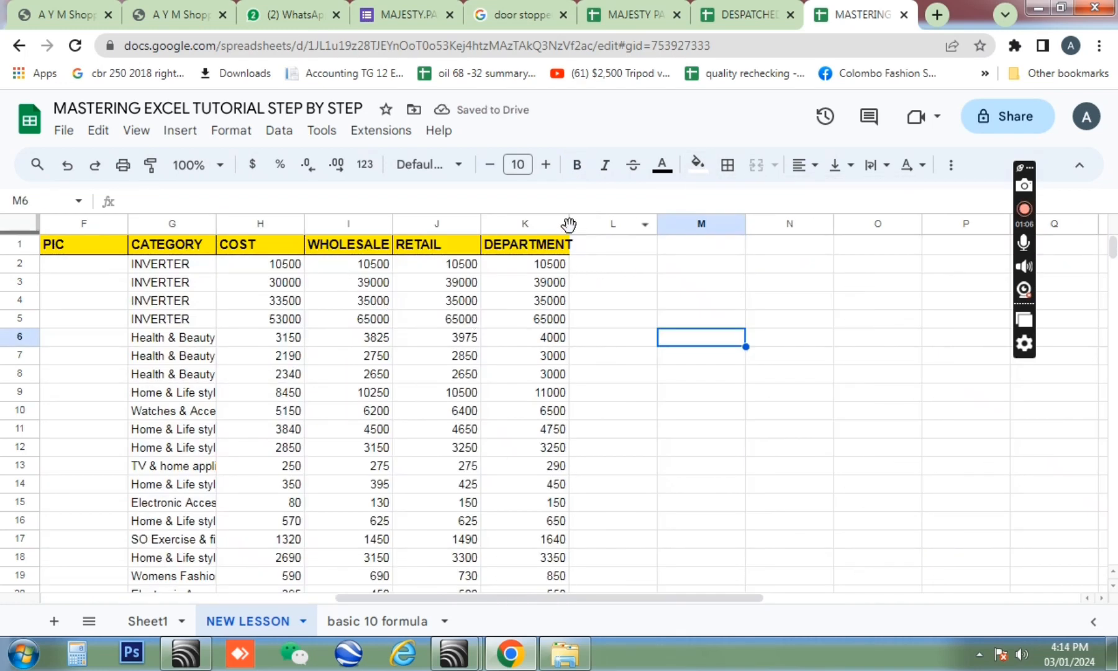
pyautogui.moveTo(569, 224); pyautogui.dragTo(618, 266)
pyautogui.click(752, 284)
pyautogui.hscroll(-5, 807, 407)
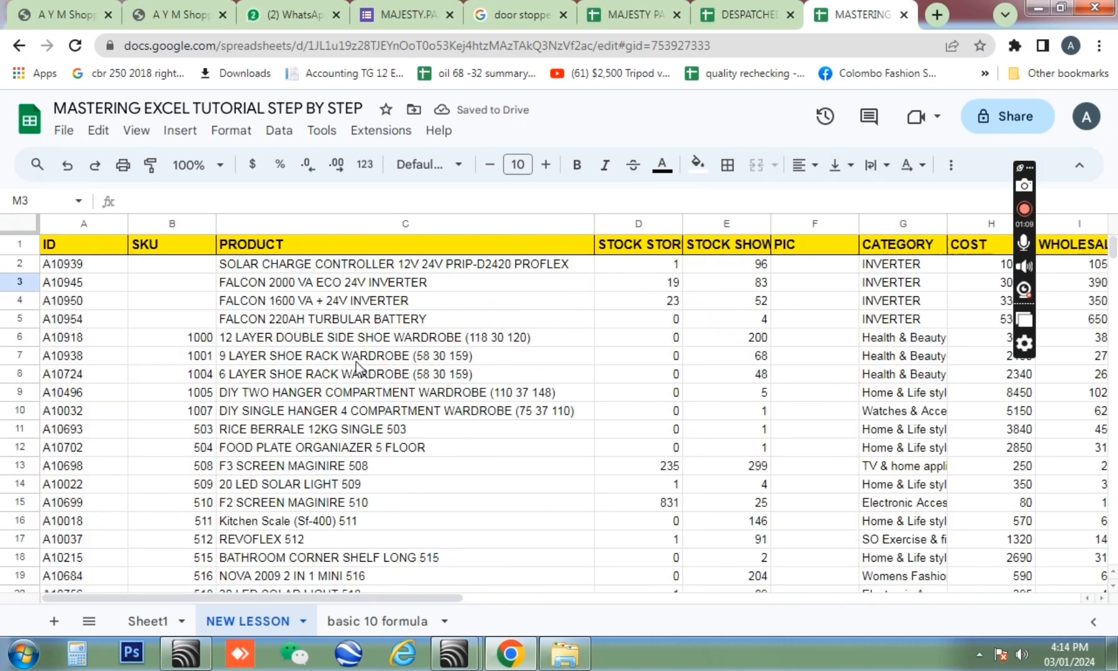
# Step: Examine the SKU entries in column B and the stock, category and price columns of the same rows
pyautogui.click(157, 266)
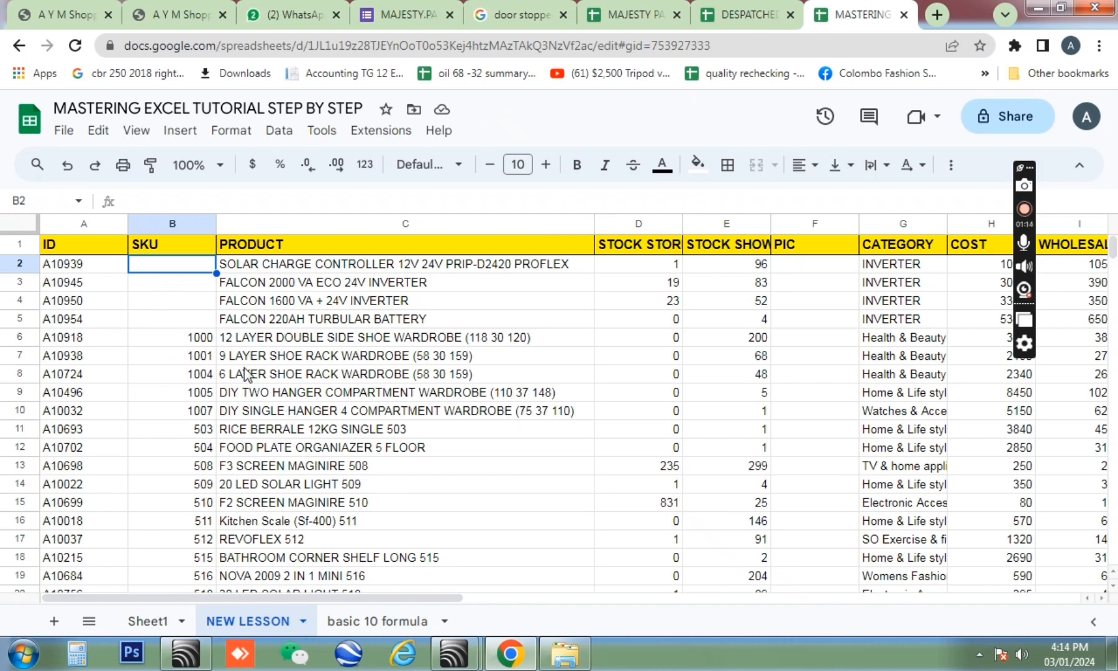
pyautogui.click(197, 337)
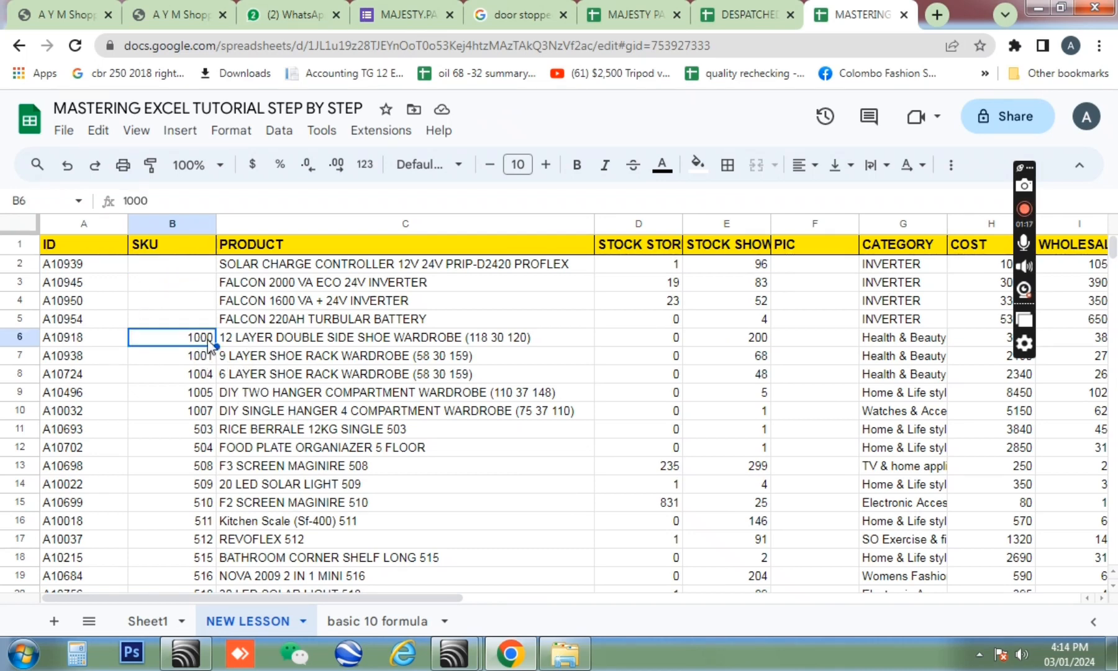
pyautogui.click(200, 359)
pyautogui.click(206, 376)
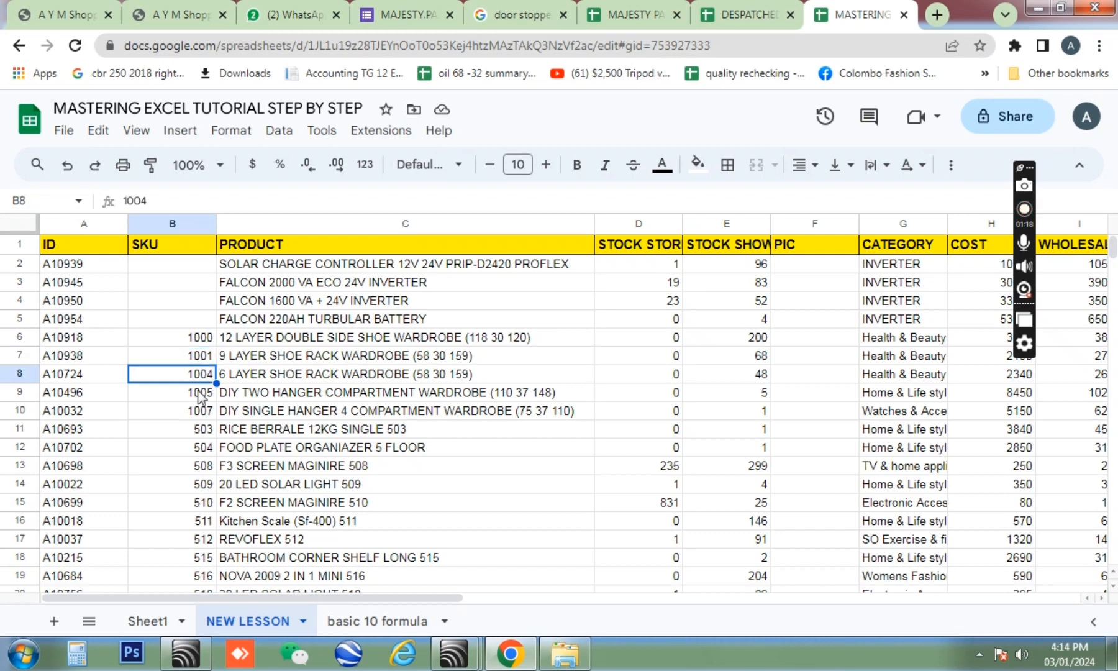
pyautogui.click(206, 392)
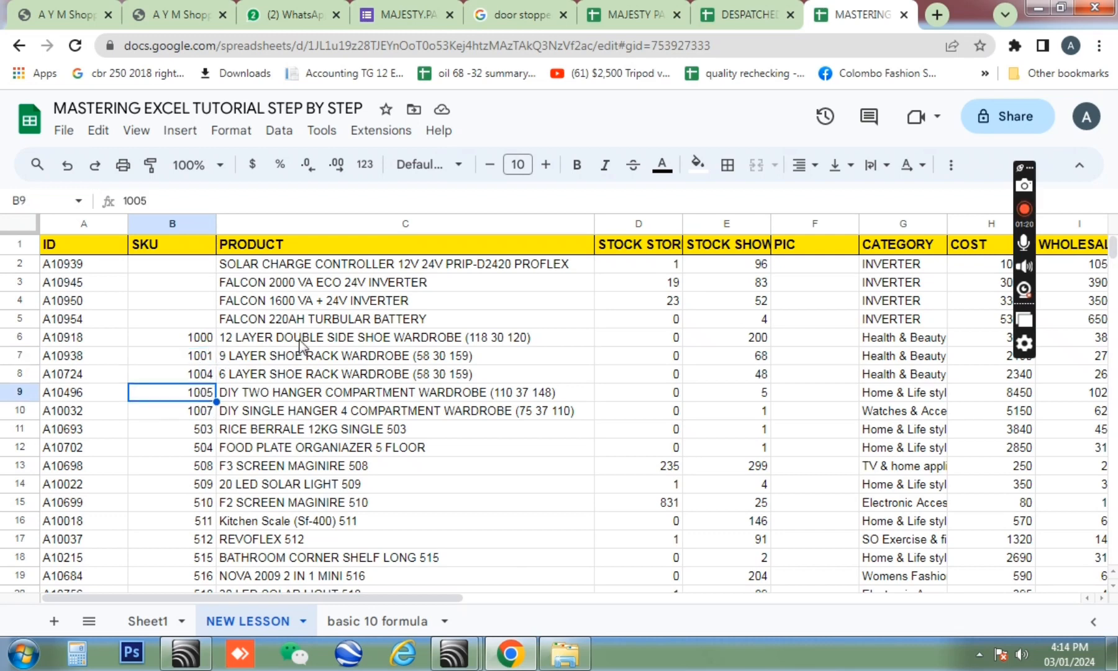
pyautogui.click(212, 342)
pyautogui.hscroll(4, 309, 370)
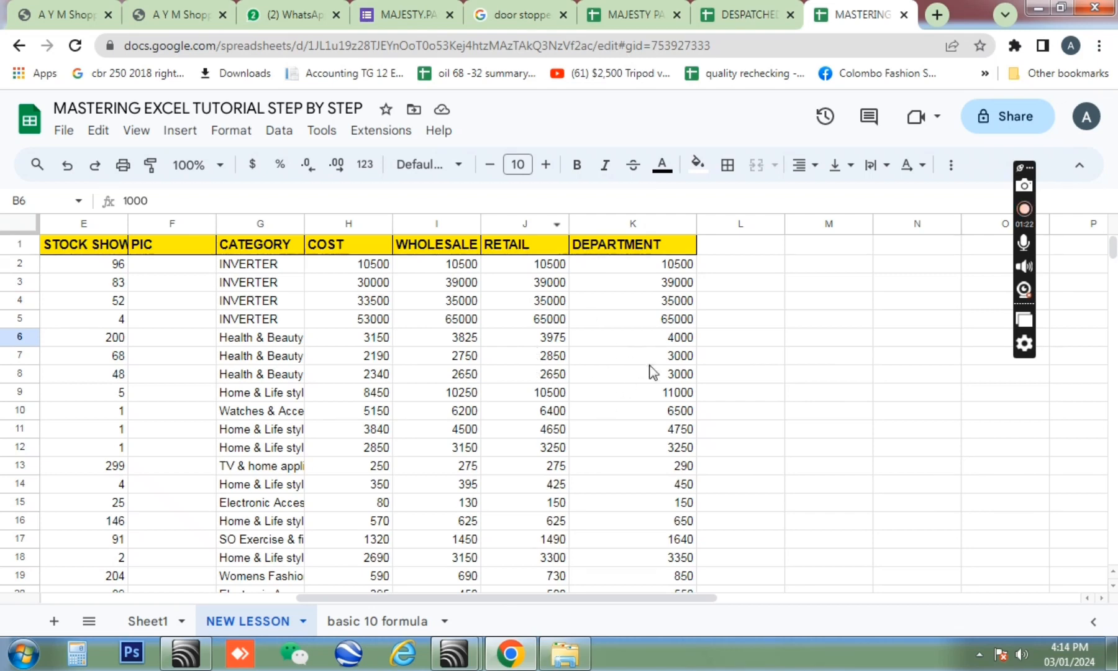
pyautogui.hscroll(-4, 547, 442)
pyautogui.hscroll(4, 671, 379)
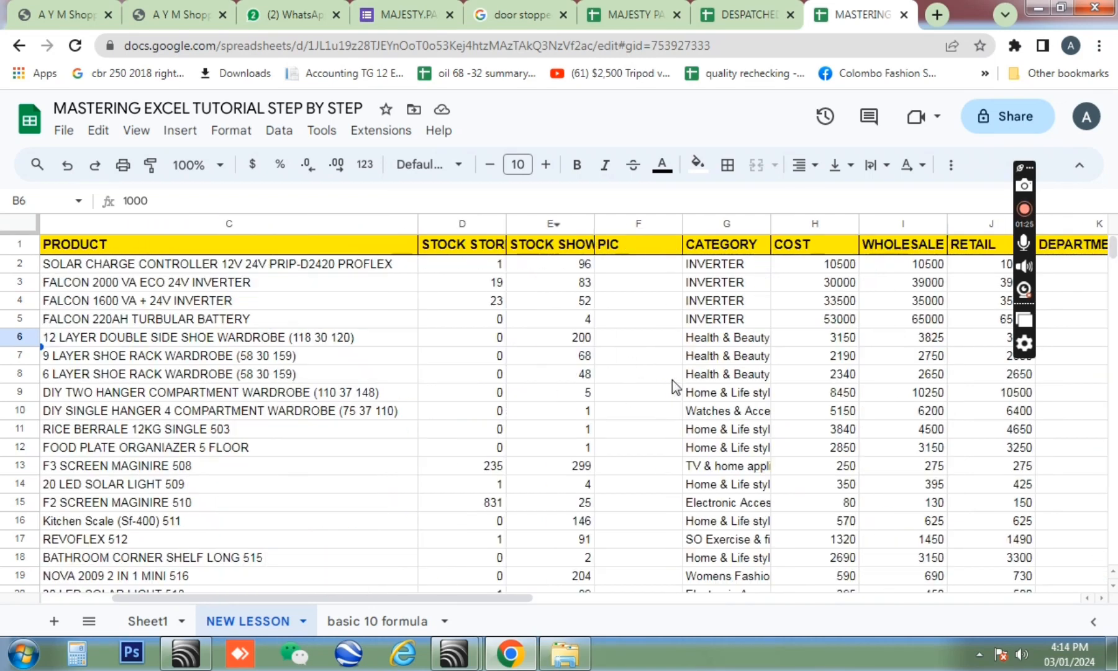
# Step: Enter the label SEARCH in cell M1, beside the product table
pyautogui.click(807, 273)
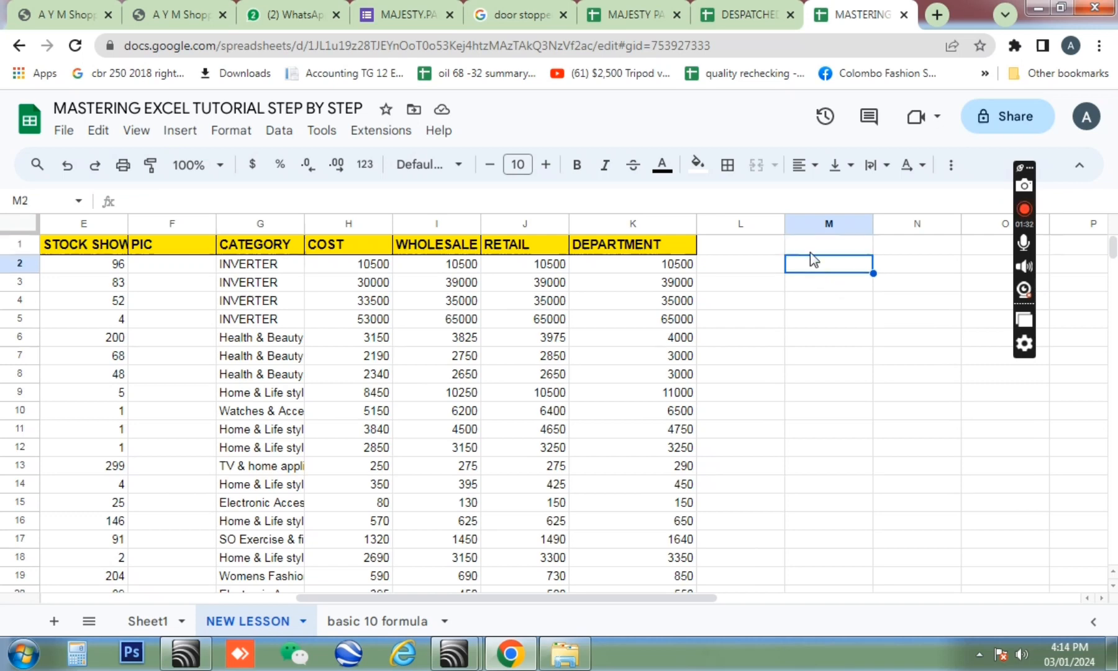
pyautogui.click(811, 249)
pyautogui.write('SEA')
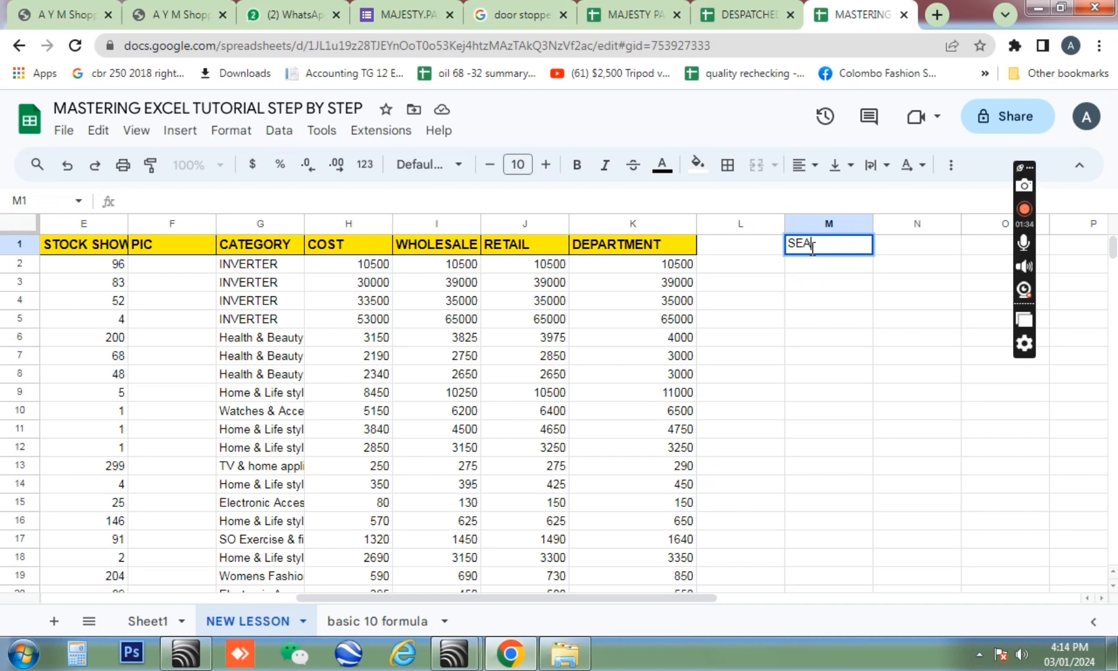
pyautogui.write('RCJH')
pyautogui.write('H')
pyautogui.press('Tab')
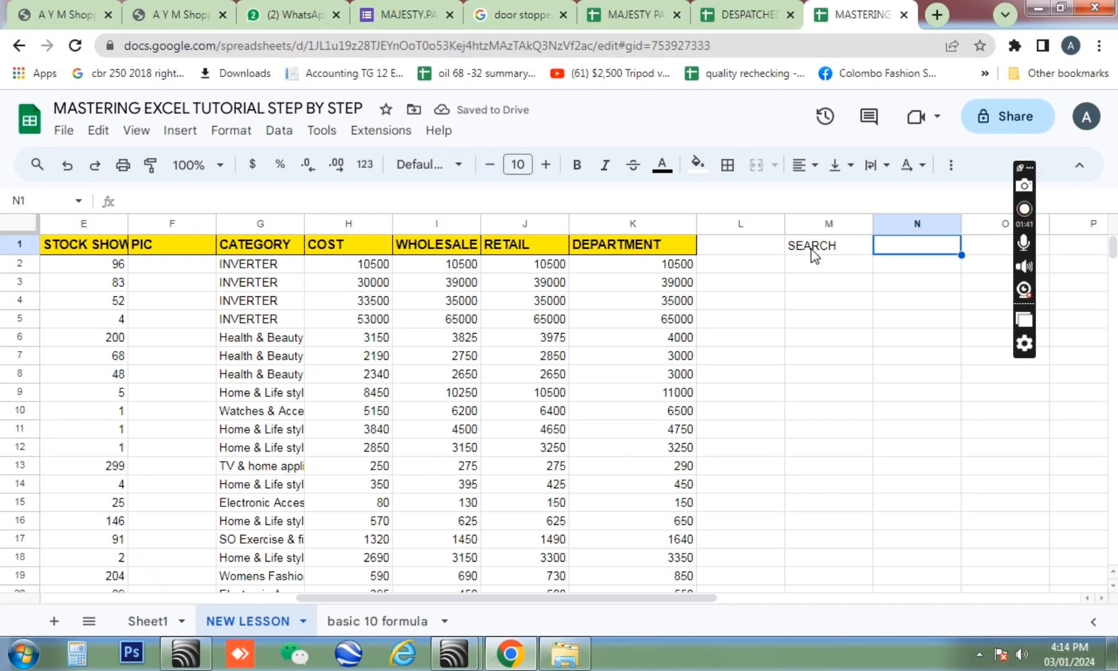
# Step: Compare the SKU column with the cost, wholesale, retail and department price columns of the product table
pyautogui.hscroll(-5, 478, 391)
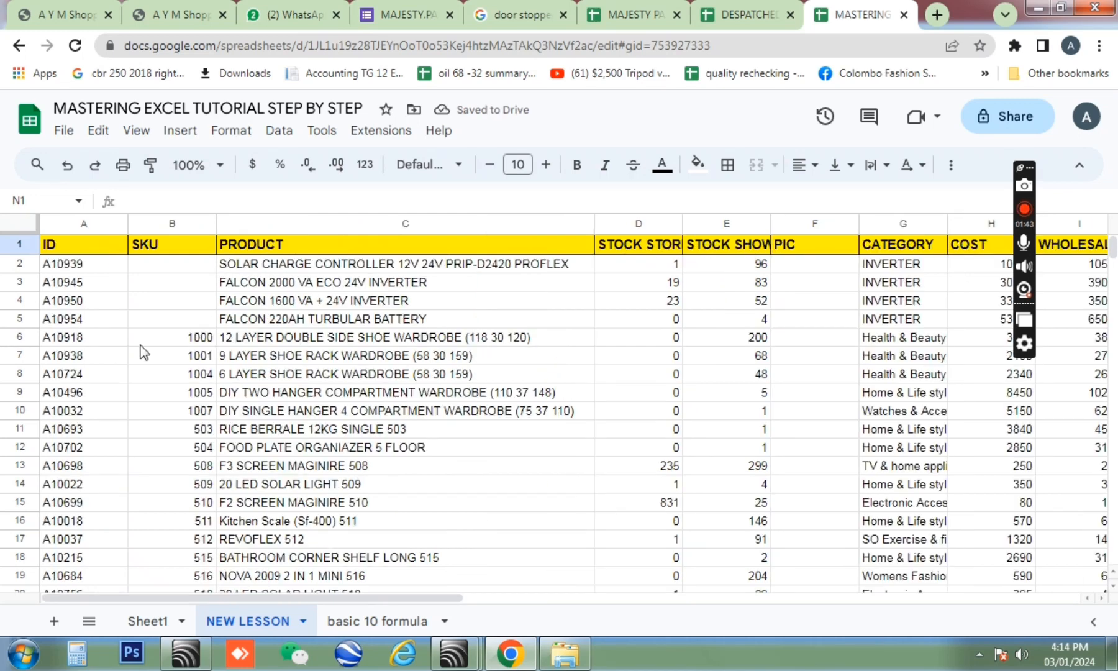
pyautogui.click(204, 344)
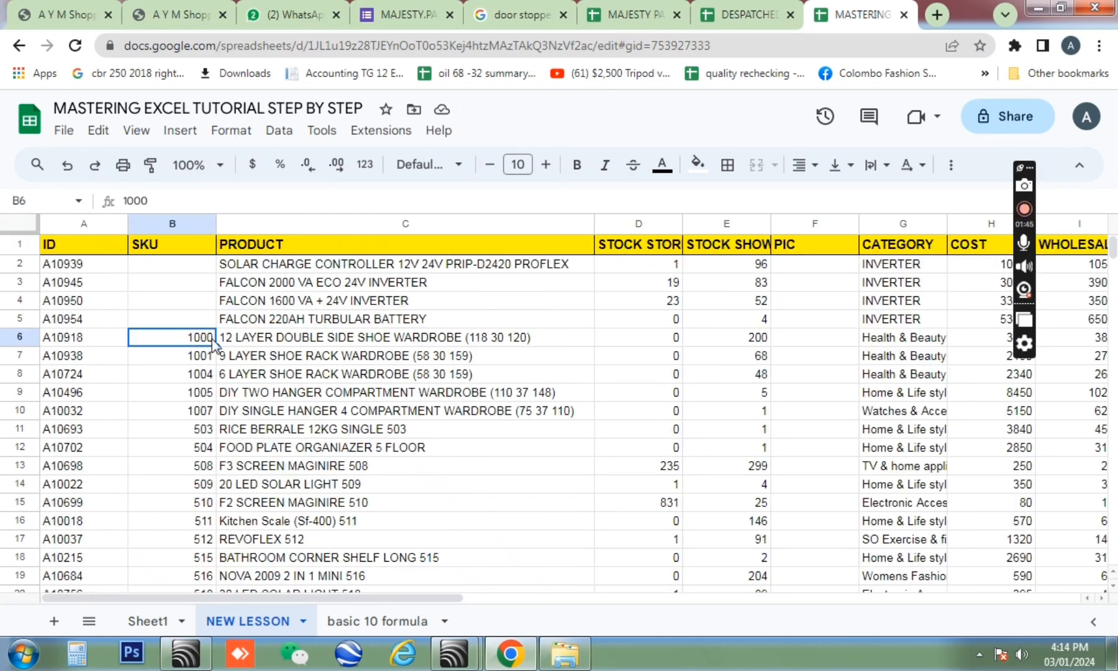
pyautogui.hscroll(5, 211, 339)
pyautogui.click(349, 264)
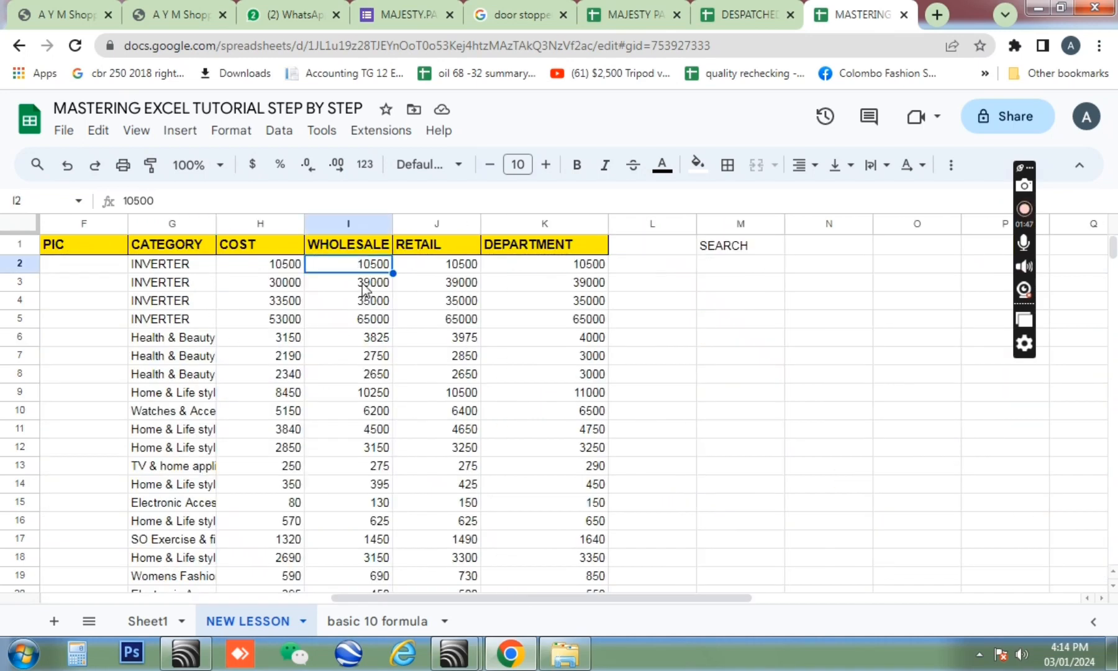
pyautogui.hscroll(-5, 497, 397)
pyautogui.hscroll(5, 488, 398)
pyautogui.hscroll(-5, 404, 287)
pyautogui.click(182, 266)
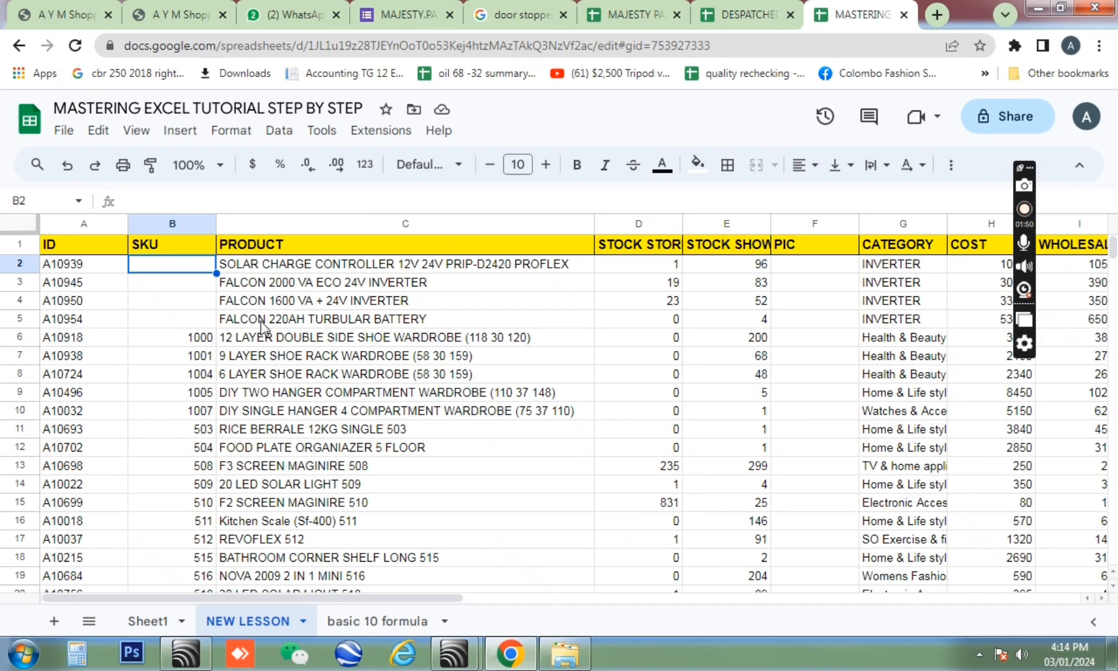
# Step: Fill the empty SKU cells B2 to B5 with the sample codes HHH, HHHH, HHHHH and RRR
pyautogui.click(203, 338)
pyautogui.click(180, 267)
pyautogui.write('HHH')
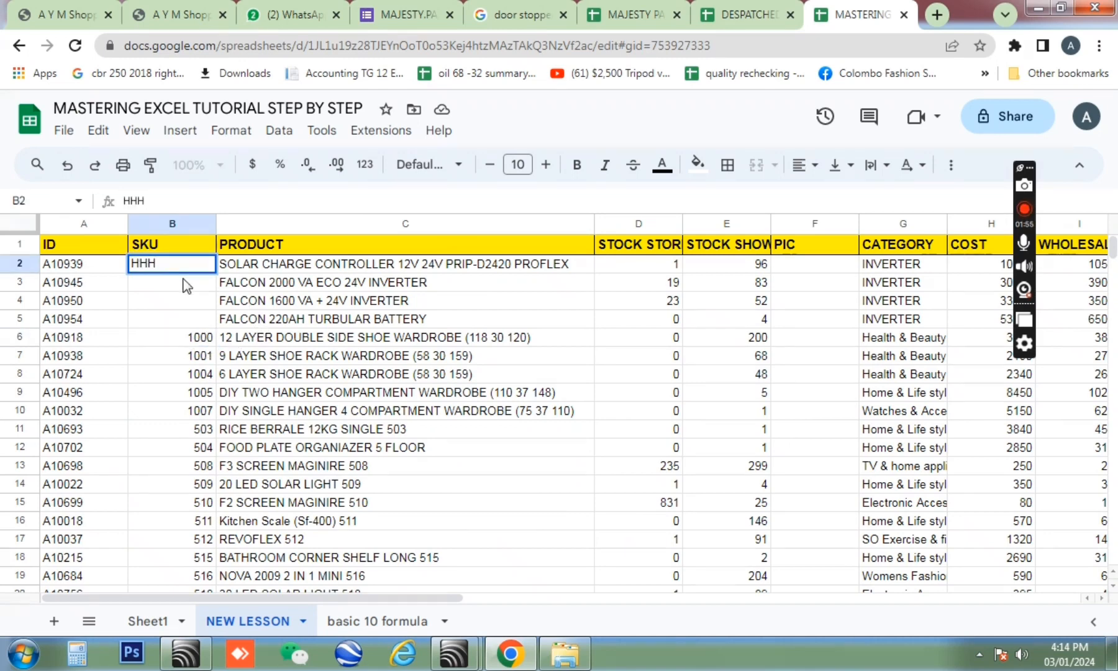
pyautogui.click(185, 283)
pyautogui.write('HHH')
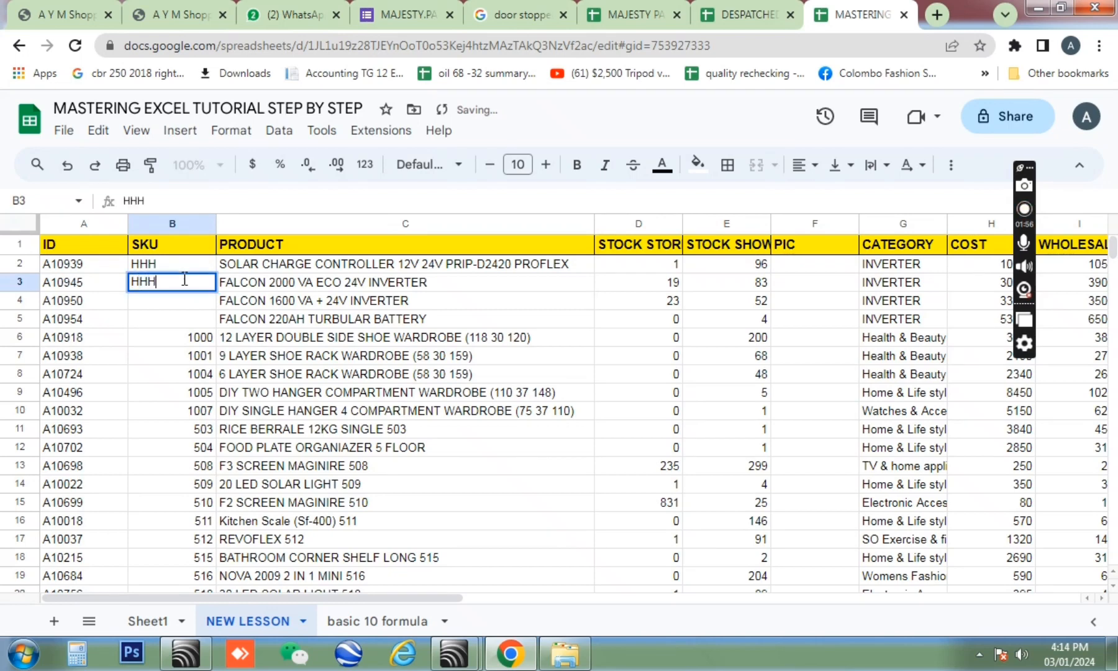
pyautogui.write('H')
pyautogui.press('Return')
pyautogui.write('HHHH')
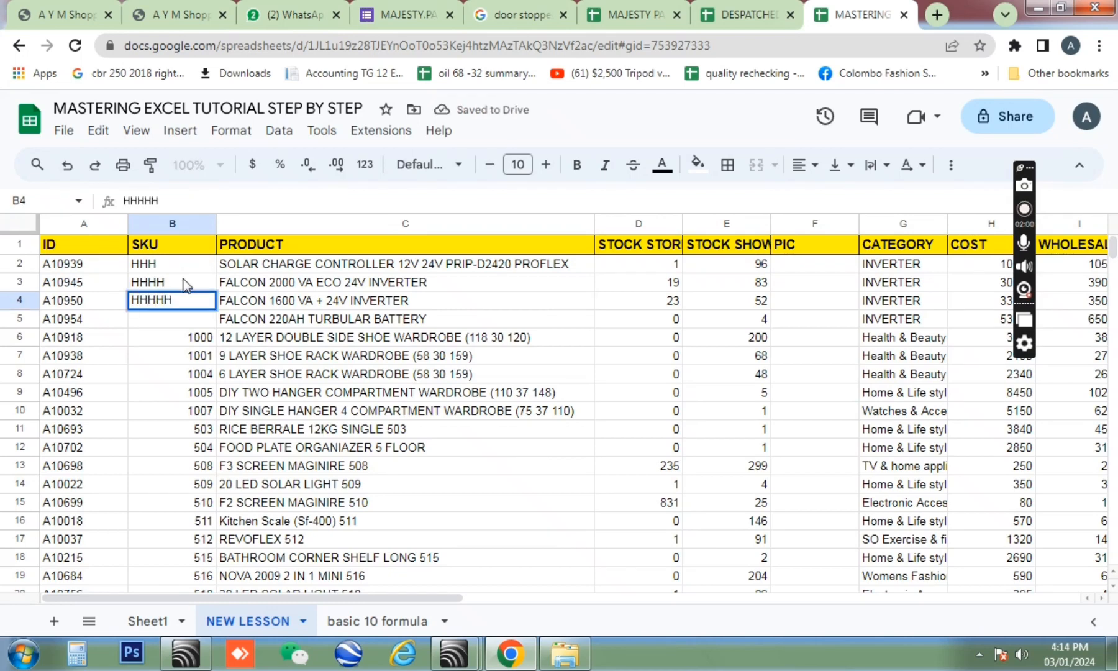
pyautogui.press('Return')
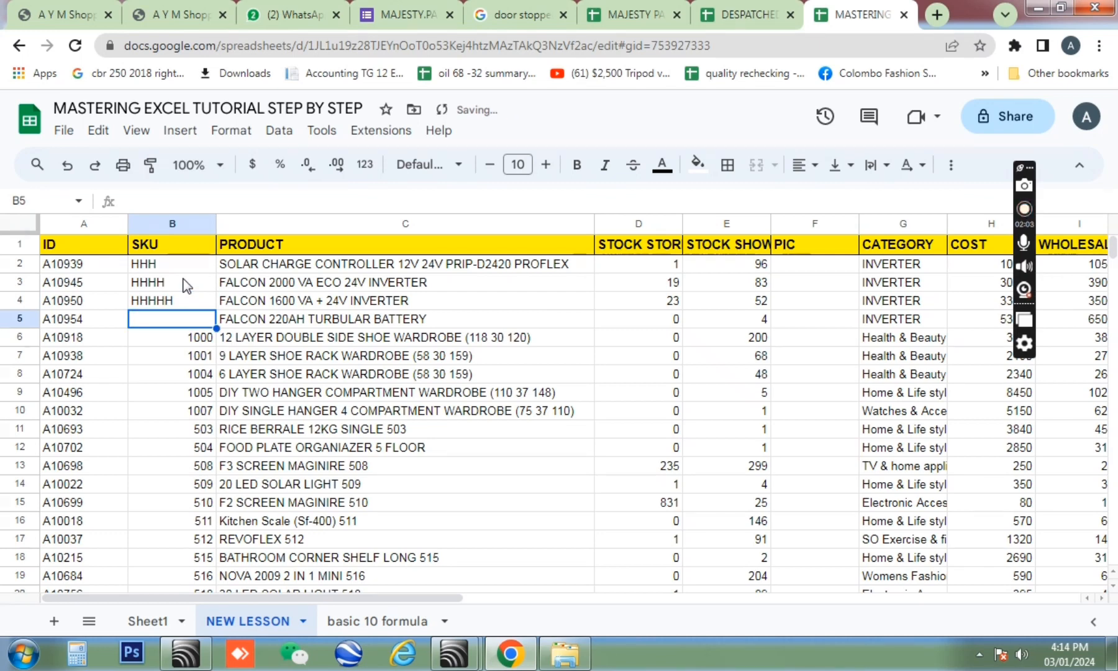
pyautogui.write('RRR')
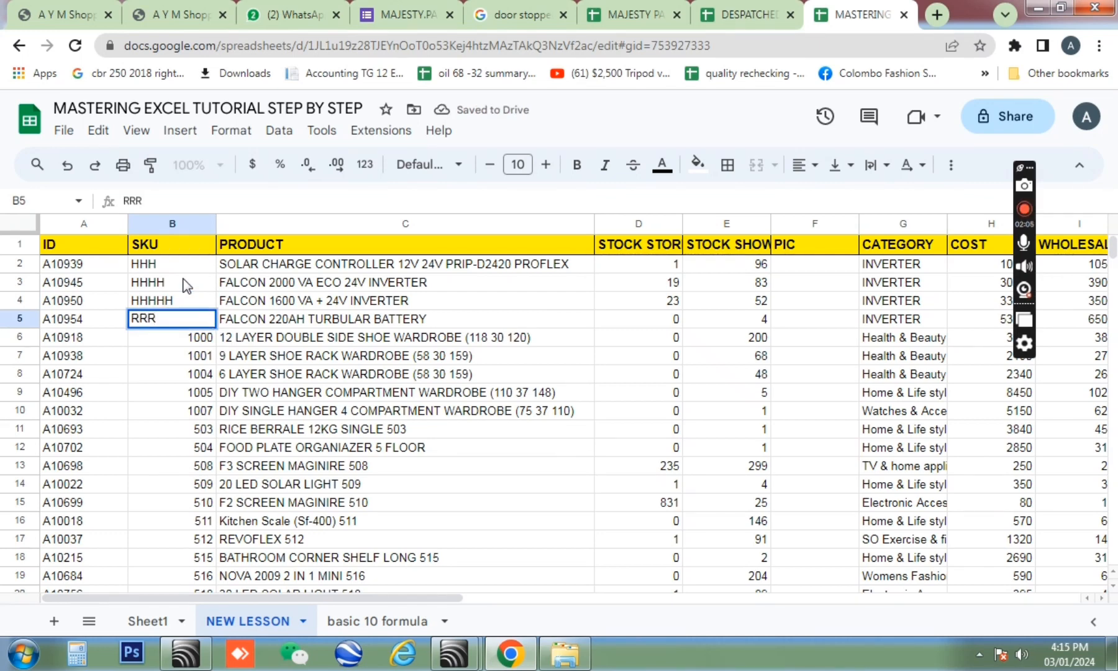
pyautogui.press('Return')
pyautogui.click(172, 271)
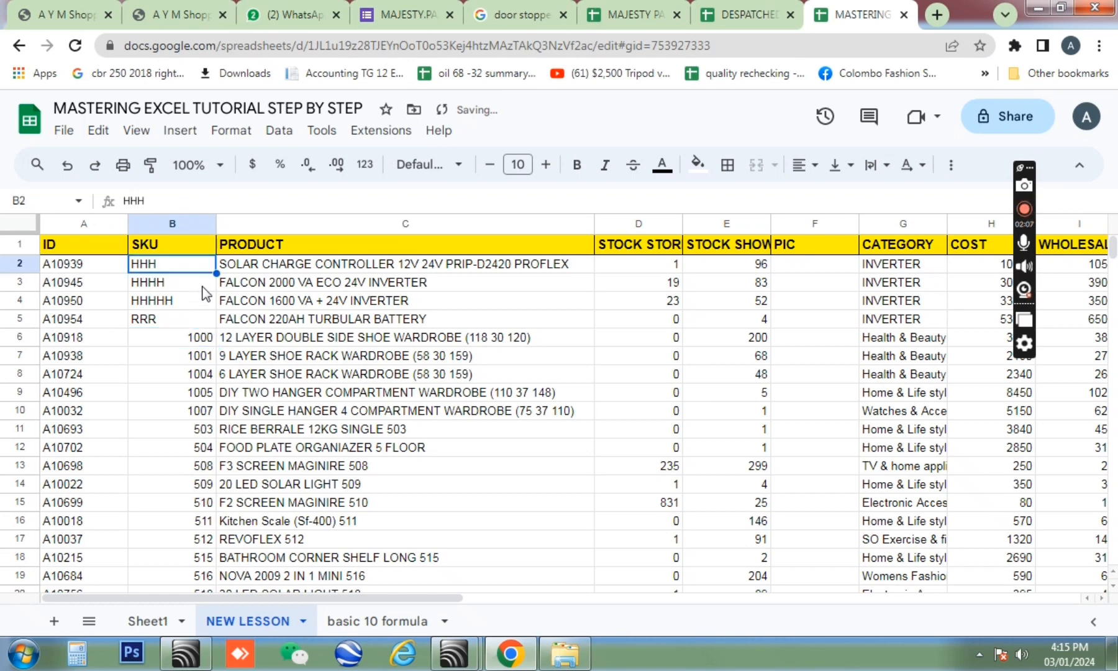
# Step: Enter the label WHOLESALE in cell N1, beside the SEARCH label
pyautogui.hscroll(5, 205, 298)
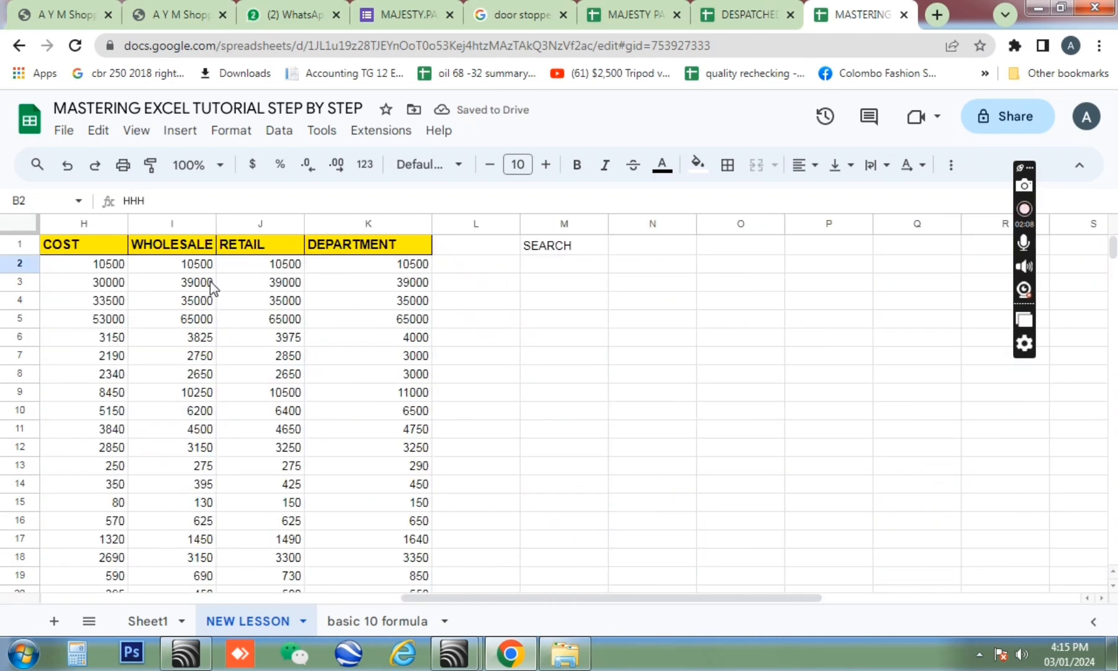
pyautogui.click(179, 244)
pyautogui.click(650, 267)
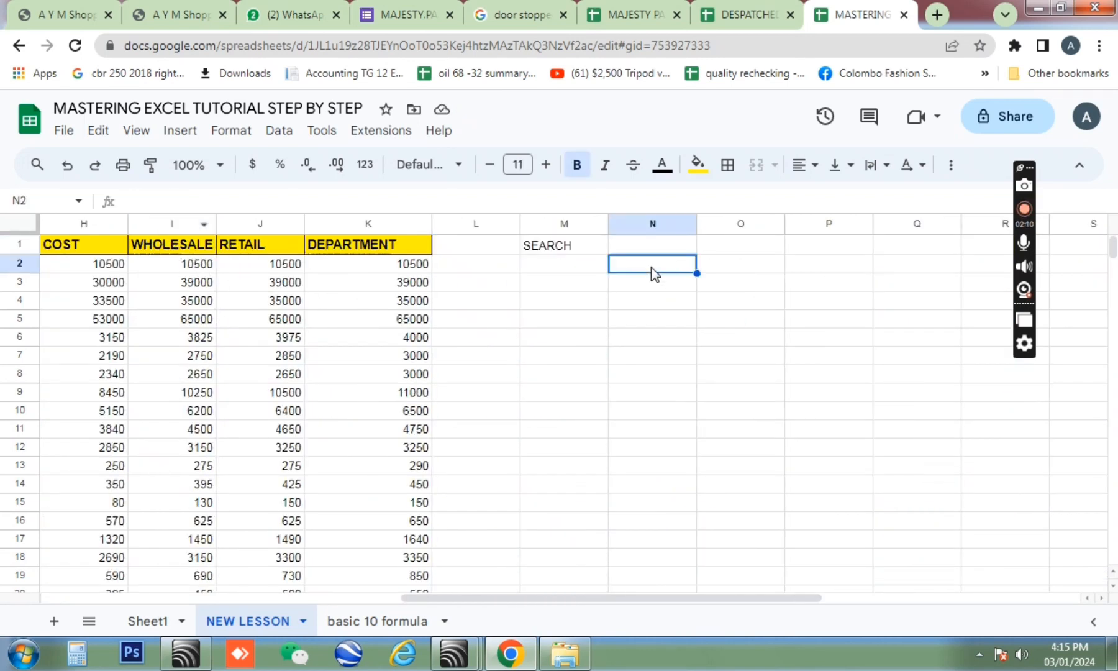
pyautogui.click(642, 250)
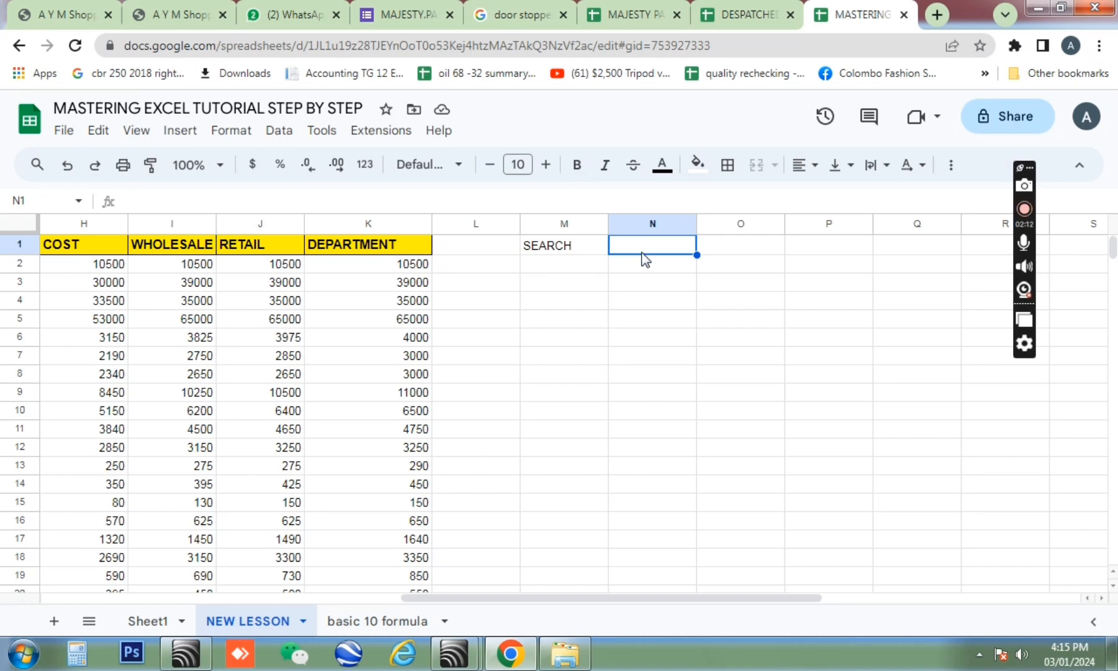
pyautogui.write('WHOLESSALE')
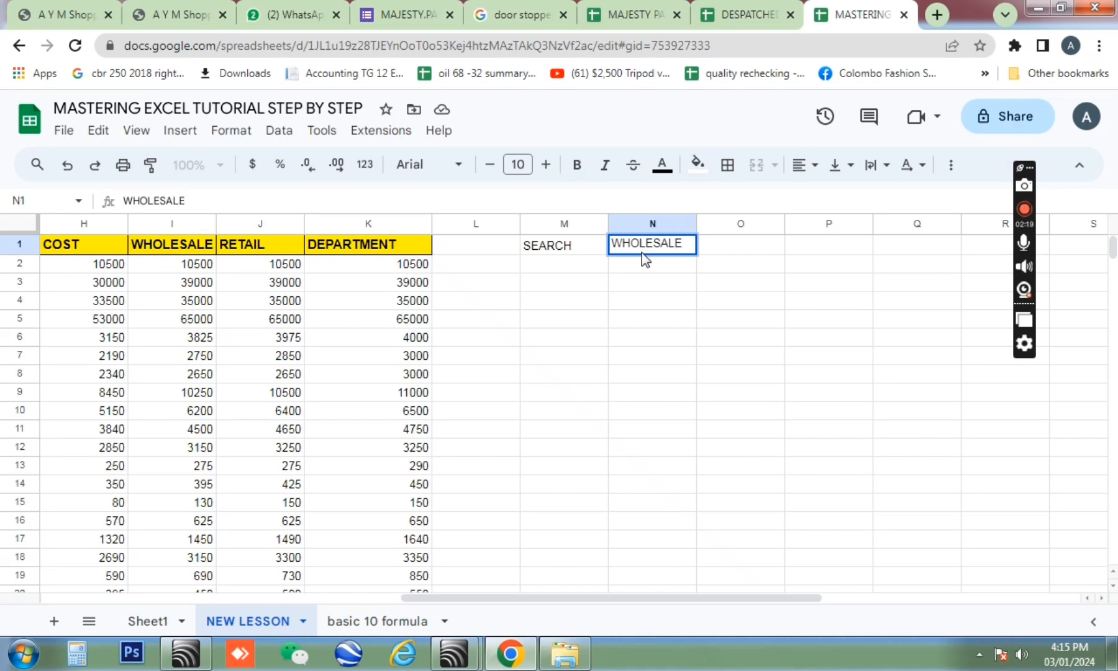
pyautogui.press('Return')
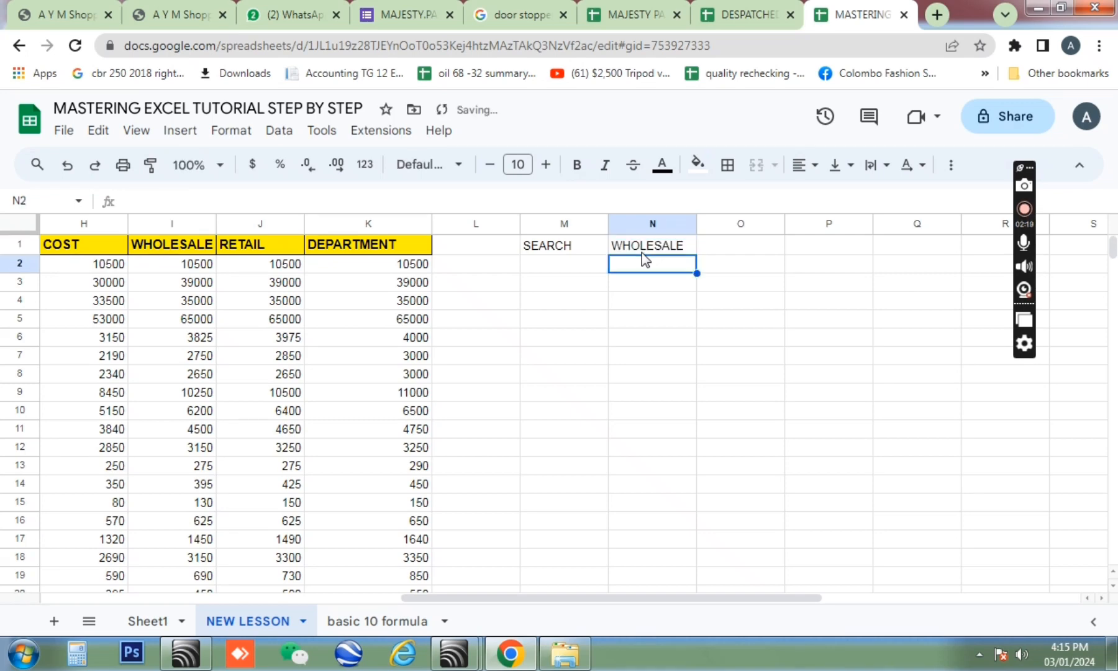
# Step: Start a VLOOKUP formula in cell N2 with M2, the cell under SEARCH, as its search key
pyautogui.click(562, 266)
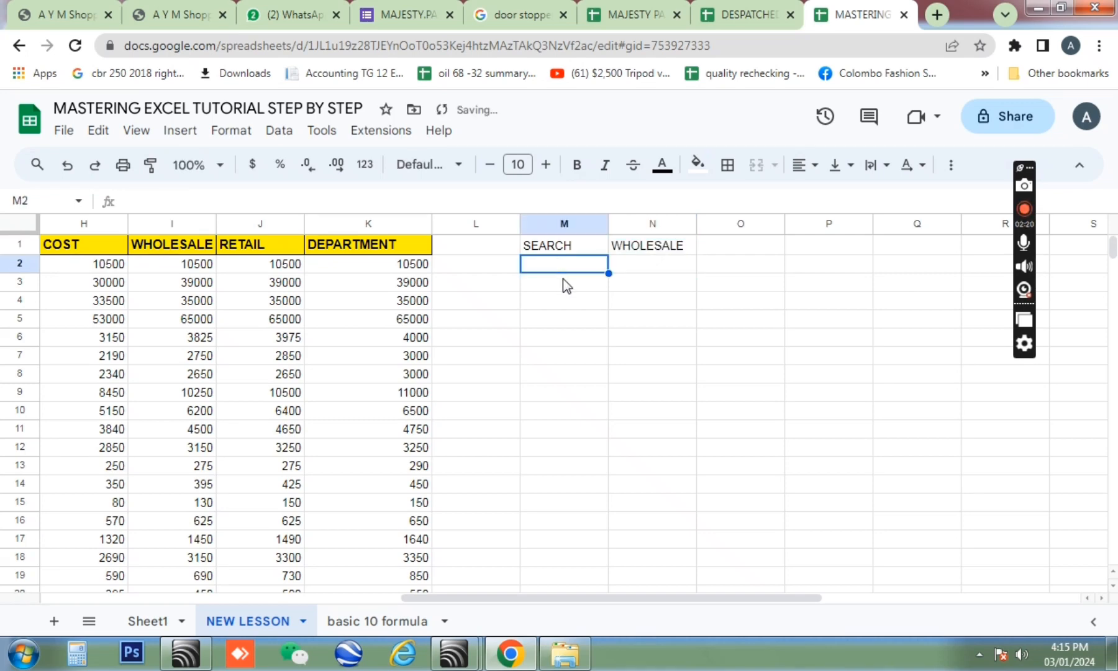
pyautogui.click(631, 269)
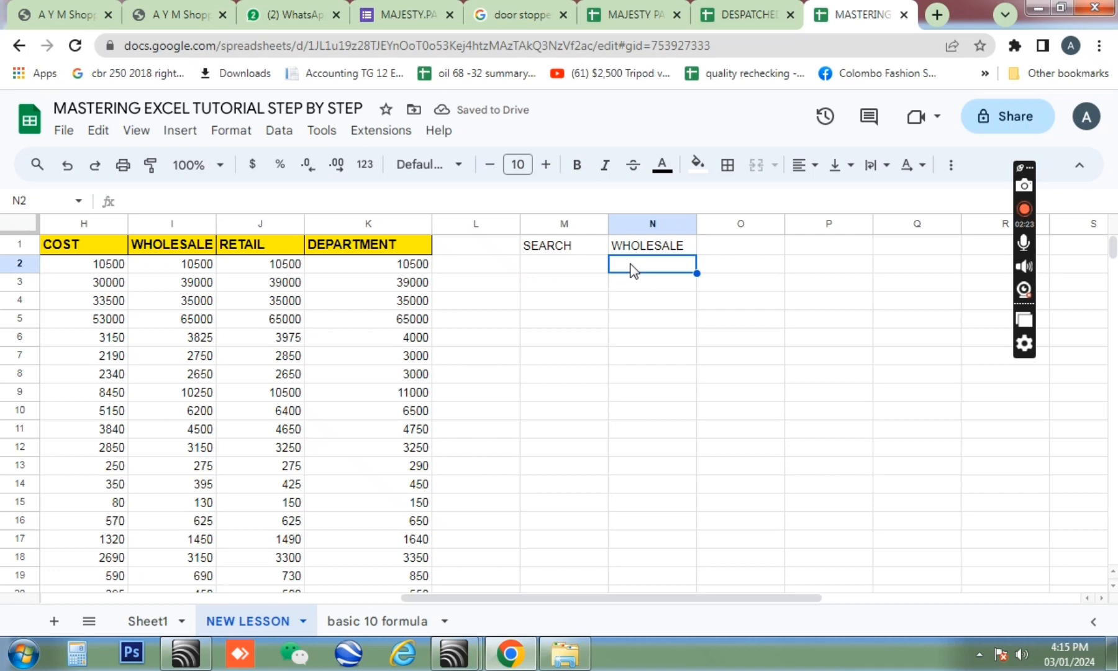
pyautogui.write('=')
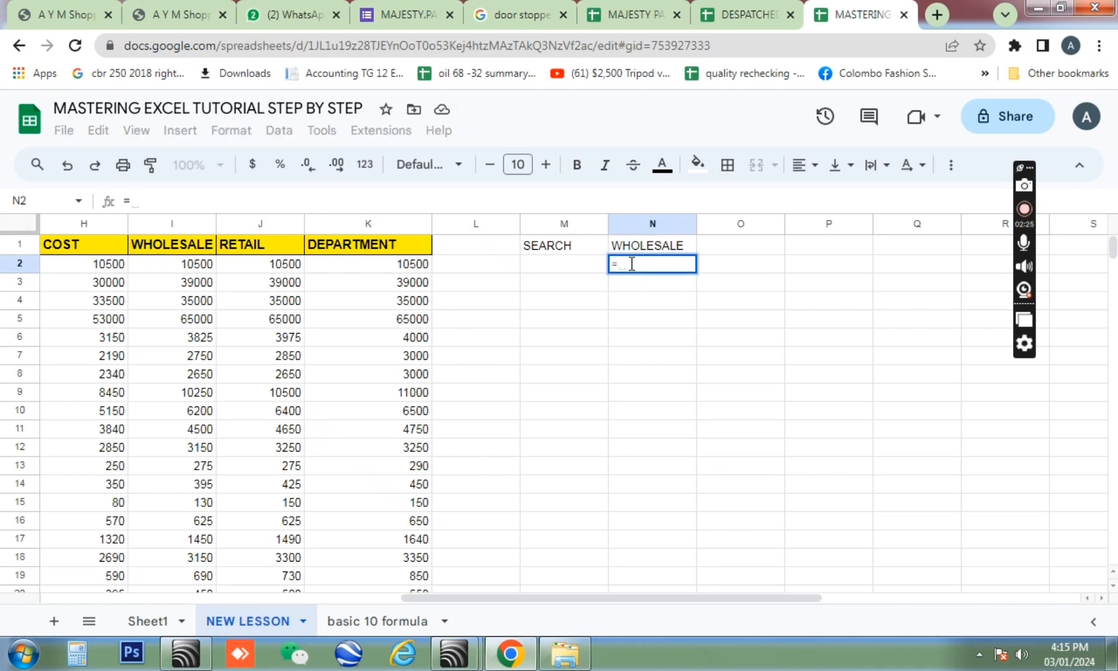
pyautogui.write('VL')
pyautogui.press('Tab')
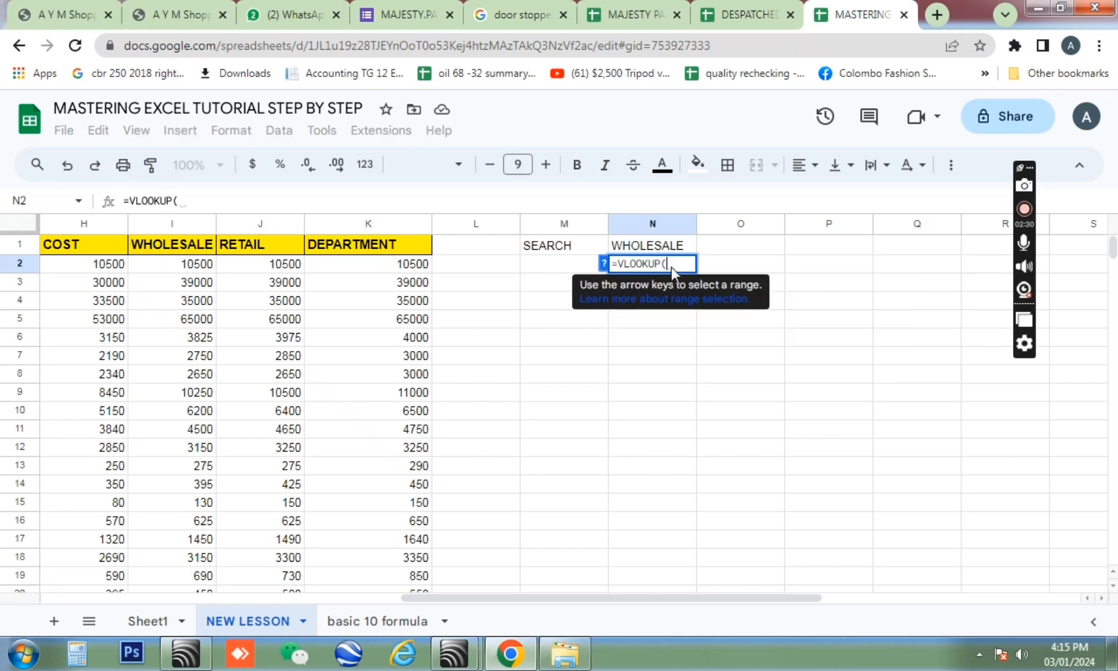
pyautogui.click(563, 267)
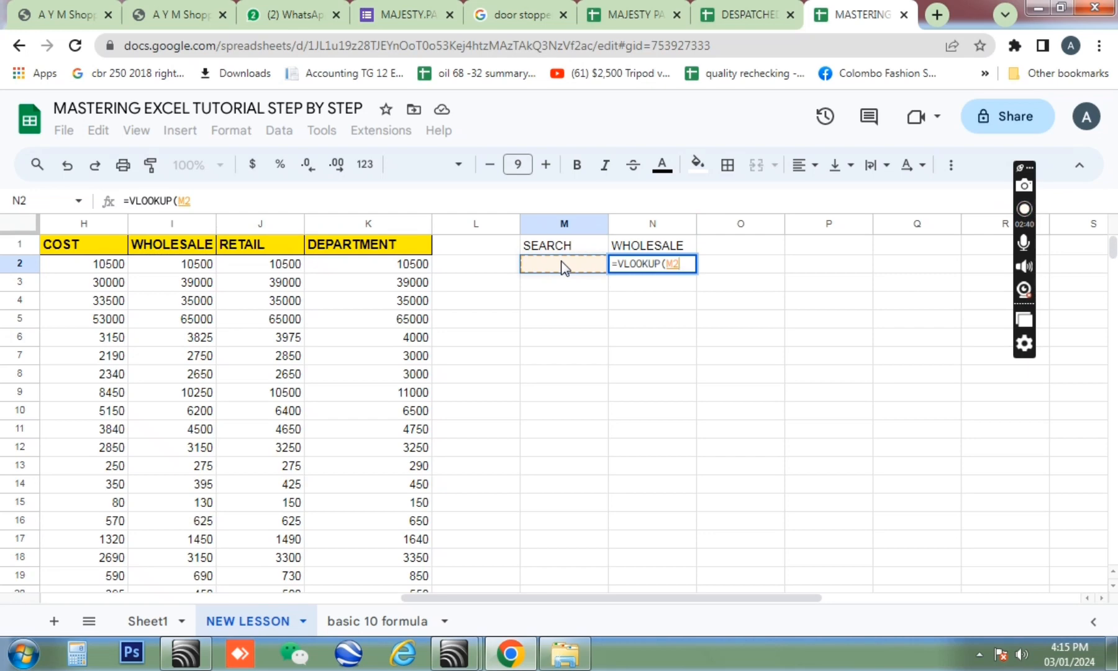
pyautogui.write(',')
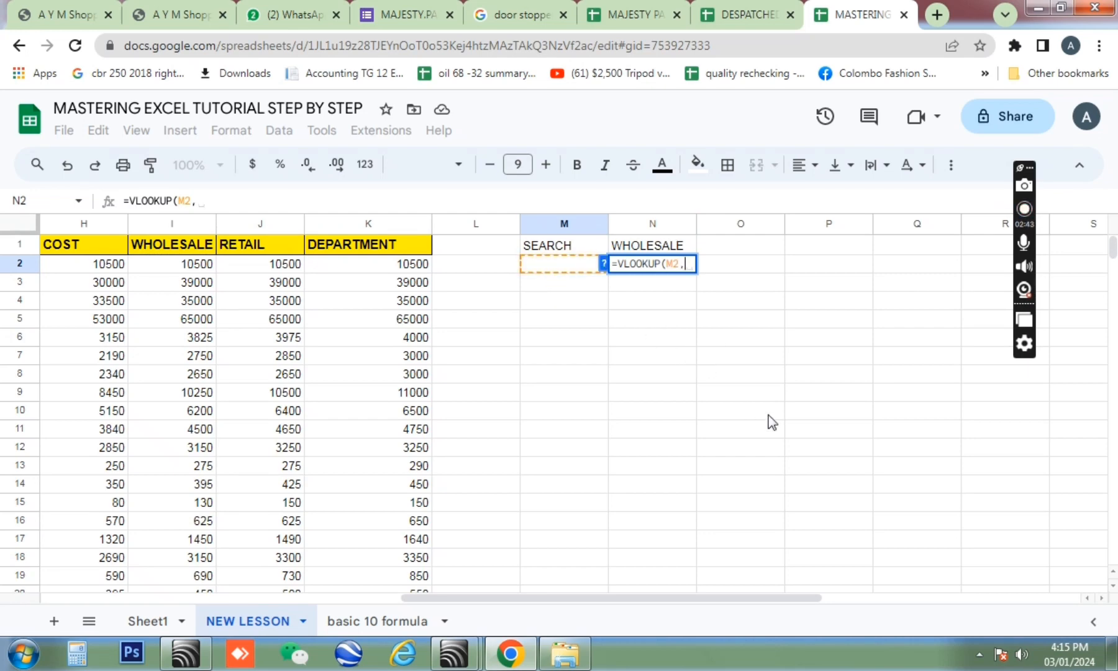
# Step: Set the lookup range of the VLOOKUP formula to the whole product table, A1:K201
pyautogui.hscroll(-5, 790, 405)
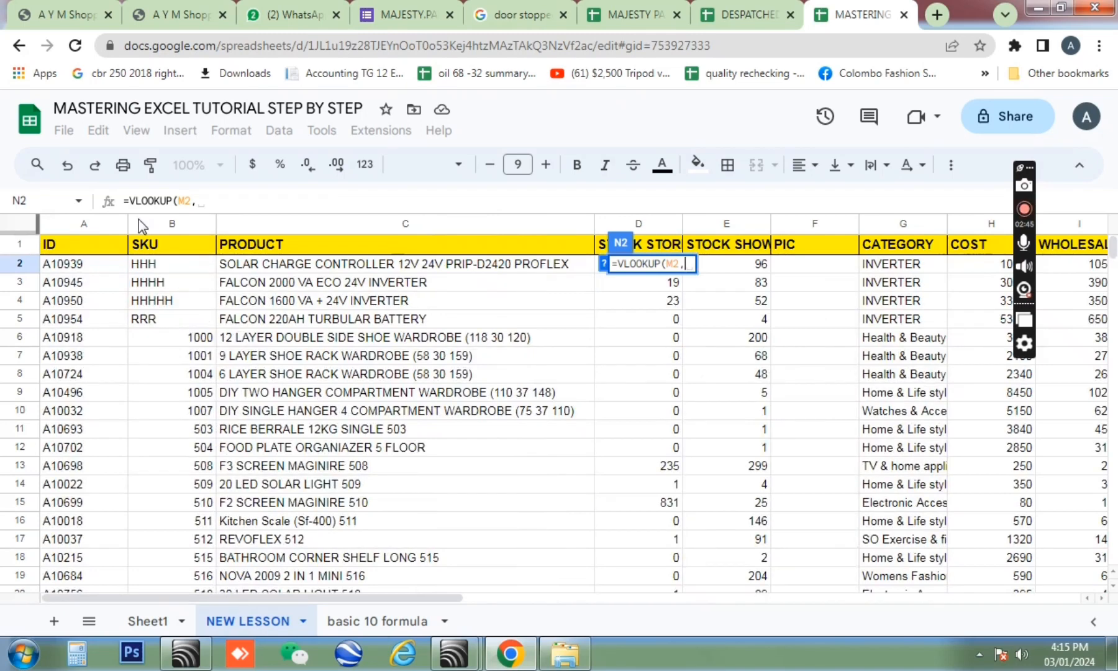
pyautogui.click(51, 249)
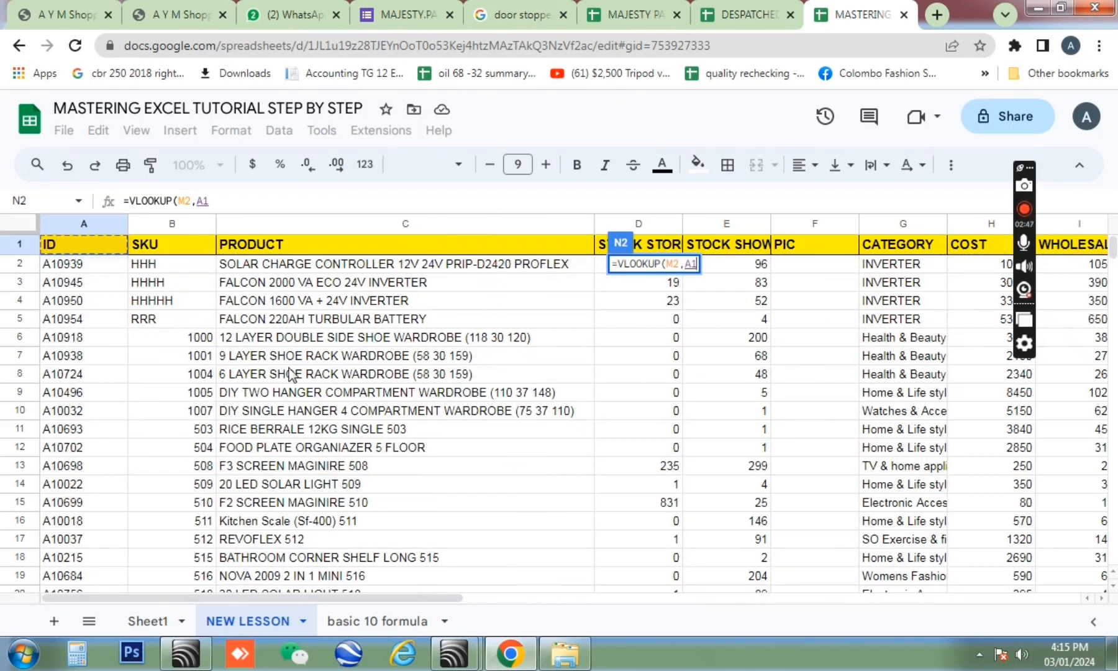
pyautogui.hscroll(10, 391, 397)
pyautogui.hscroll(-5, 407, 386)
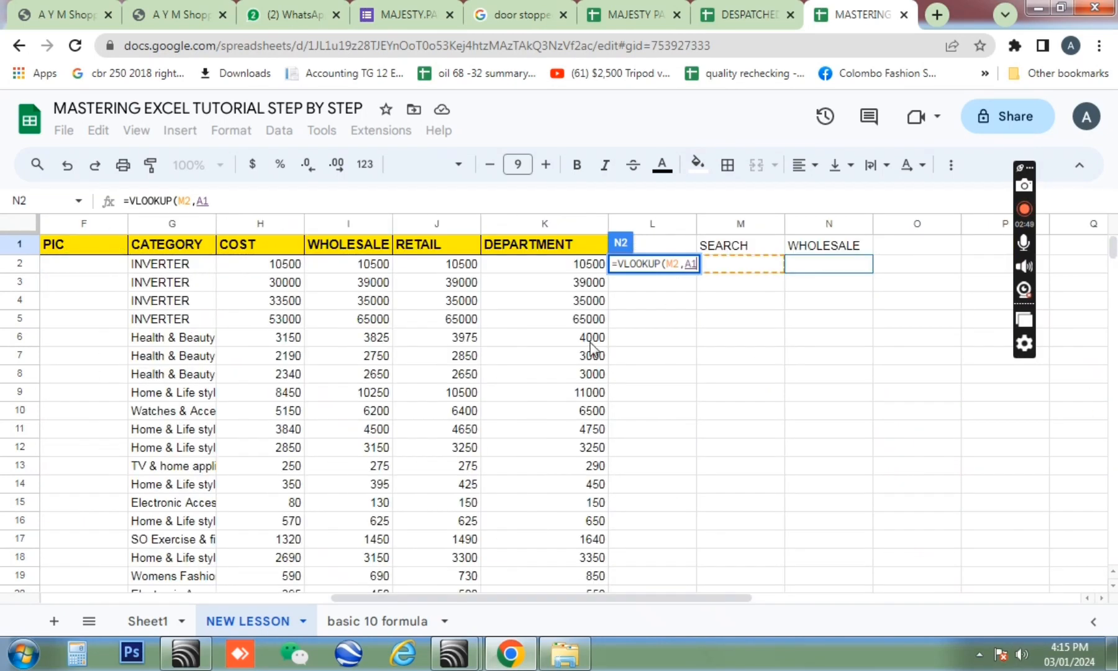
pyautogui.scroll(-18, 595, 351)
pyautogui.scroll(-20, 659, 448)
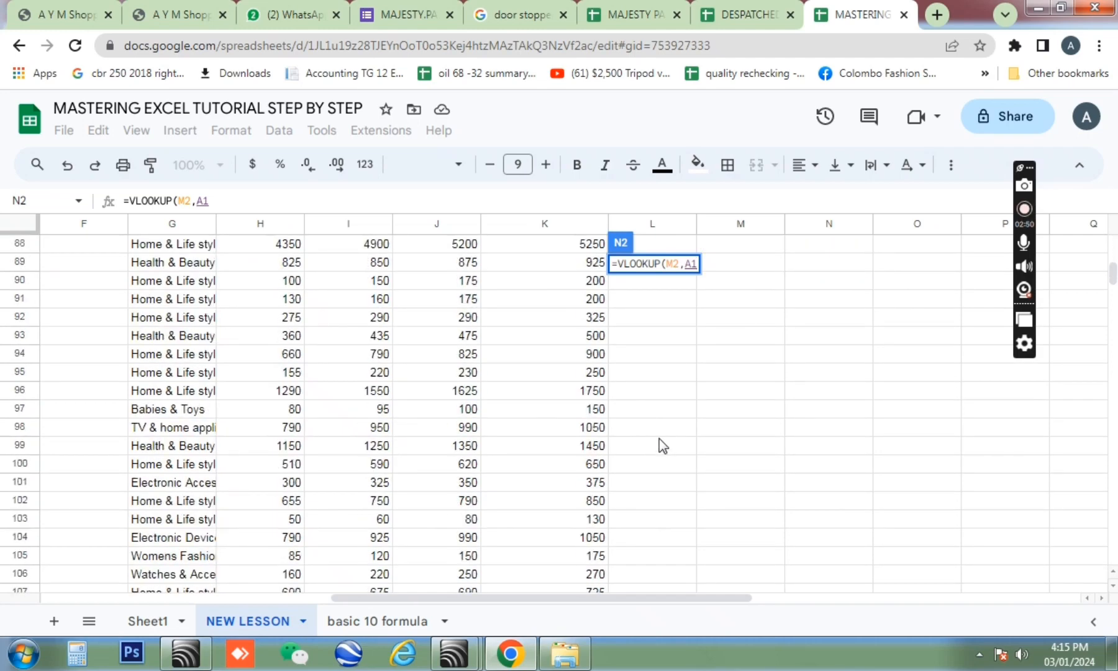
pyautogui.scroll(-8, 665, 470)
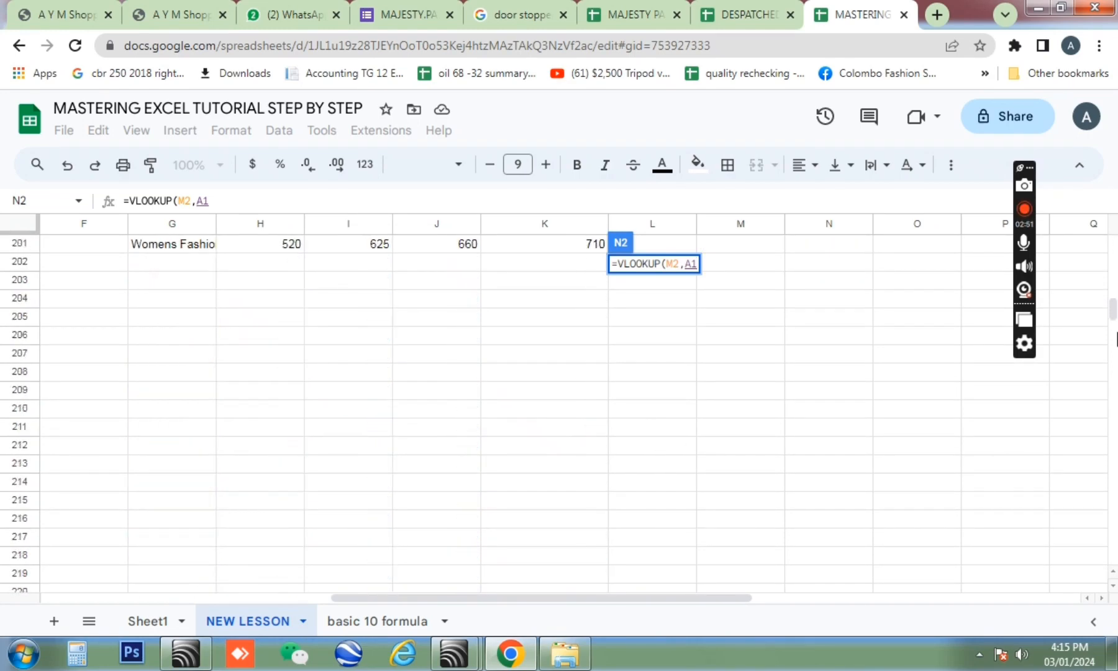
pyautogui.scroll(2, 686, 419)
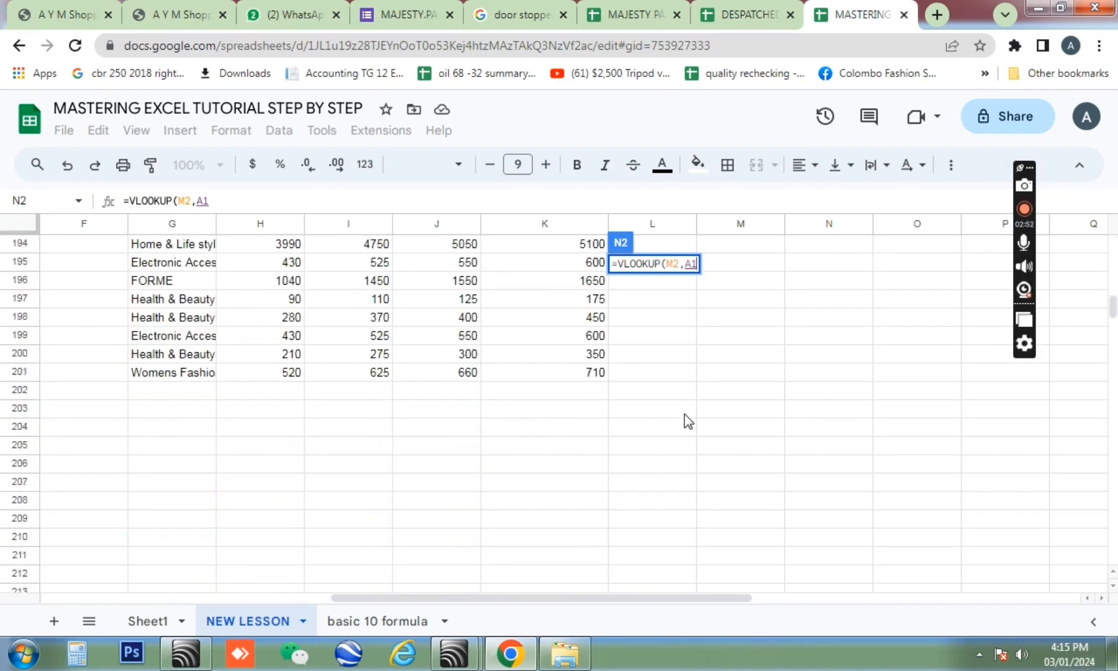
pyautogui.keyDown('shift'); pyautogui.click(600, 376); pyautogui.keyUp('shift')
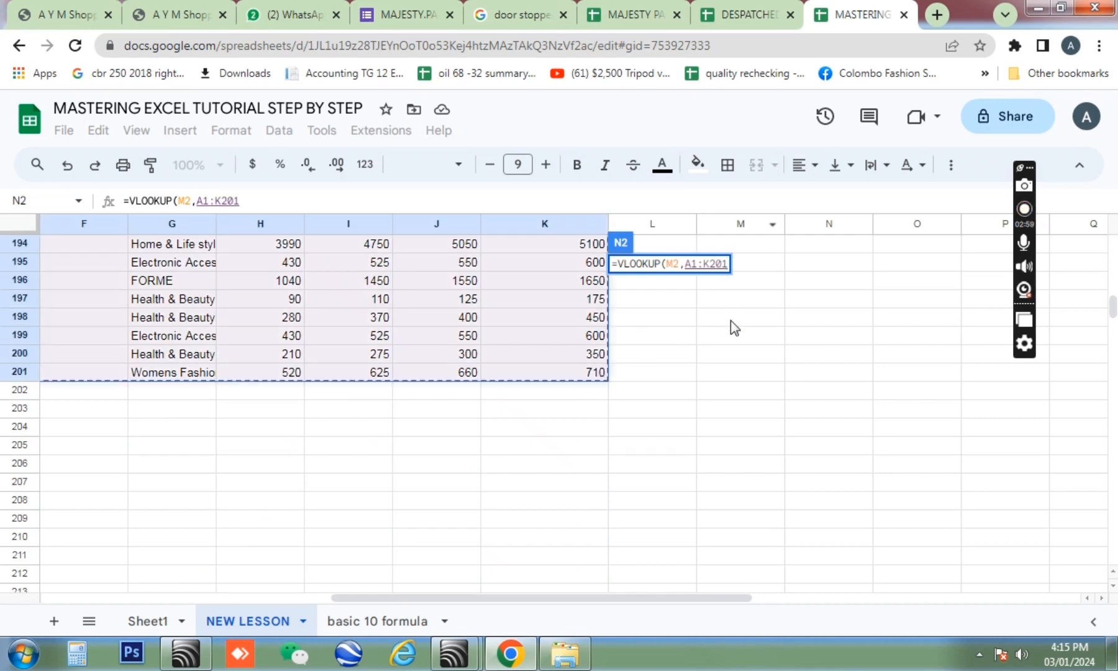
pyautogui.scroll(5, 807, 472)
pyautogui.scroll(20, 823, 482)
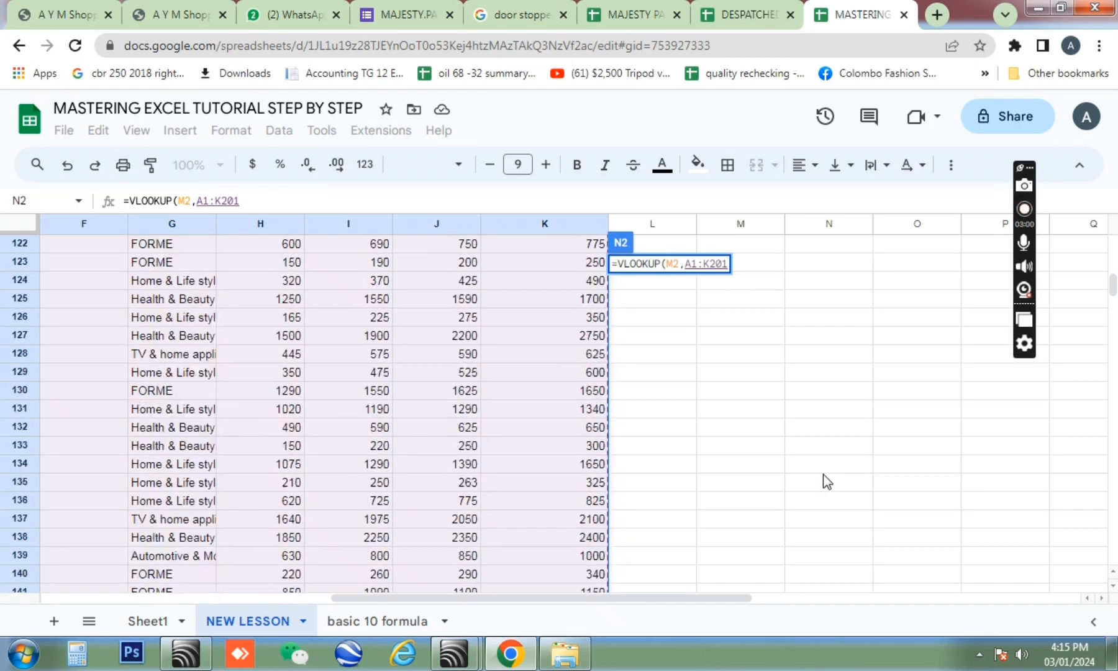
pyautogui.scroll(20, 825, 432)
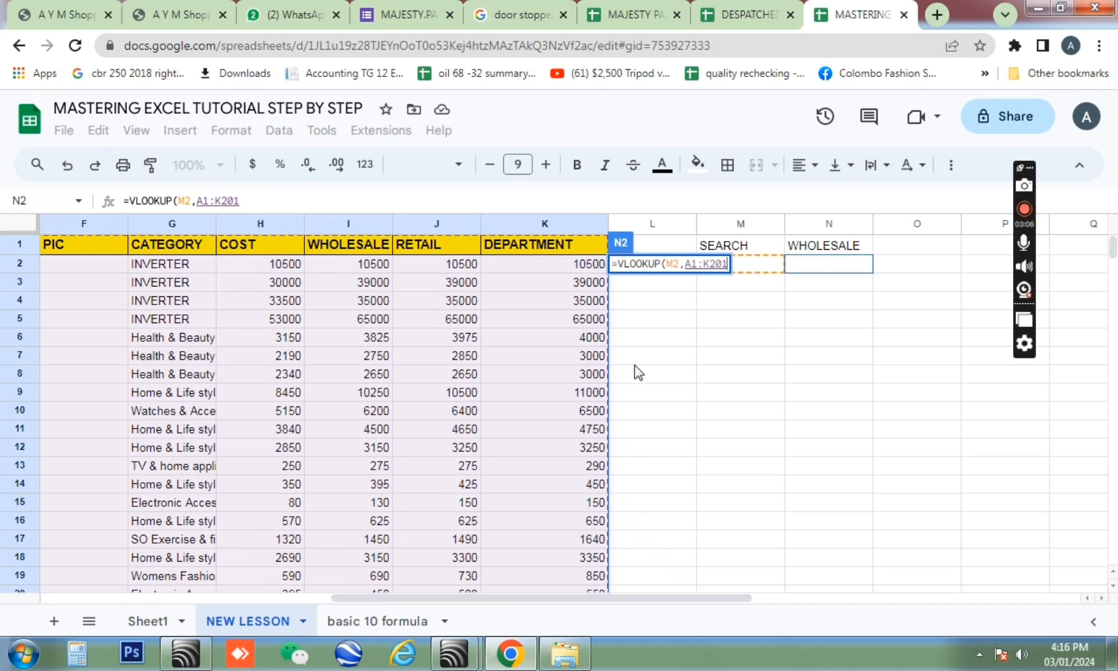
pyautogui.write(',')
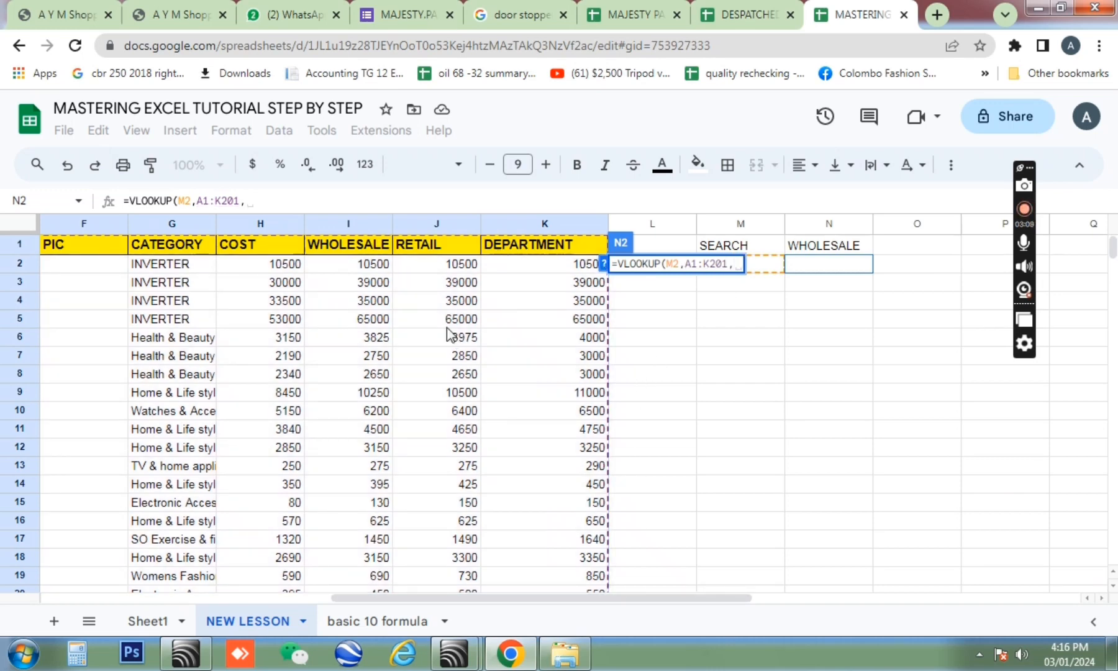
# Step: Complete the VLOOKUP formula in N2 with column index 9 for the wholesale price and 0 for an exact match
pyautogui.moveTo(428, 599); pyautogui.dragTo(244, 600)
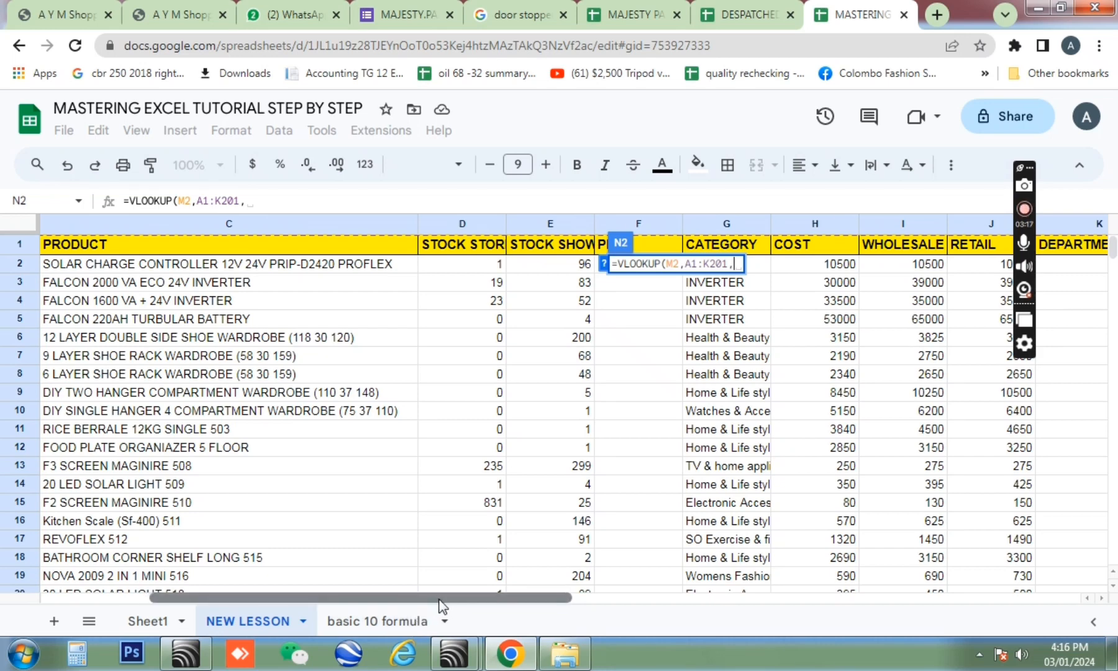
pyautogui.moveTo(439, 605); pyautogui.dragTo(416, 622)
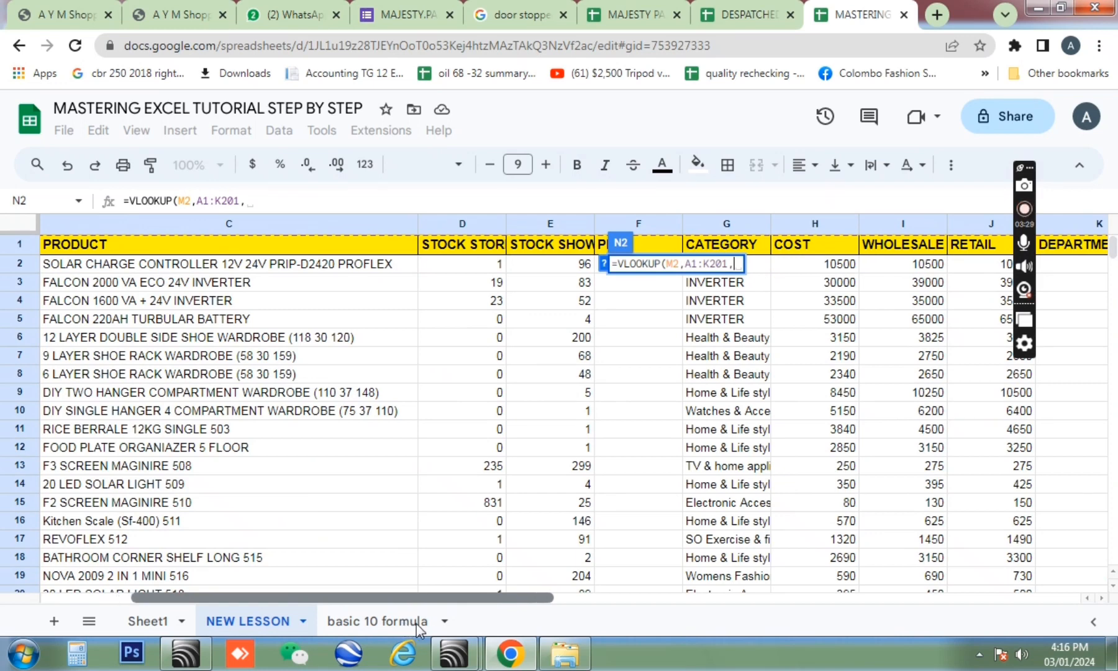
pyautogui.moveTo(417, 628); pyautogui.dragTo(417, 628)
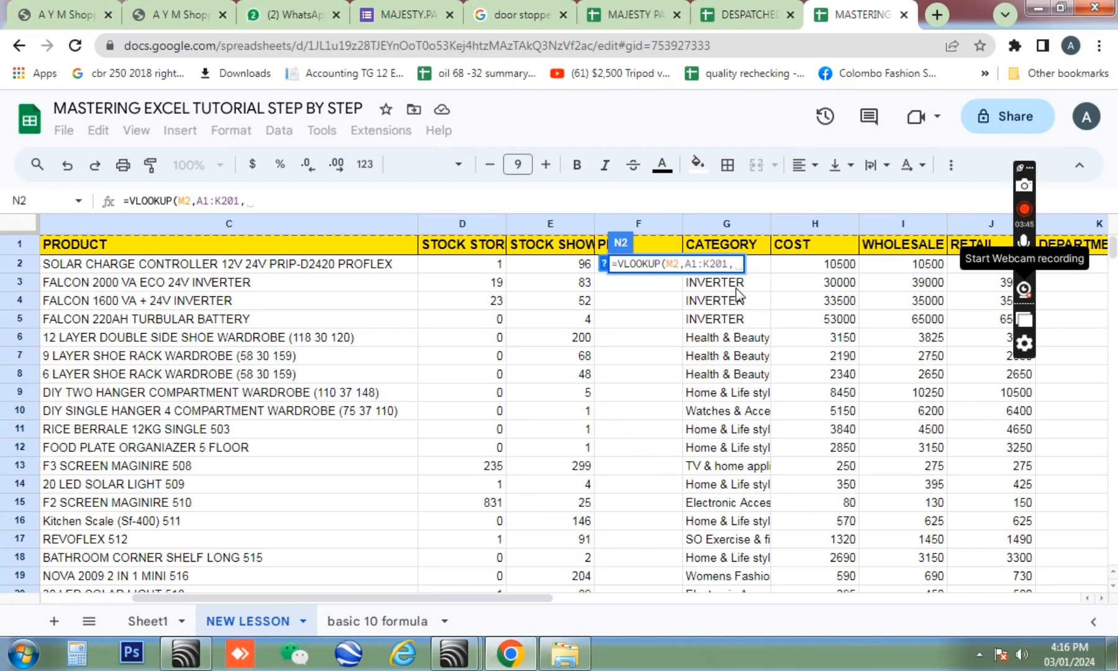
pyautogui.write('9')
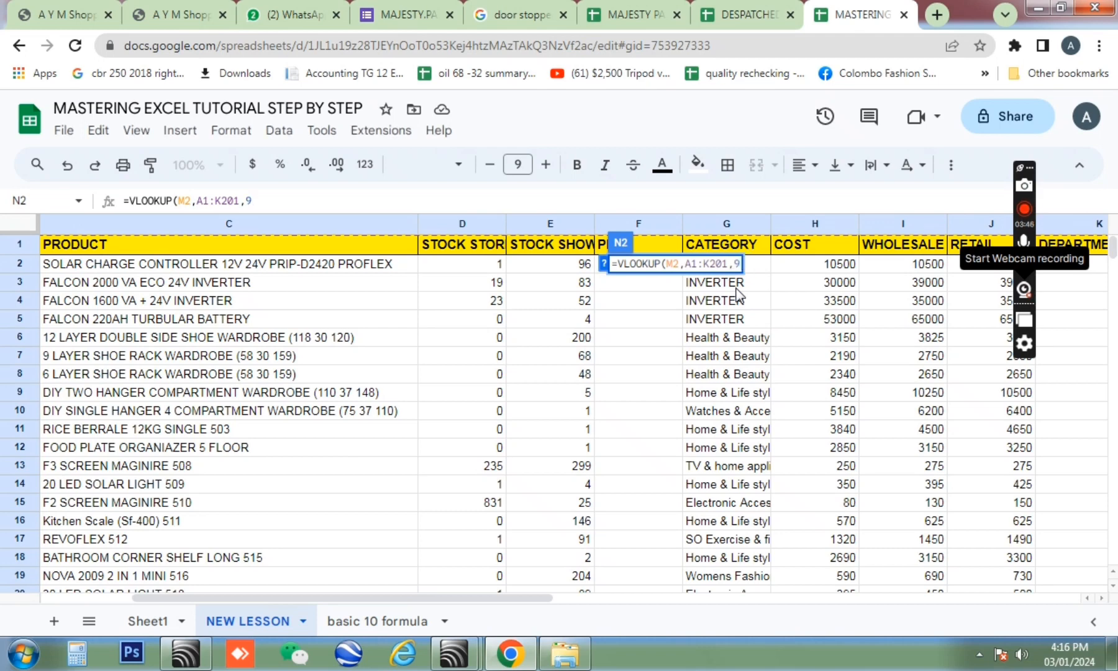
pyautogui.write(',')
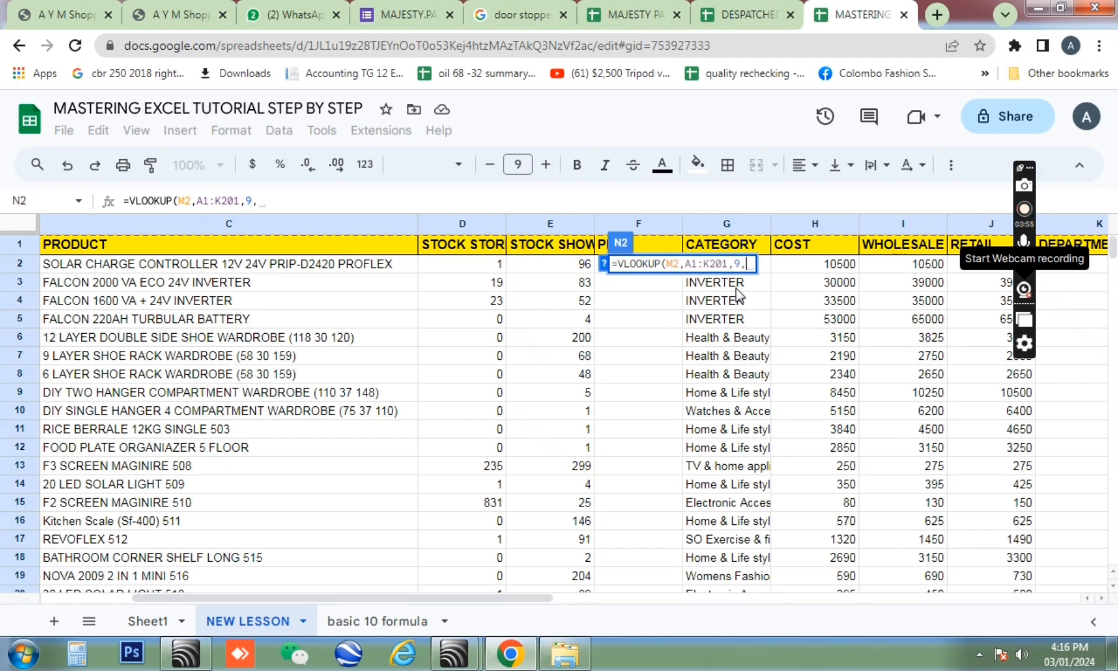
pyautogui.write('1')
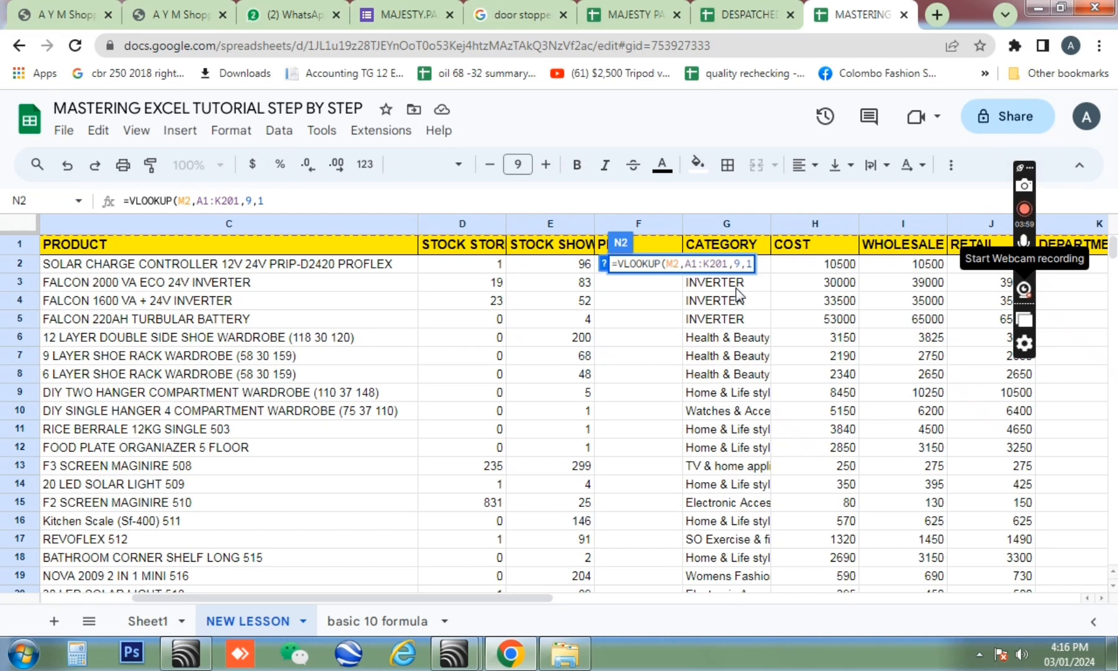
pyautogui.press('BackSpace')
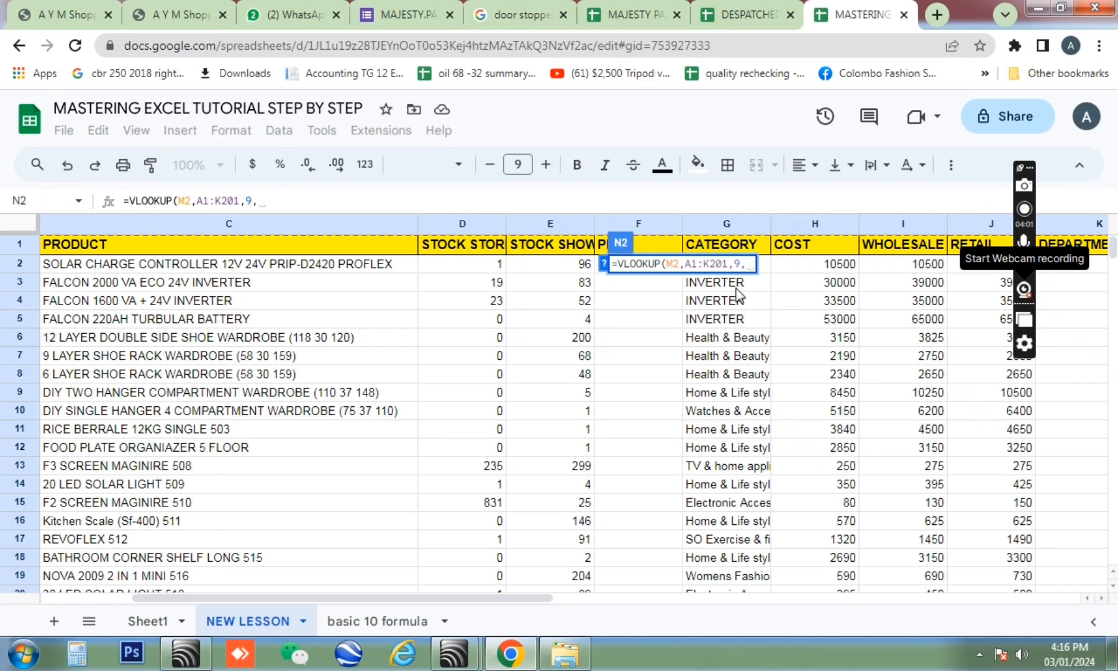
pyautogui.write('0')
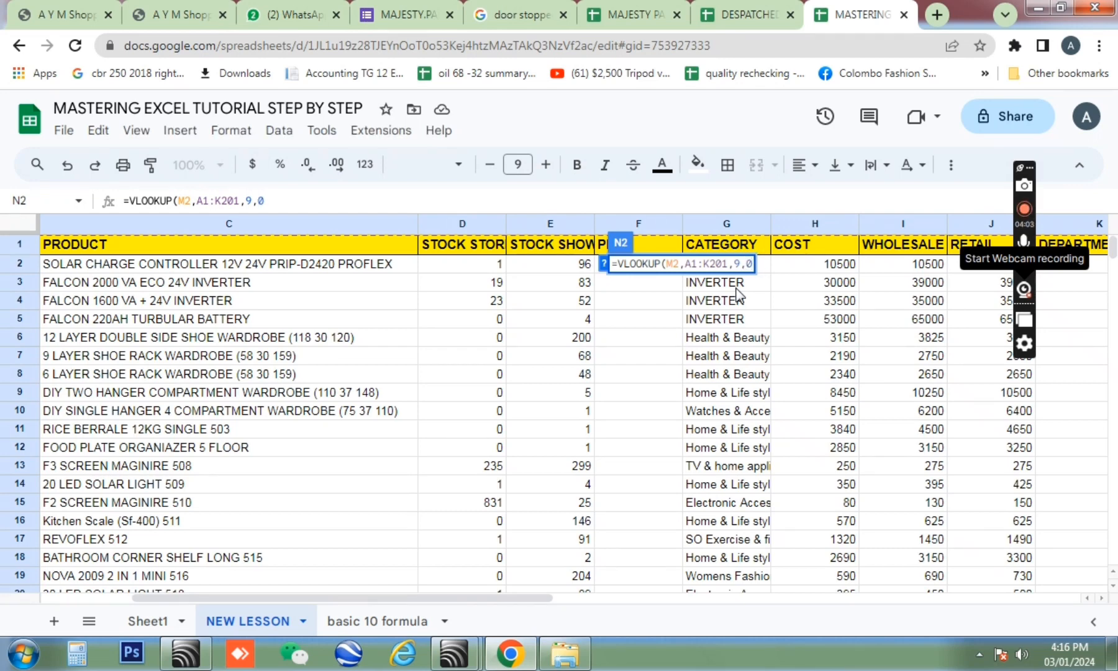
pyautogui.write(')')
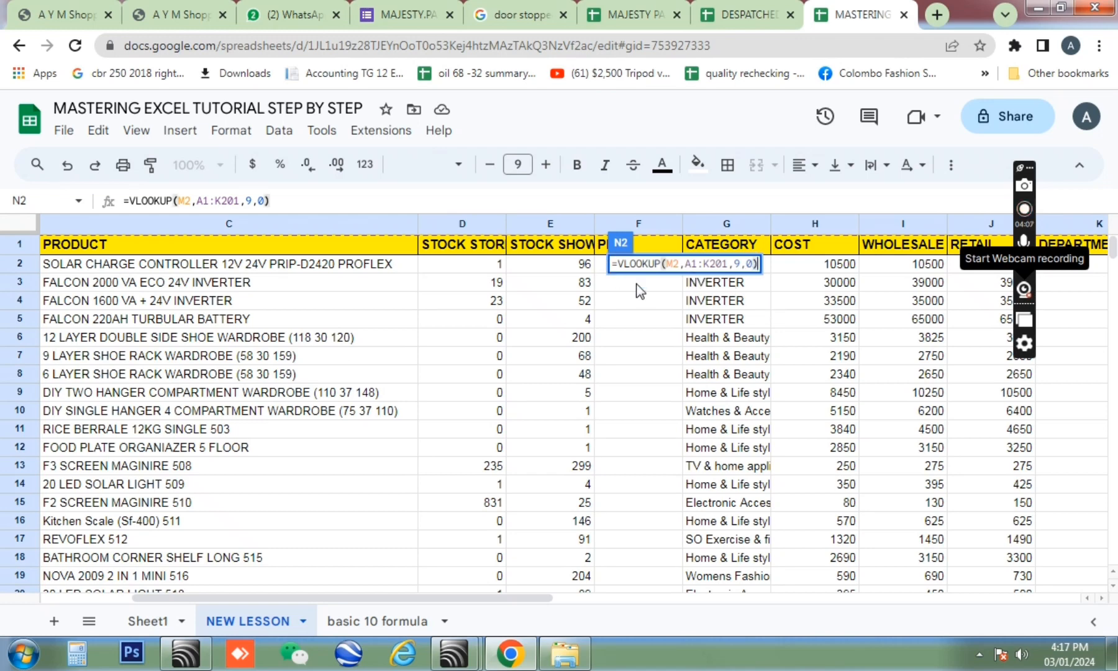
pyautogui.press('Return')
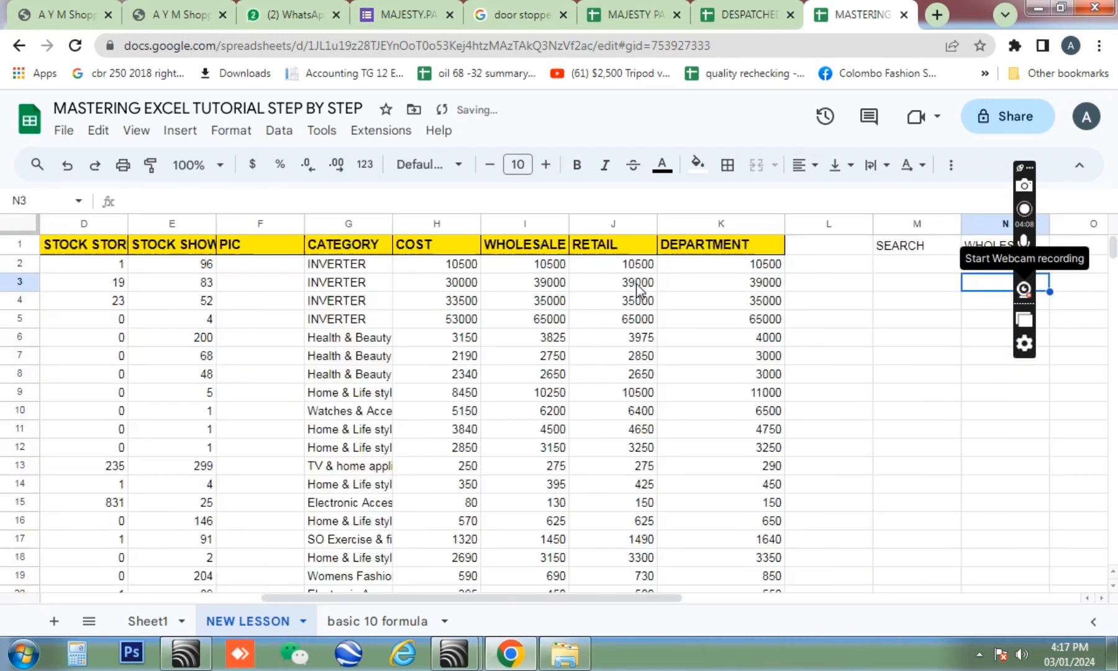
# Step: Enter the SKU code HHH in the search cell M2
pyautogui.click(923, 269)
pyautogui.press('Right')
pyautogui.press('Right')
pyautogui.press('Left')
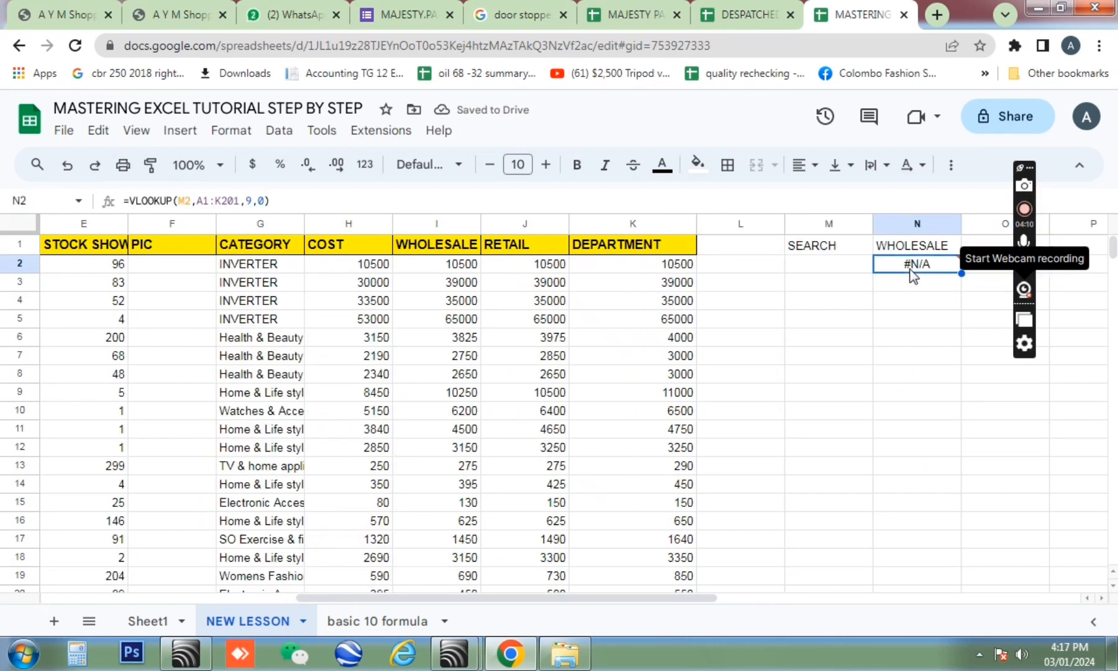
pyautogui.press('Right')
pyautogui.press('Left')
pyautogui.press('Left')
pyautogui.press('Left')
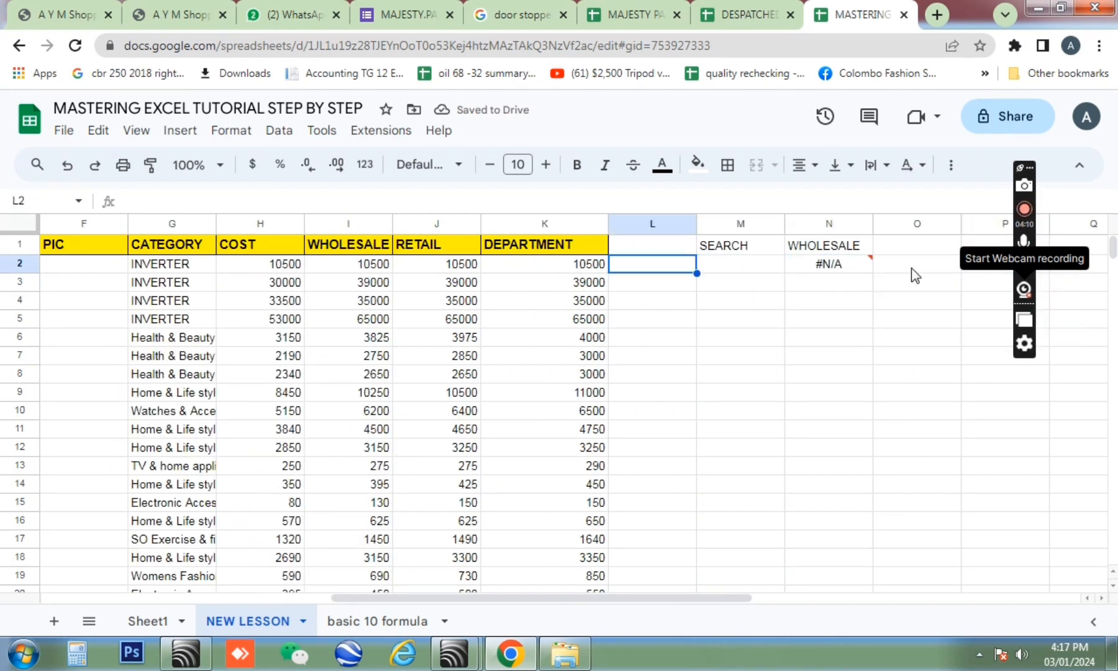
pyautogui.press('Right')
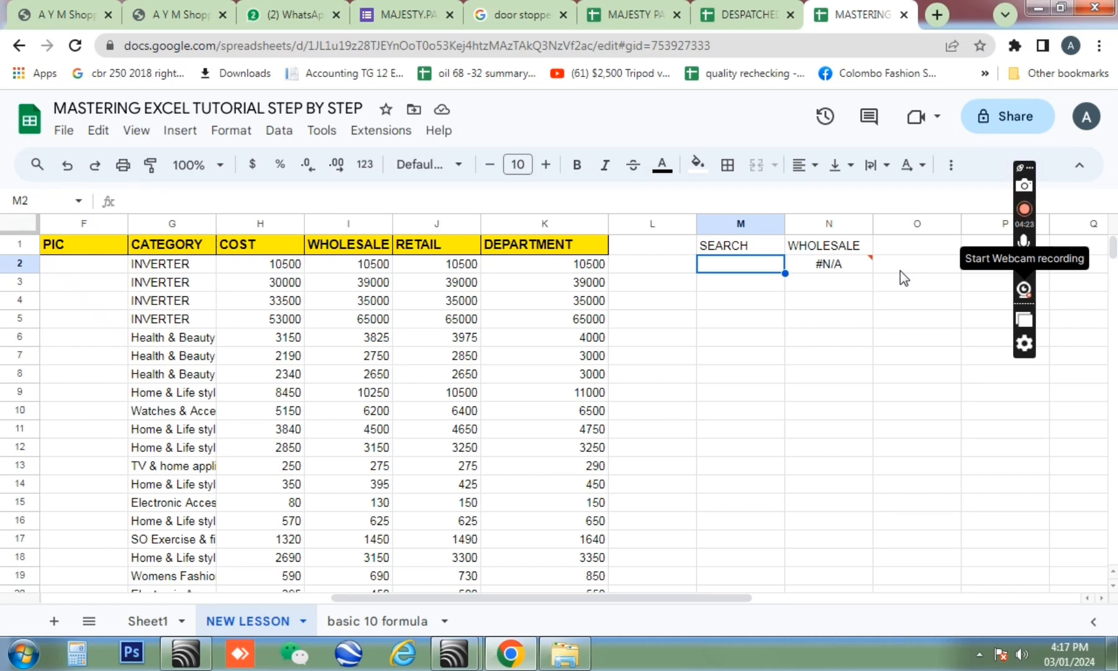
pyautogui.write('HHH')
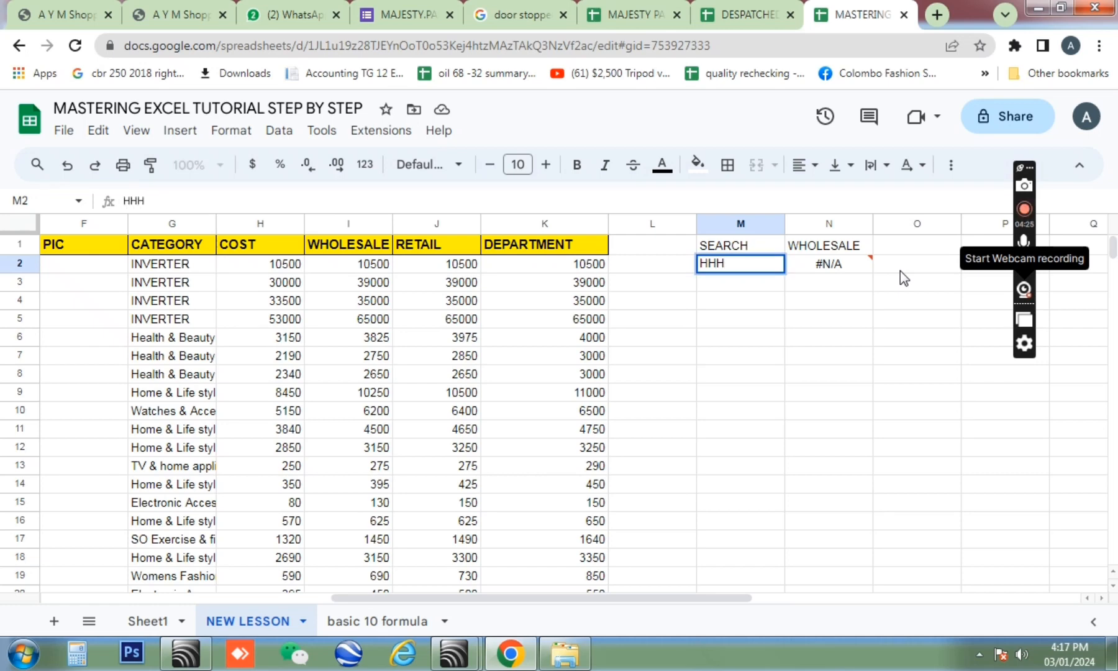
pyautogui.press('Return')
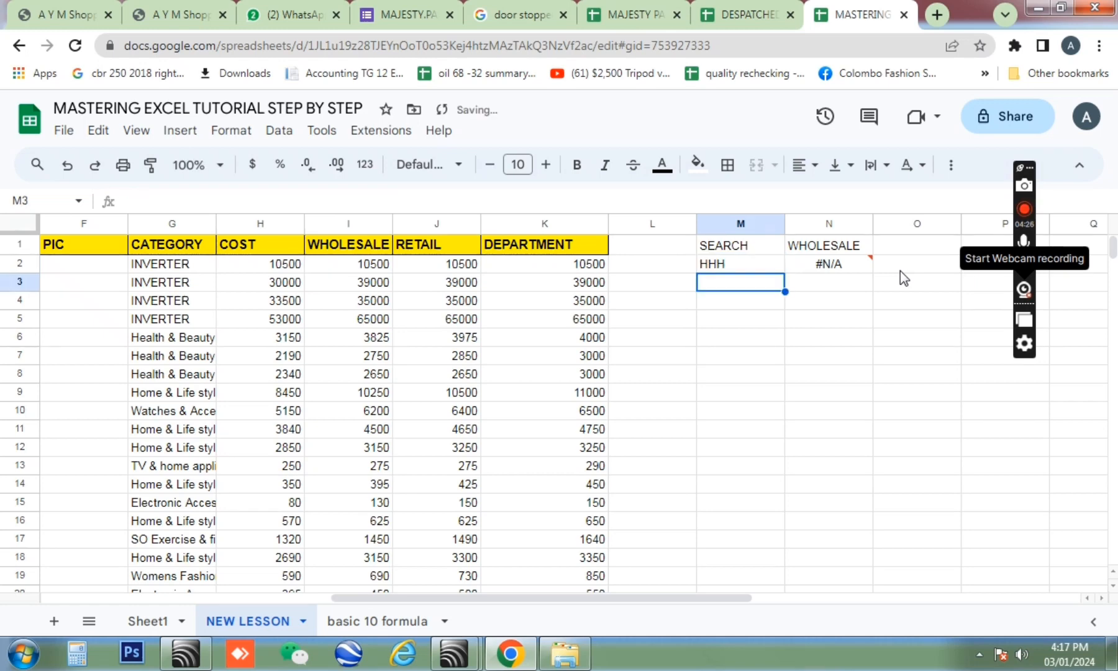
# Step: Compare the search code in M2 with the ID and SKU columns at the start of the product table
pyautogui.press('Up')
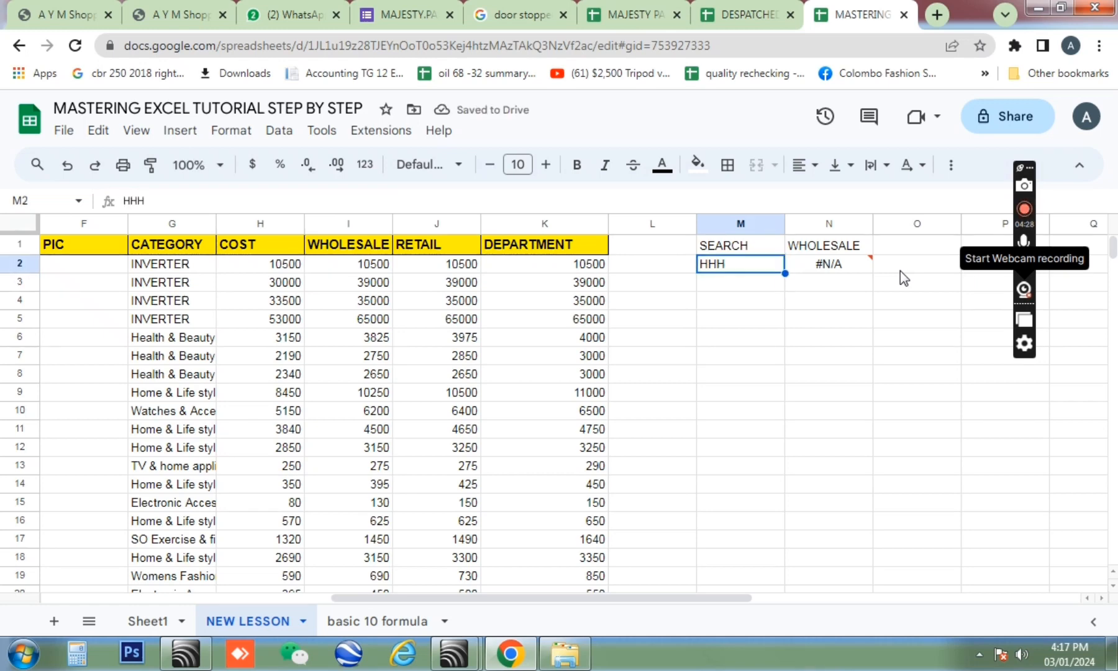
pyautogui.press('Left')
pyautogui.press('Left')
pyautogui.press('Left')
pyautogui.press('Left')
pyautogui.press('Left')
pyautogui.press('Left')
pyautogui.press('Left')
pyautogui.press('Left')
pyautogui.press('Left')
pyautogui.press('Left')
pyautogui.press('Left')
pyautogui.press('Left')
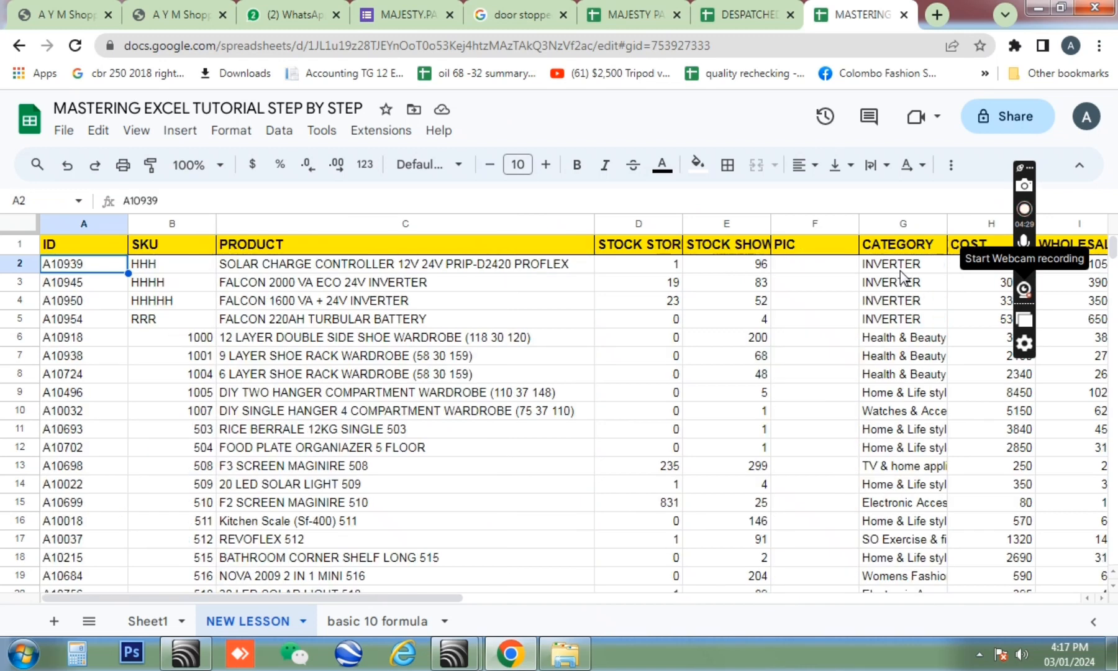
pyautogui.press('Right')
pyautogui.press('Right')
pyautogui.press('Right')
pyautogui.press('Right')
pyautogui.press('Right')
pyautogui.press('Right')
pyautogui.press('Right')
pyautogui.press('Right')
pyautogui.press('Right')
pyautogui.press('Right')
pyautogui.press('Right')
pyautogui.press('Right')
pyautogui.press('Right')
pyautogui.press('Right')
pyautogui.press('Right')
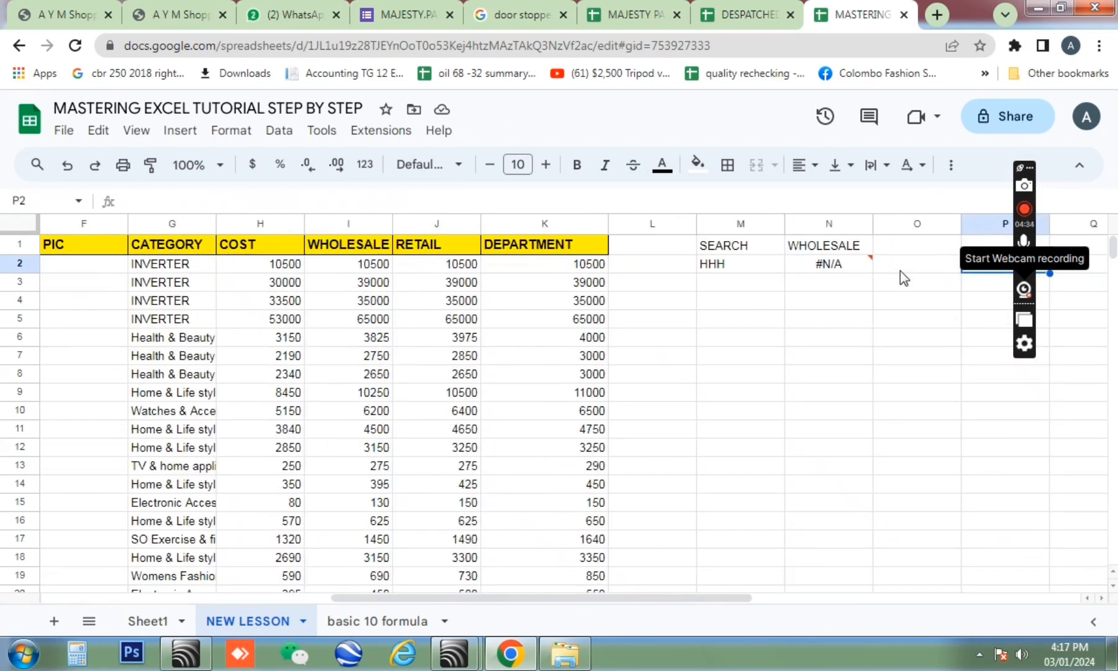
# Step: Inspect the VLOOKUP formula and its result in cell N2
pyautogui.press('Left')
pyautogui.press('Left')
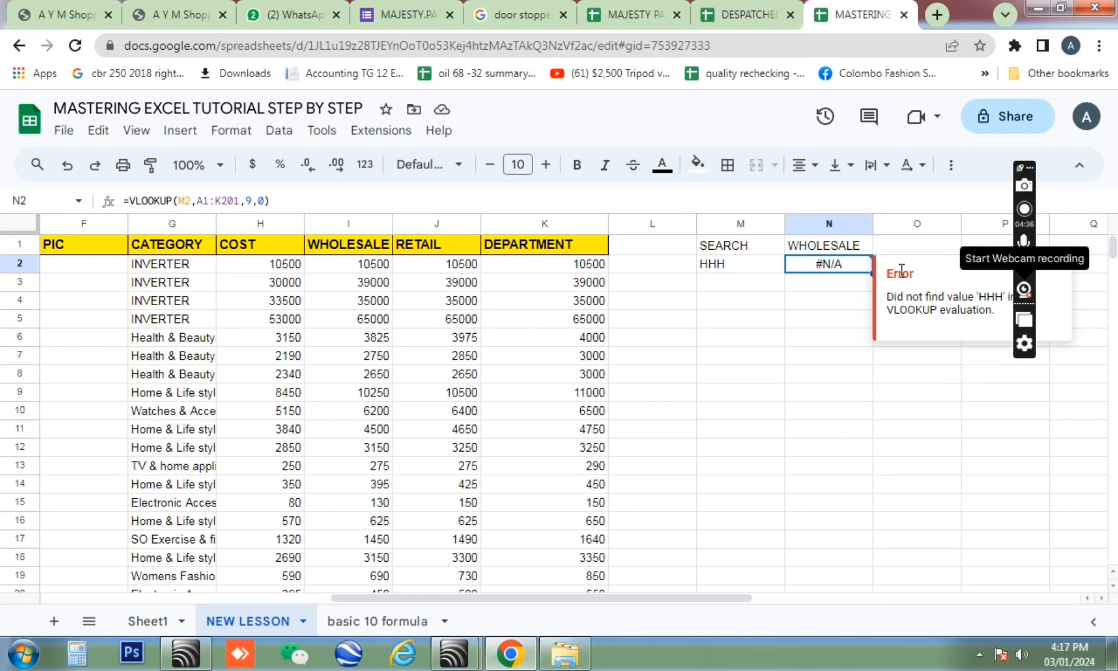
pyautogui.press('F2')
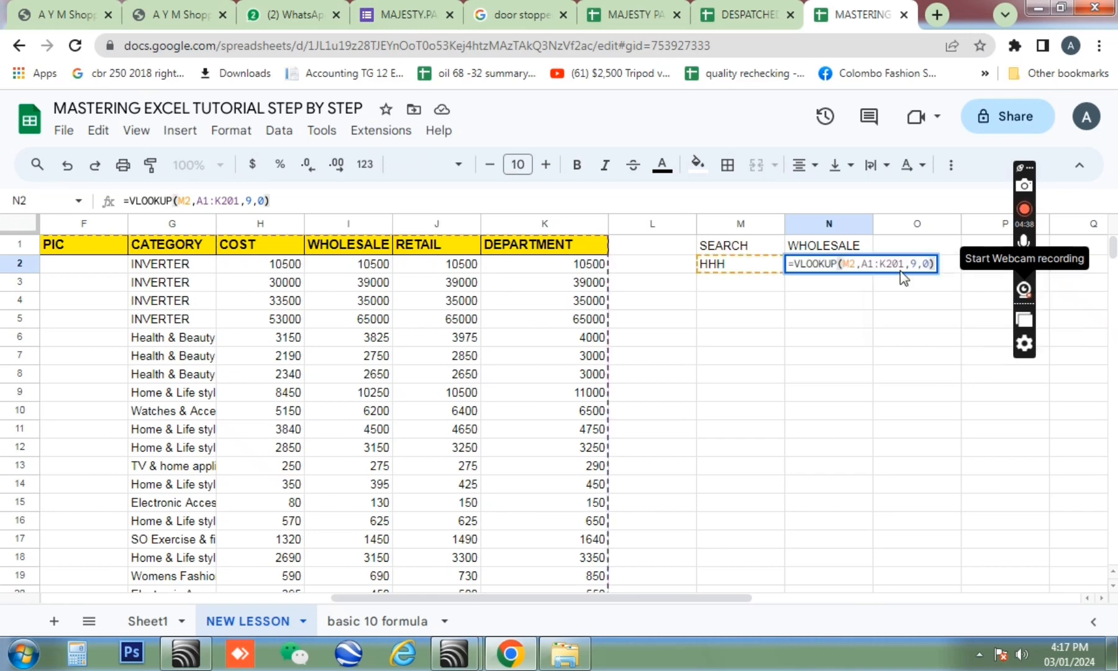
pyautogui.press('Left')
pyautogui.press('Return')
pyautogui.press('Up')
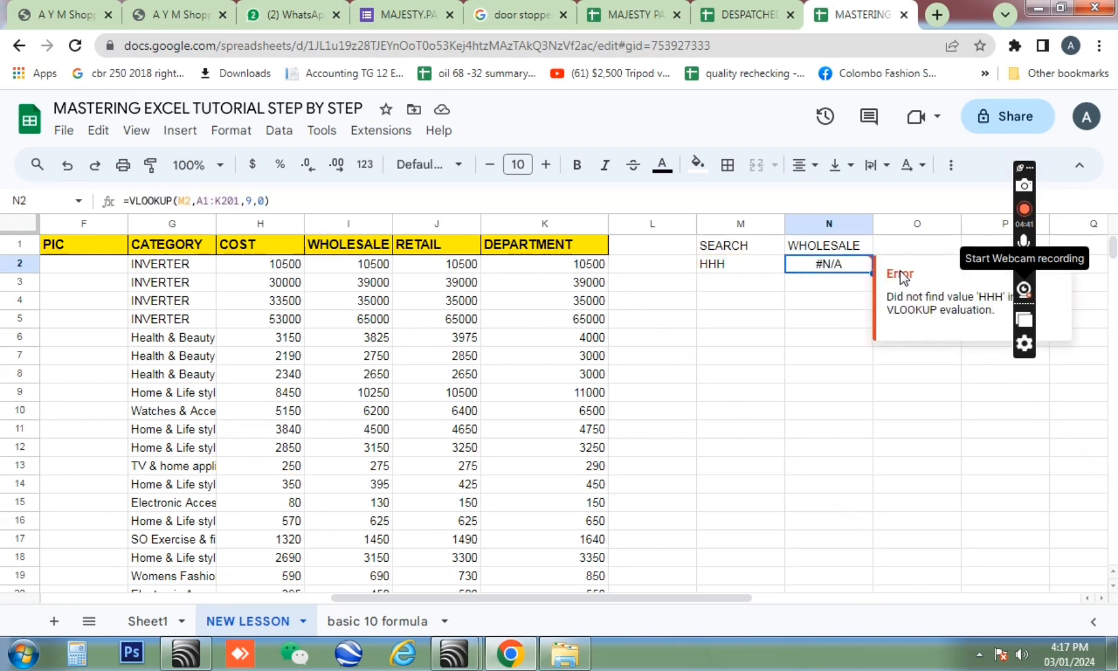
# Step: Replace the search value in M2 with the SKU 1000
pyautogui.press('Left')
pyautogui.write('1000')
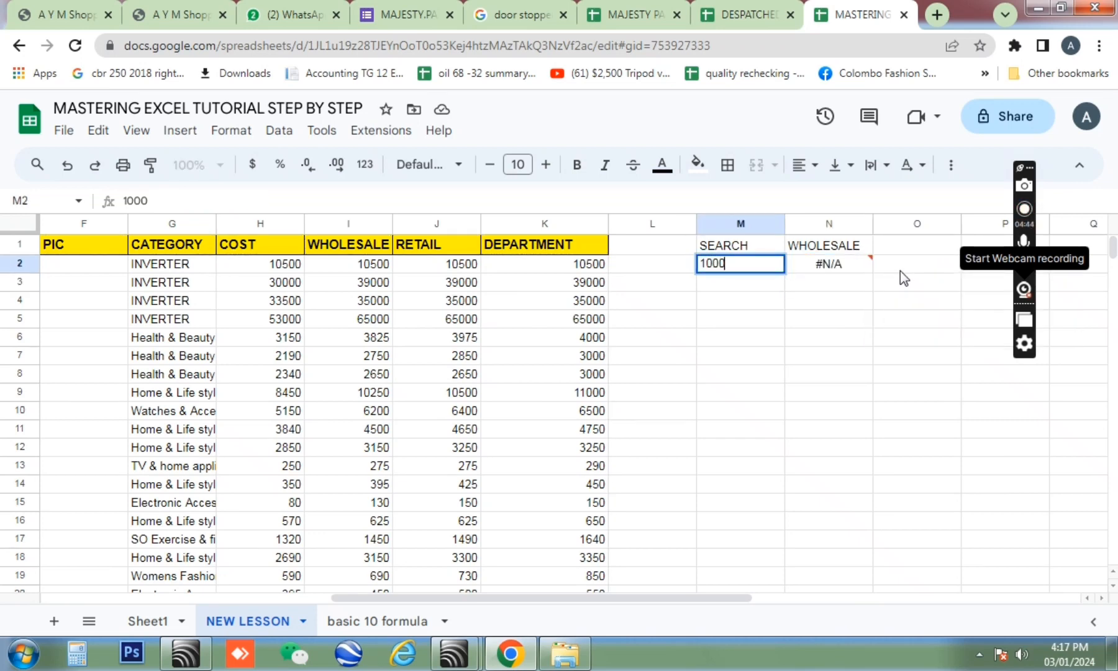
pyautogui.press('Return')
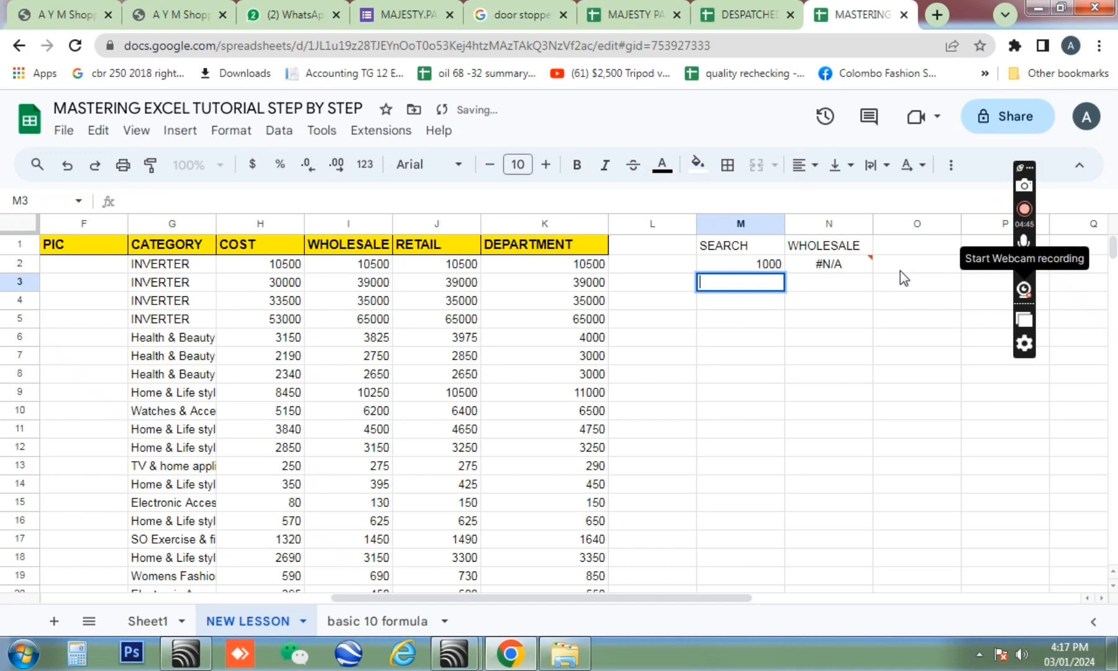
pyautogui.press('Return')
pyautogui.press('Up')
pyautogui.press('Up')
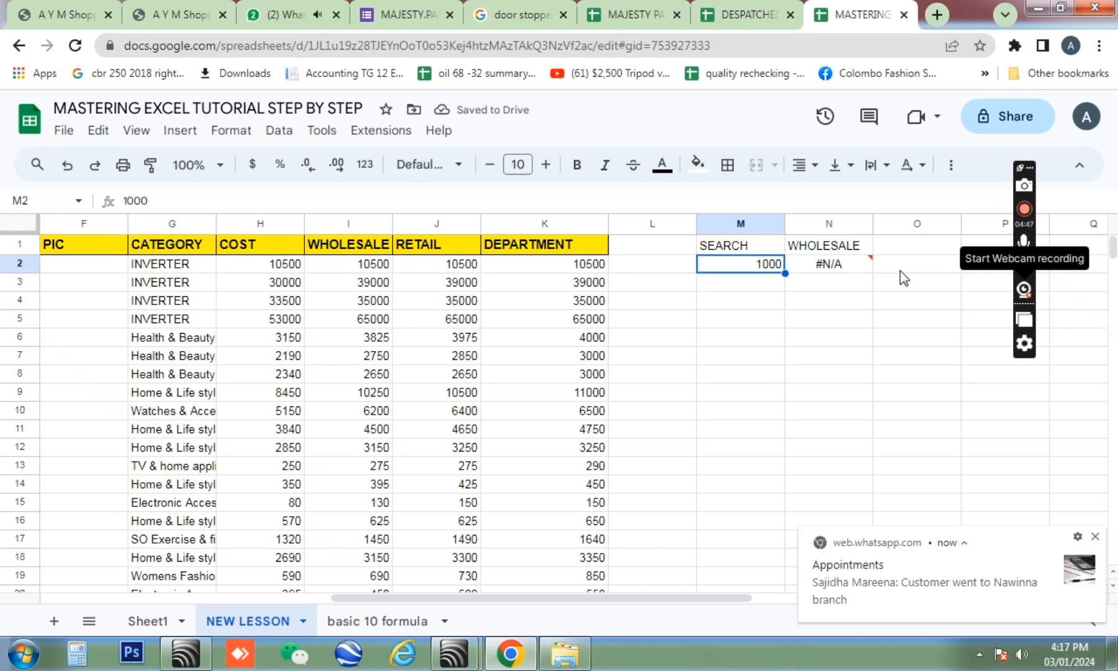
pyautogui.press('Right')
pyautogui.press('Return')
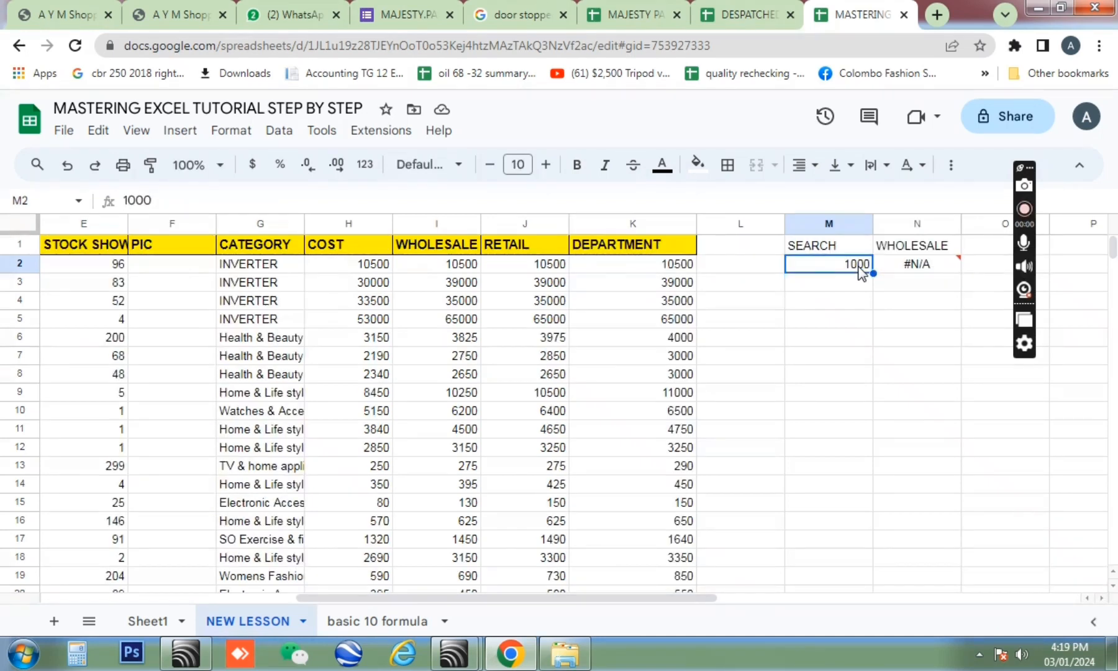
# Step: Change the lookup range of the VLOOKUP formula in N2 to B1:K201 so that it starts at the SKU column
pyautogui.click(923, 266)
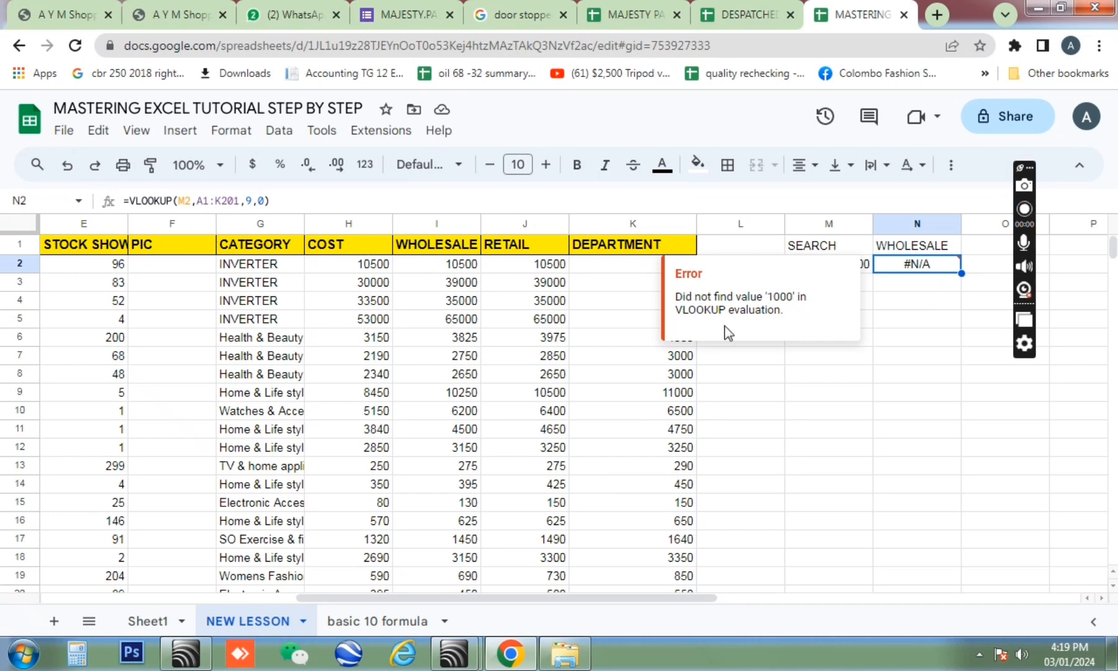
pyautogui.doubleClick(943, 272)
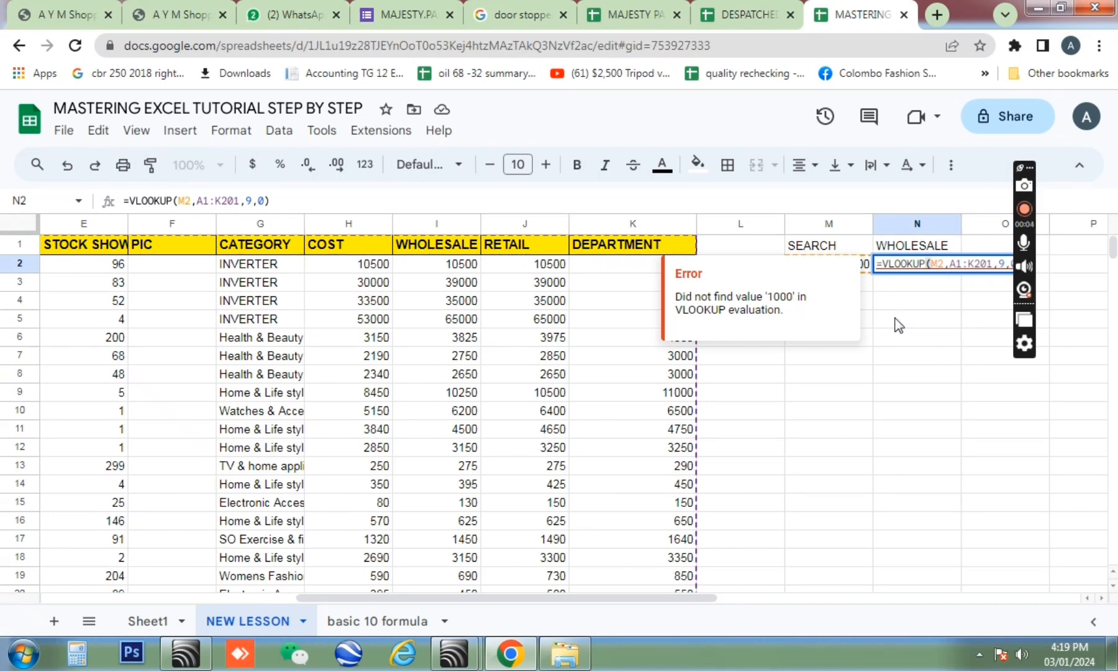
pyautogui.hscroll(-5, 895, 330)
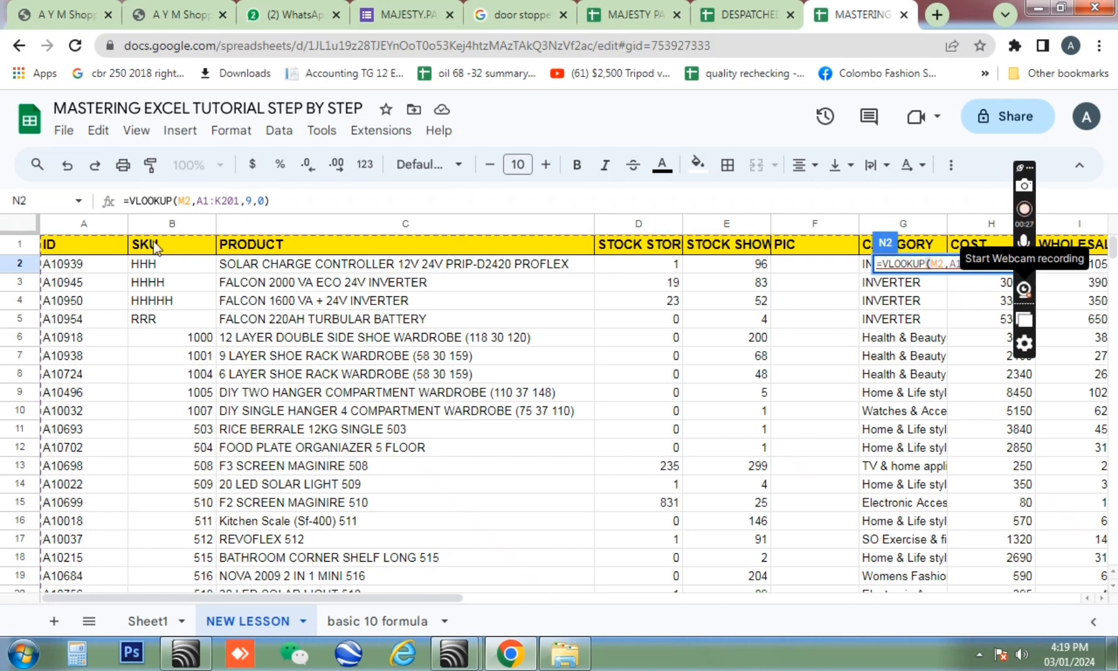
pyautogui.hscroll(3, 108, 286)
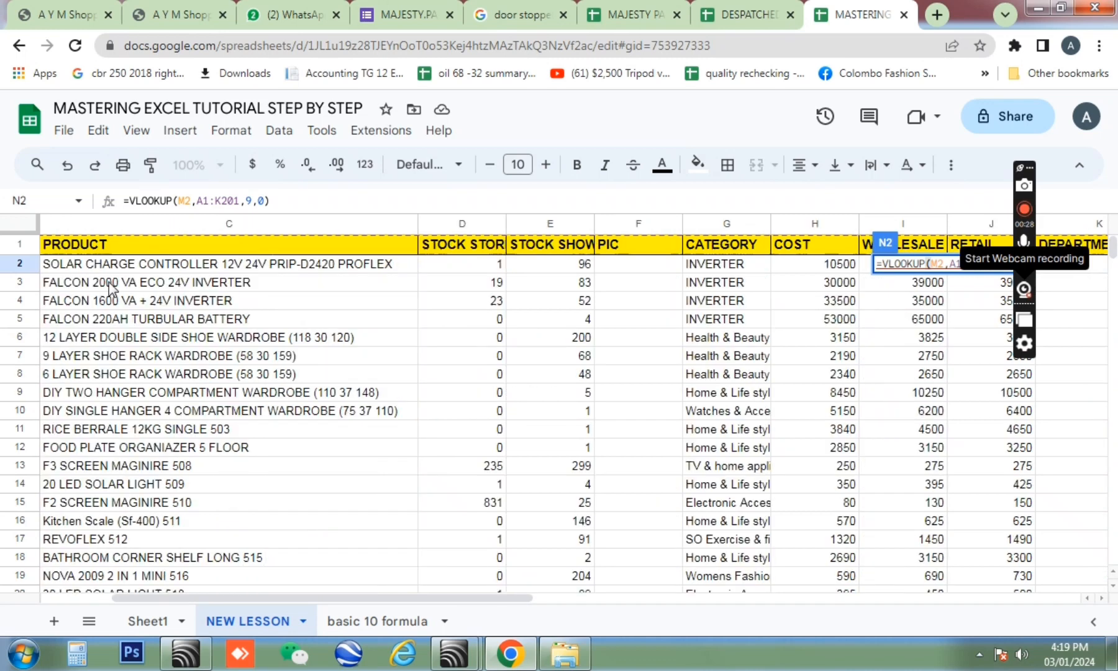
pyautogui.hscroll(4, 567, 327)
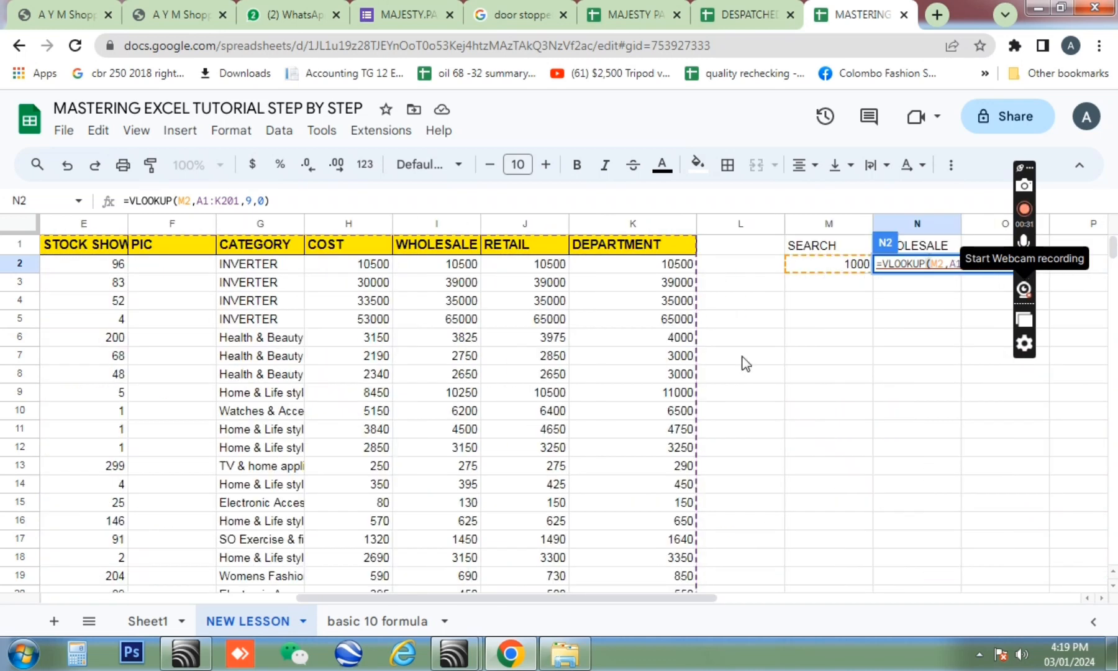
pyautogui.hscroll(-6, 795, 411)
pyautogui.hscroll(4, 772, 339)
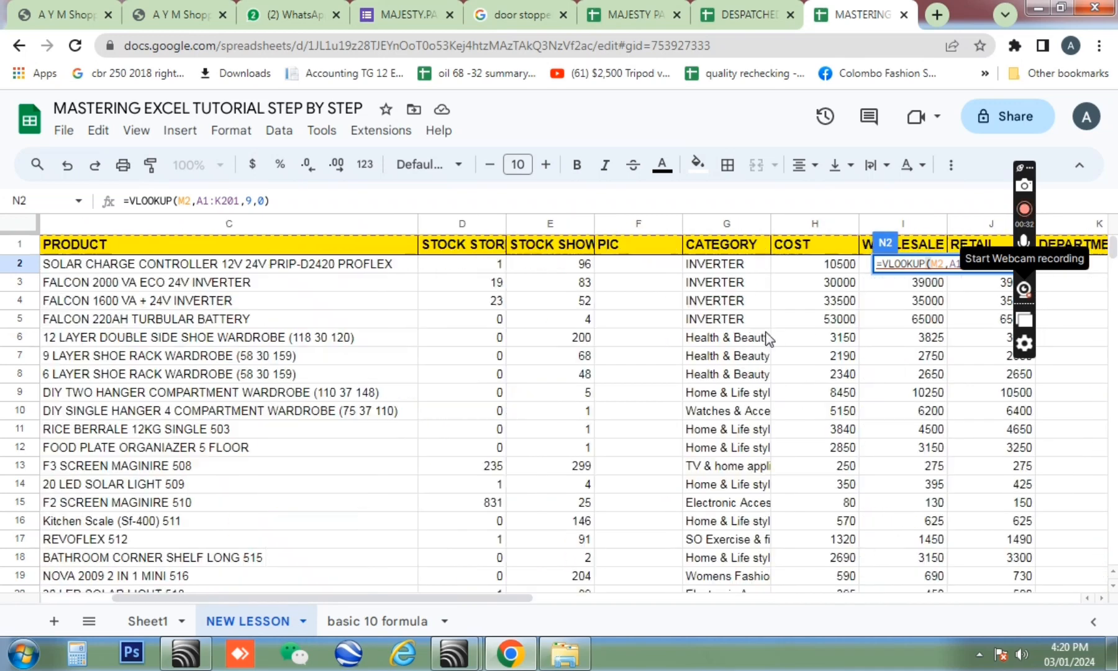
pyautogui.click(954, 265)
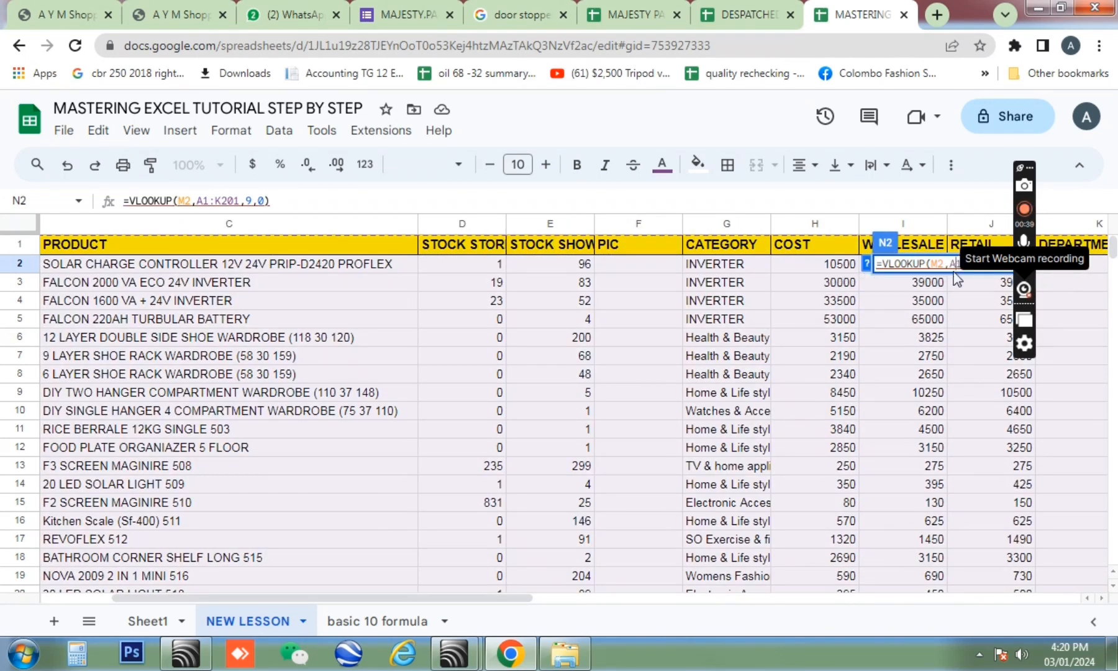
pyautogui.press('BackSpace')
pyautogui.write('B')
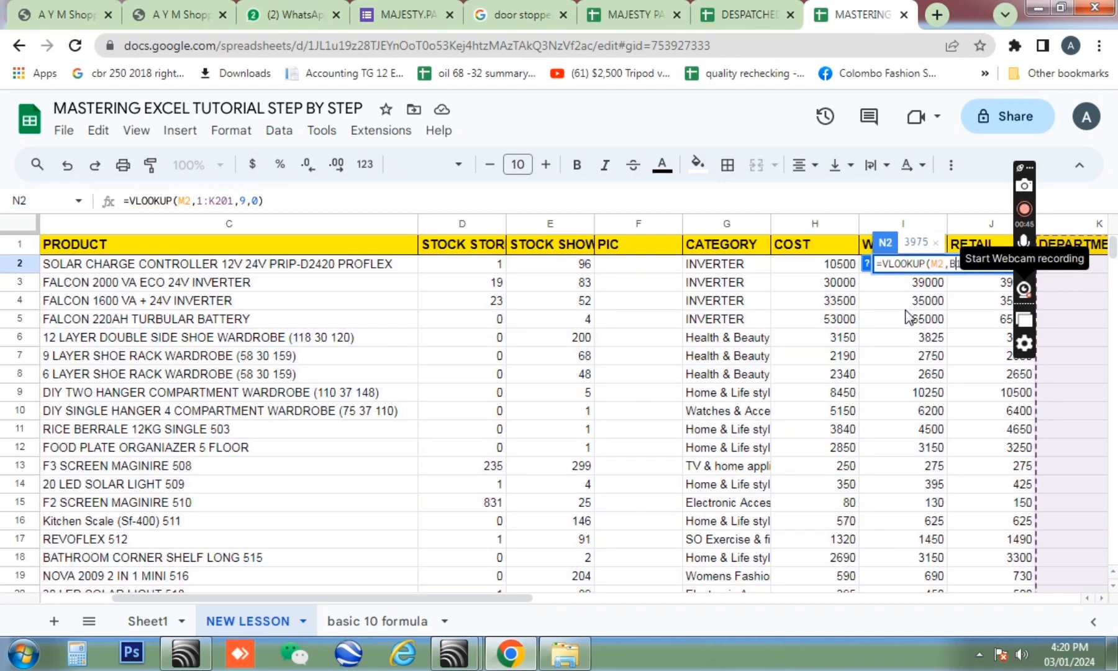
pyautogui.hscroll(-3, 891, 329)
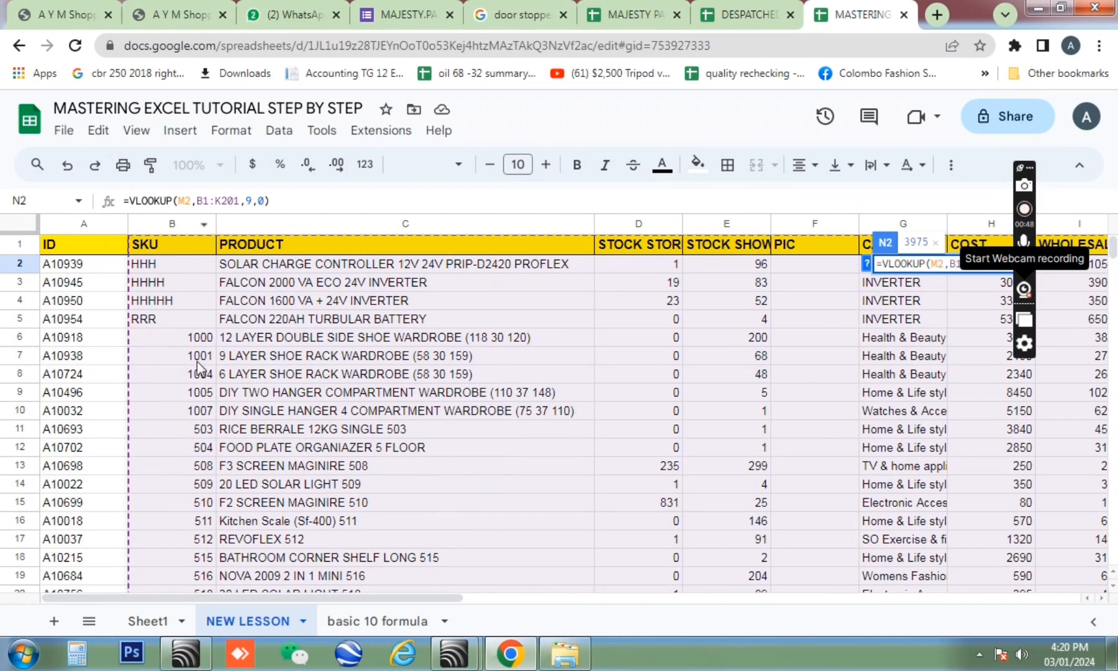
pyautogui.hscroll(3, 211, 360)
pyautogui.hscroll(-3, 640, 475)
pyautogui.hscroll(3, 420, 391)
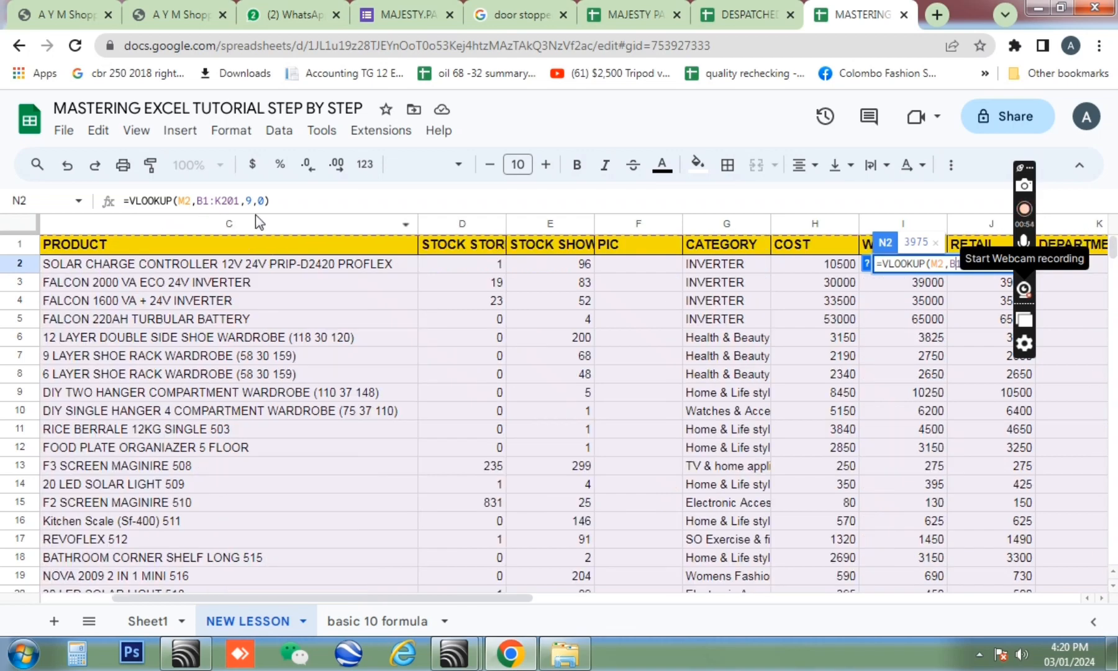
# Step: Set the column index of the VLOOKUP formula in N2 to 8 so that it returns the WHOLESALE column
pyautogui.hscroll(3, 407, 304)
pyautogui.hscroll(-5, 312, 287)
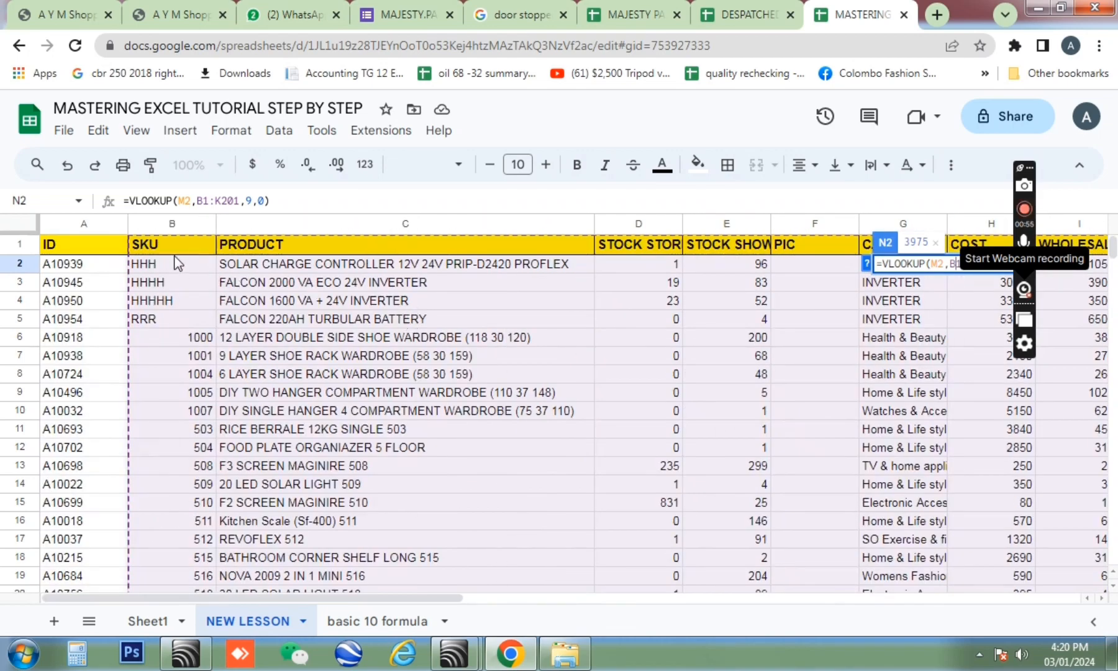
pyautogui.hscroll(2, 643, 249)
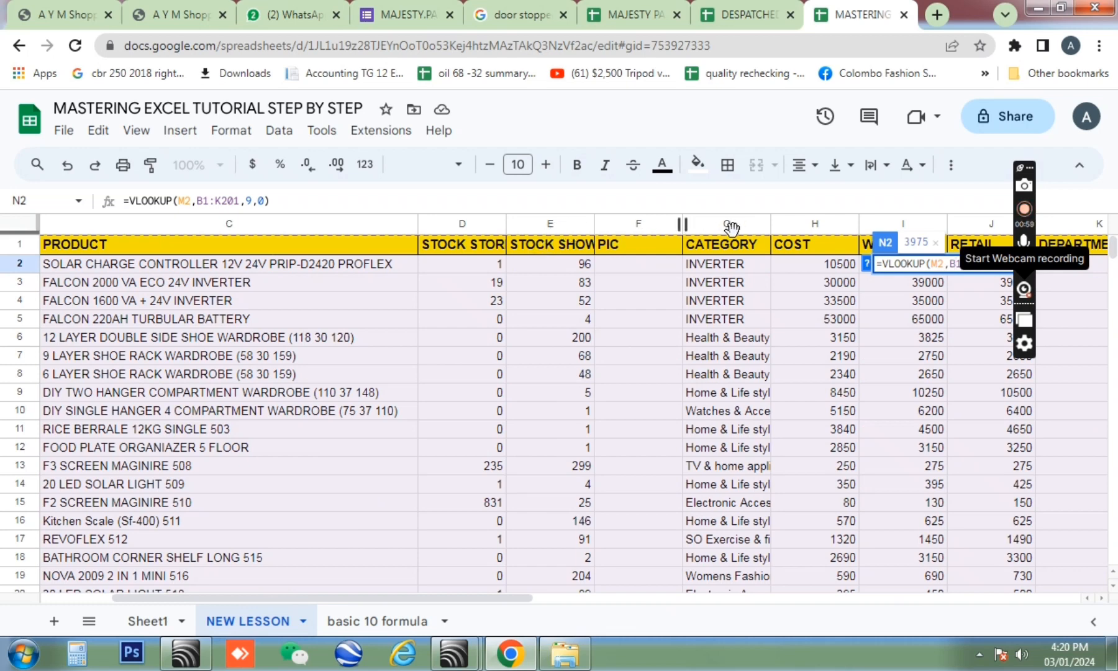
pyautogui.hscroll(2, 807, 225)
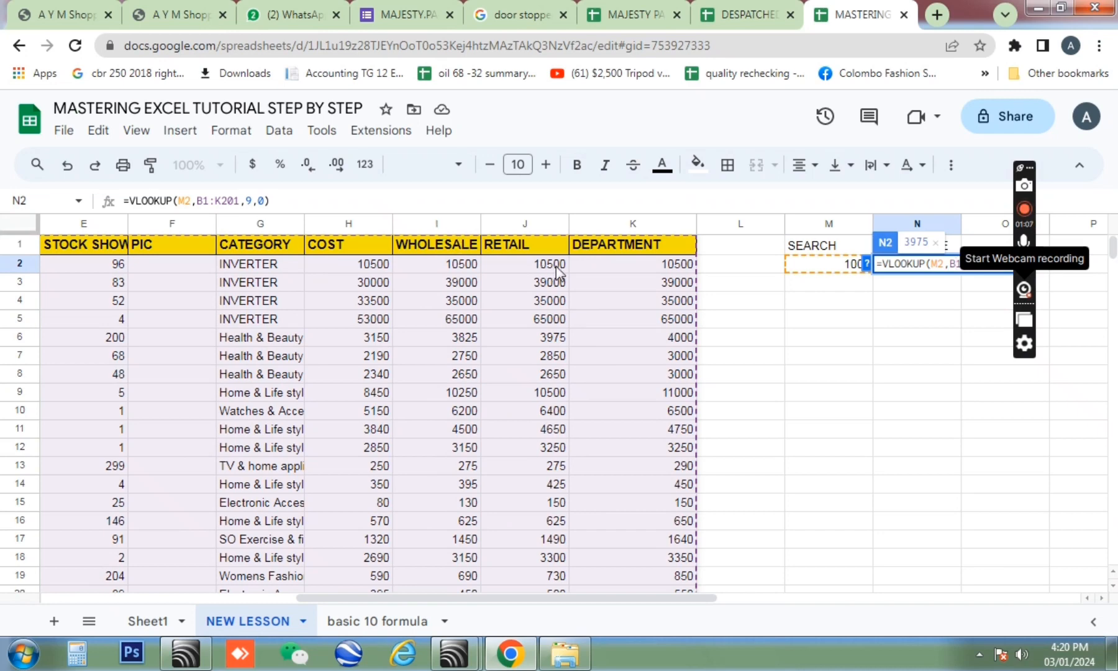
pyautogui.doubleClick(250, 200)
pyautogui.press('BackSpace')
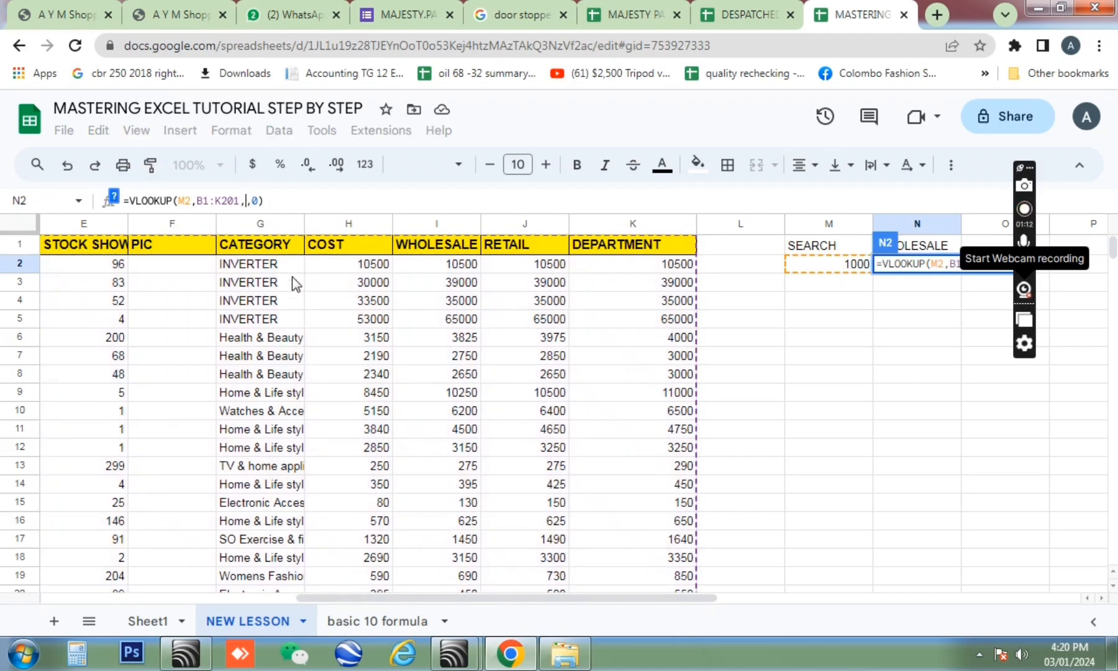
pyautogui.write('8')
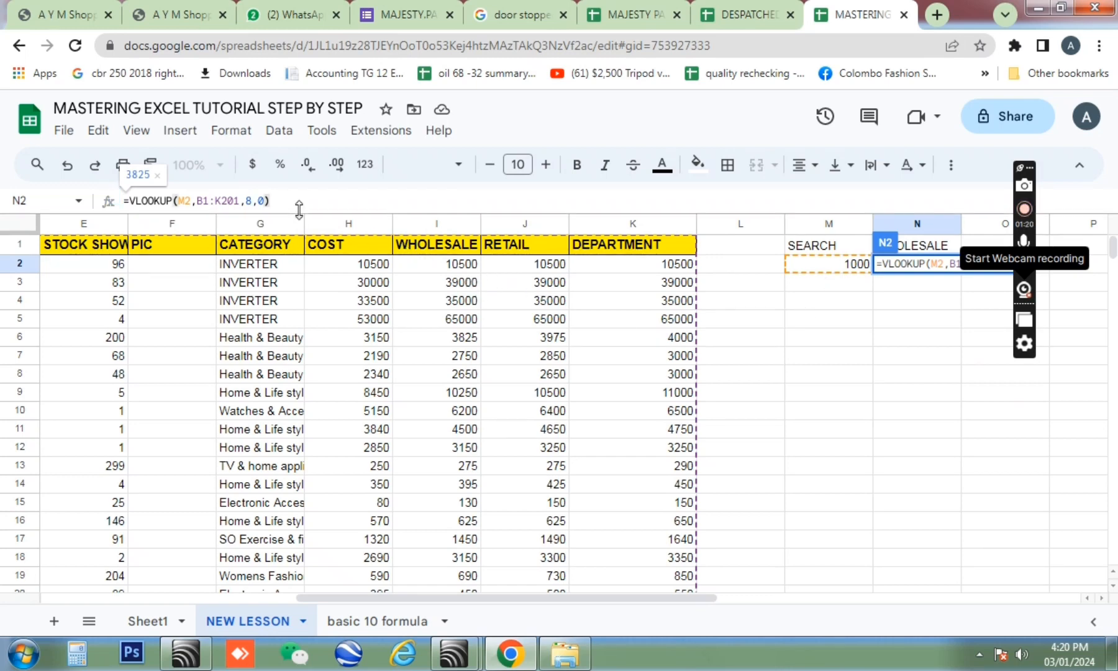
pyautogui.press('Return')
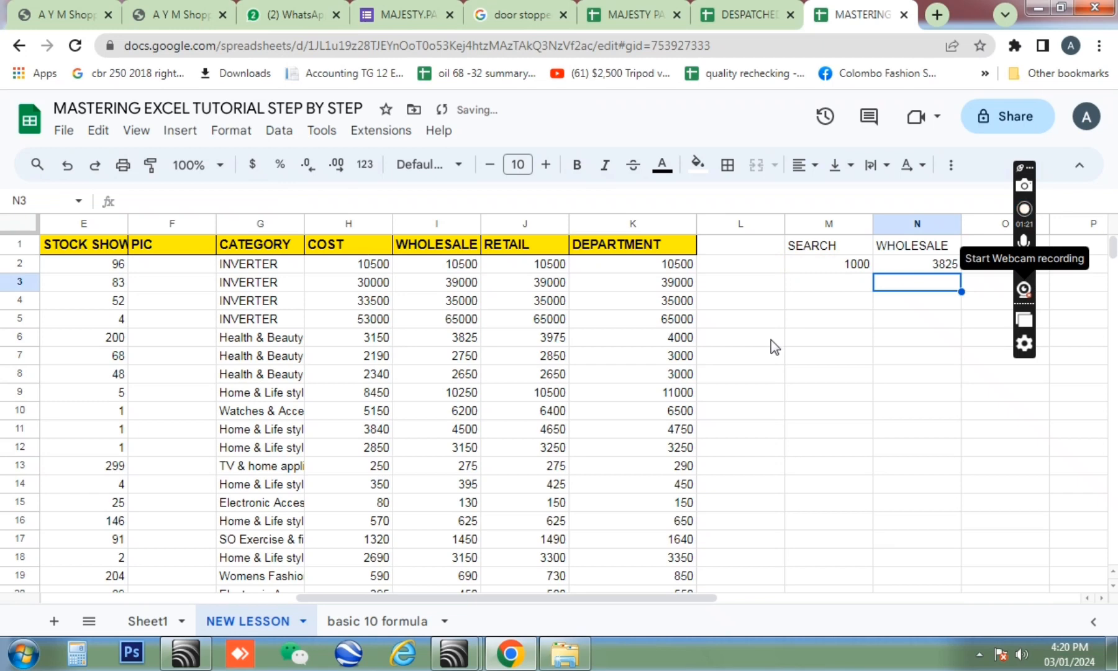
# Step: Check the lookup result in N2 against the wholesale price in the table row of SKU 1000
pyautogui.hscroll(2, 666, 297)
pyautogui.click(690, 268)
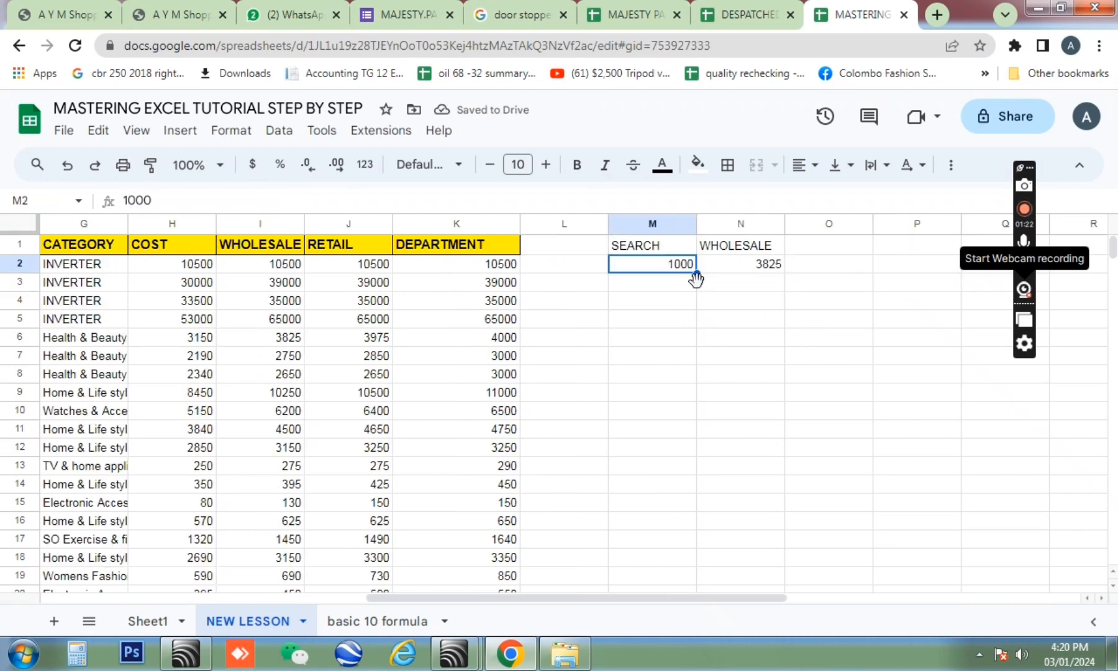
pyautogui.click(762, 268)
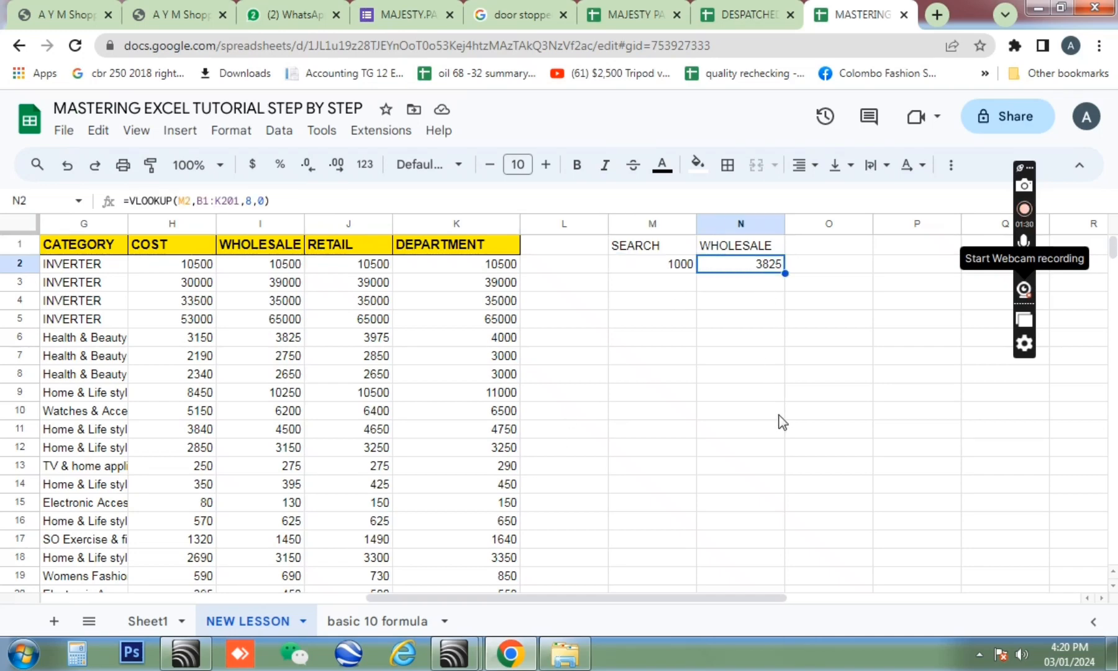
pyautogui.hscroll(-6, 780, 423)
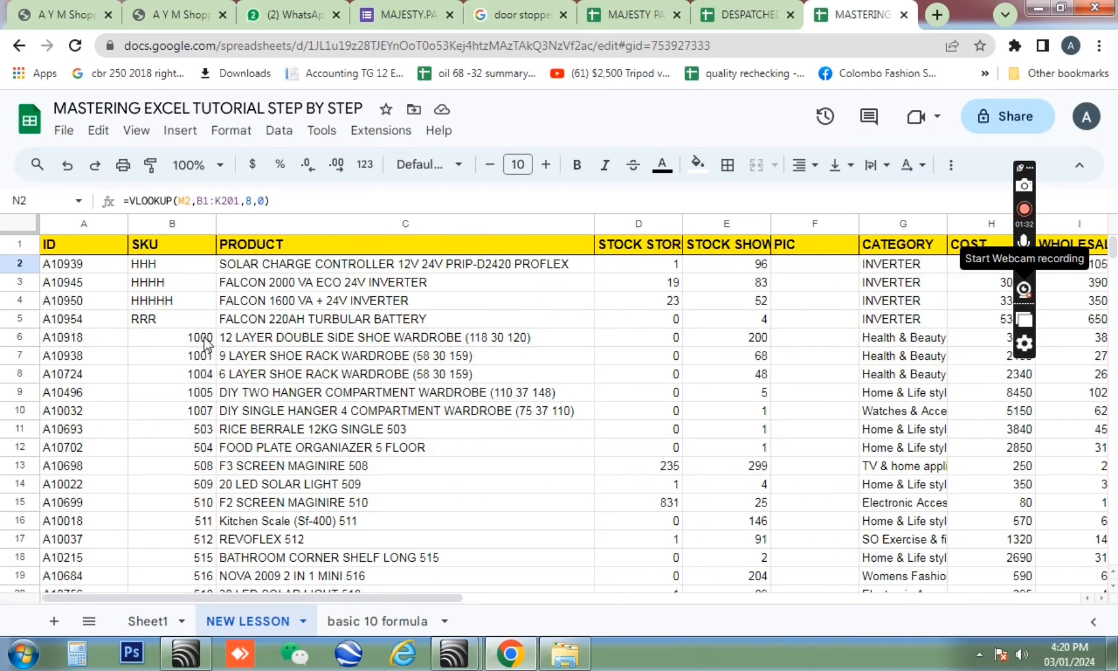
pyautogui.click(205, 343)
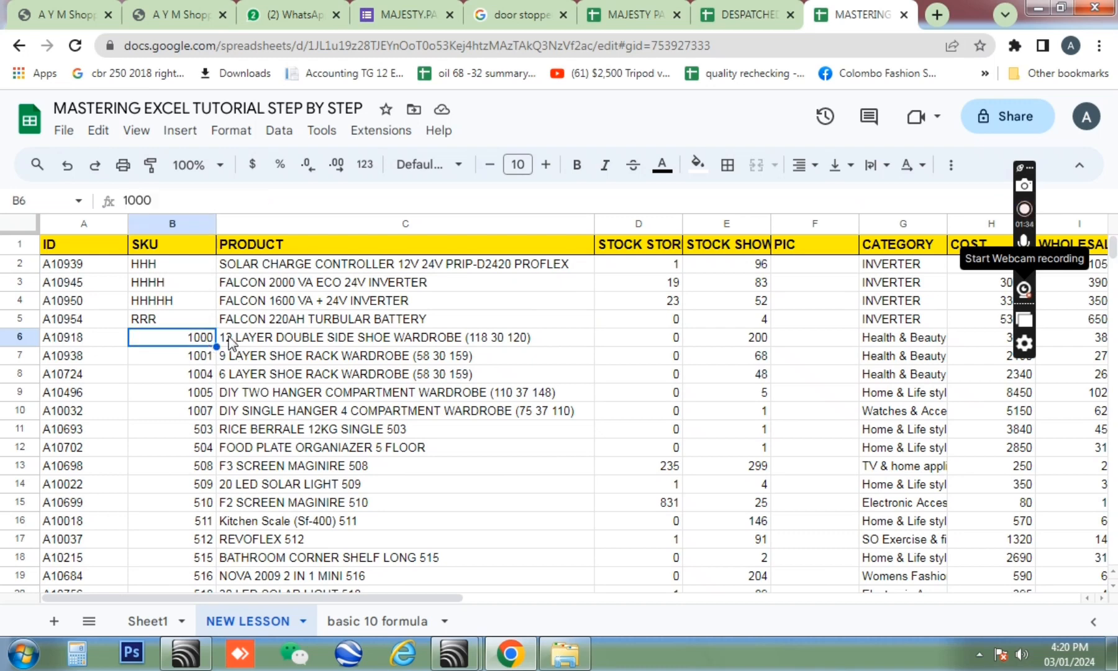
pyautogui.press('Right')
pyautogui.press('Right')
pyautogui.press('Right')
pyautogui.press('Right')
pyautogui.press('Right')
pyautogui.press('Right')
pyautogui.press('Right')
pyautogui.press('Right')
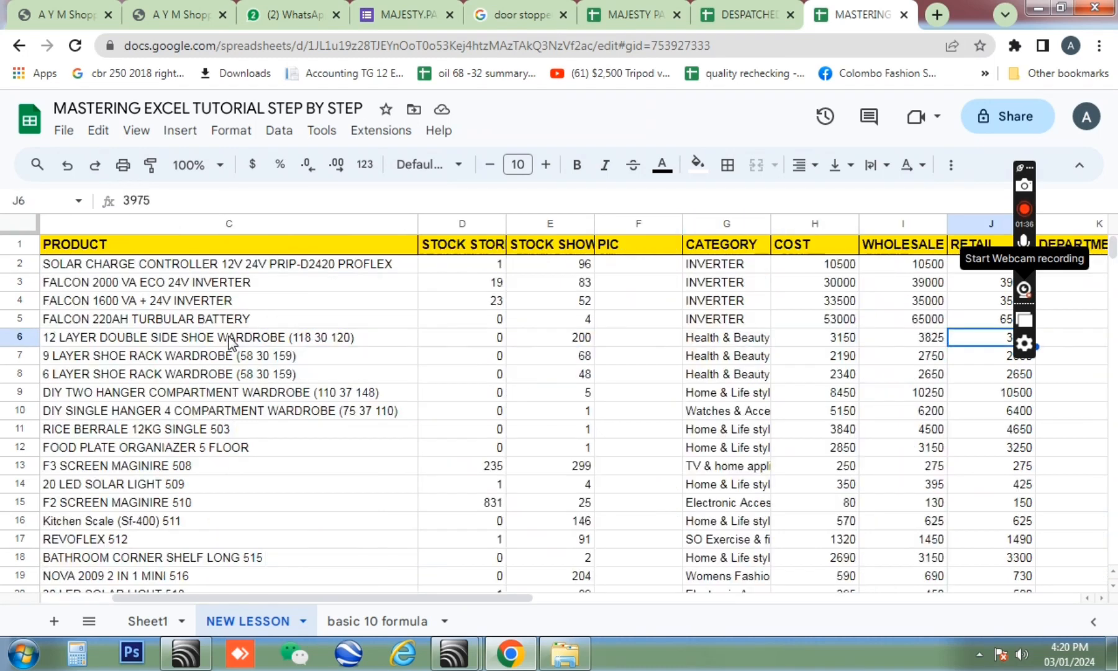
pyautogui.press('Right')
pyautogui.press('Right')
pyautogui.press('Left')
pyautogui.press('Left')
pyautogui.press('Left')
pyautogui.press('Left')
pyautogui.press('Right')
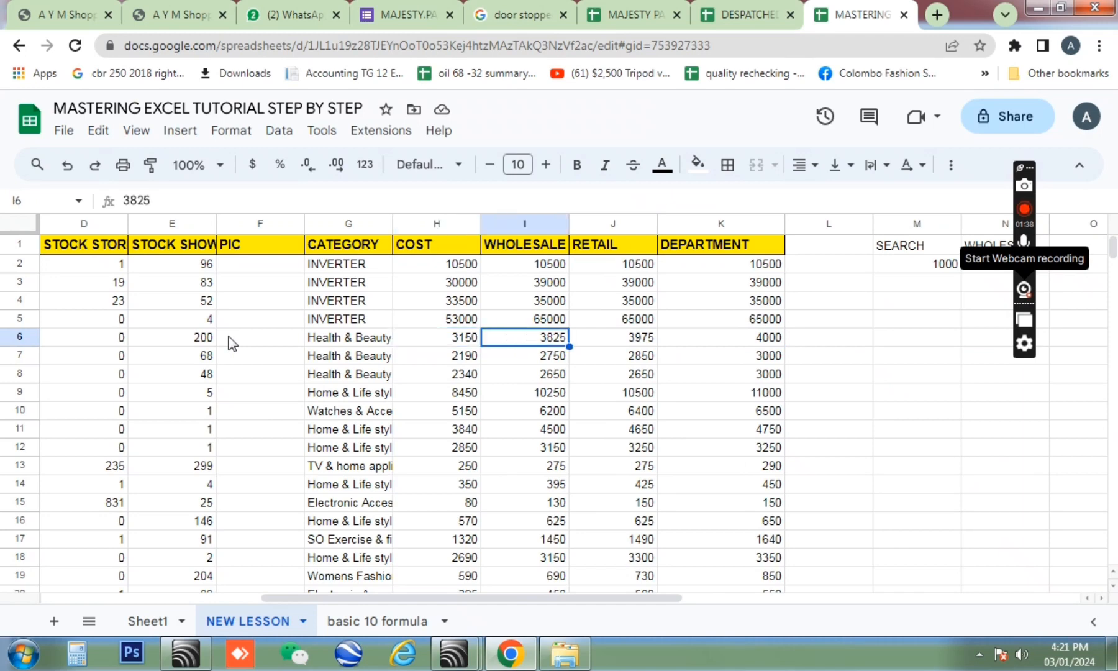
pyautogui.press('Right')
pyautogui.press('Right')
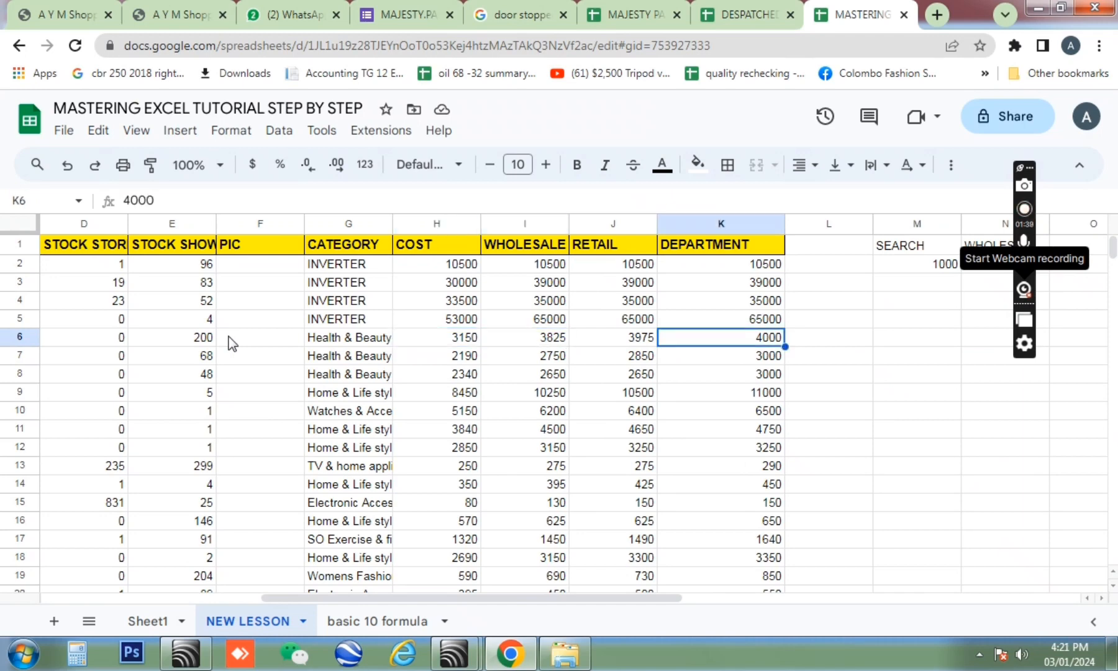
# Step: Replace the search value in M2 with 10001
pyautogui.press('Right')
pyautogui.press('Right')
pyautogui.press('Right')
pyautogui.press('Right')
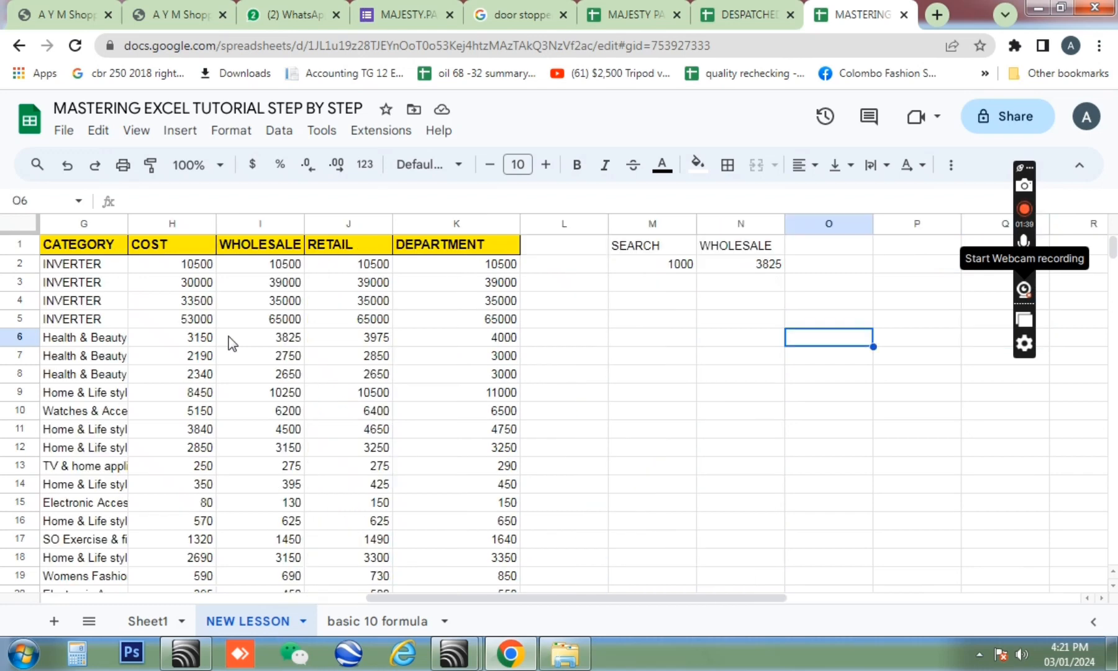
pyautogui.press('Left')
pyautogui.press('Up')
pyautogui.press('Up')
pyautogui.press('Up')
pyautogui.press('Up')
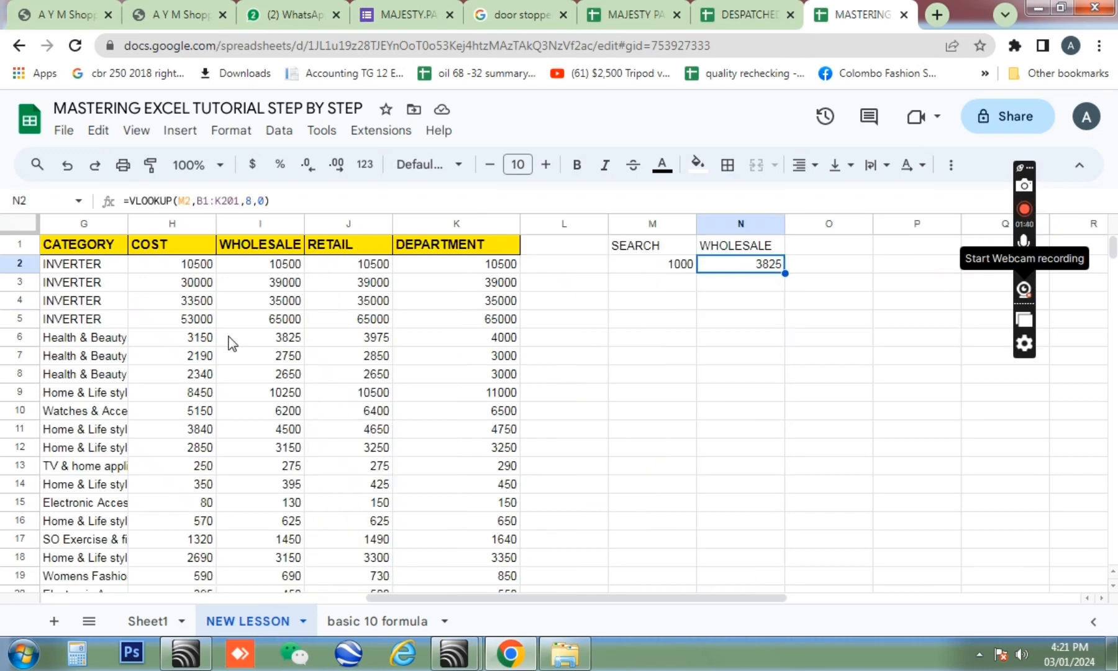
pyautogui.press('Left')
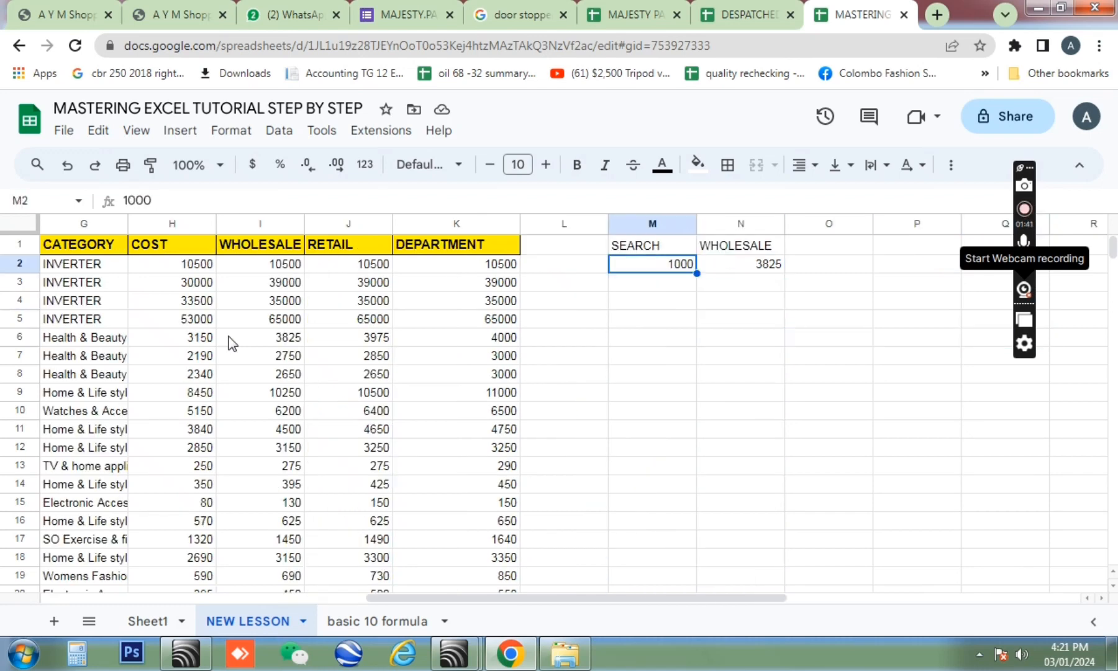
pyautogui.write('100')
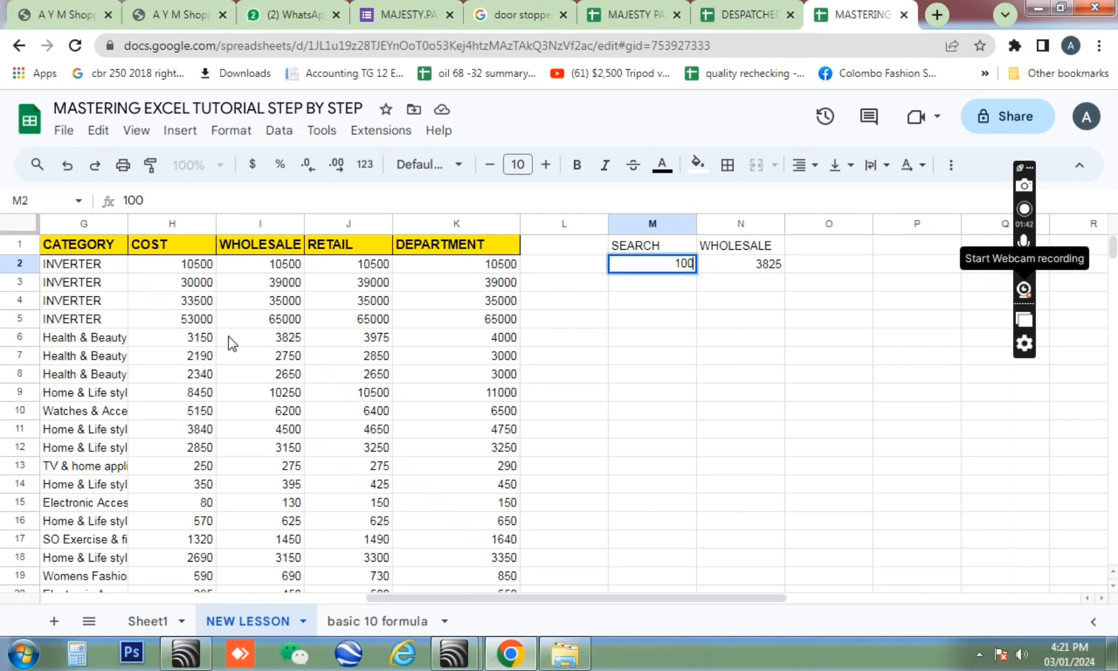
pyautogui.write('01')
pyautogui.press('Return')
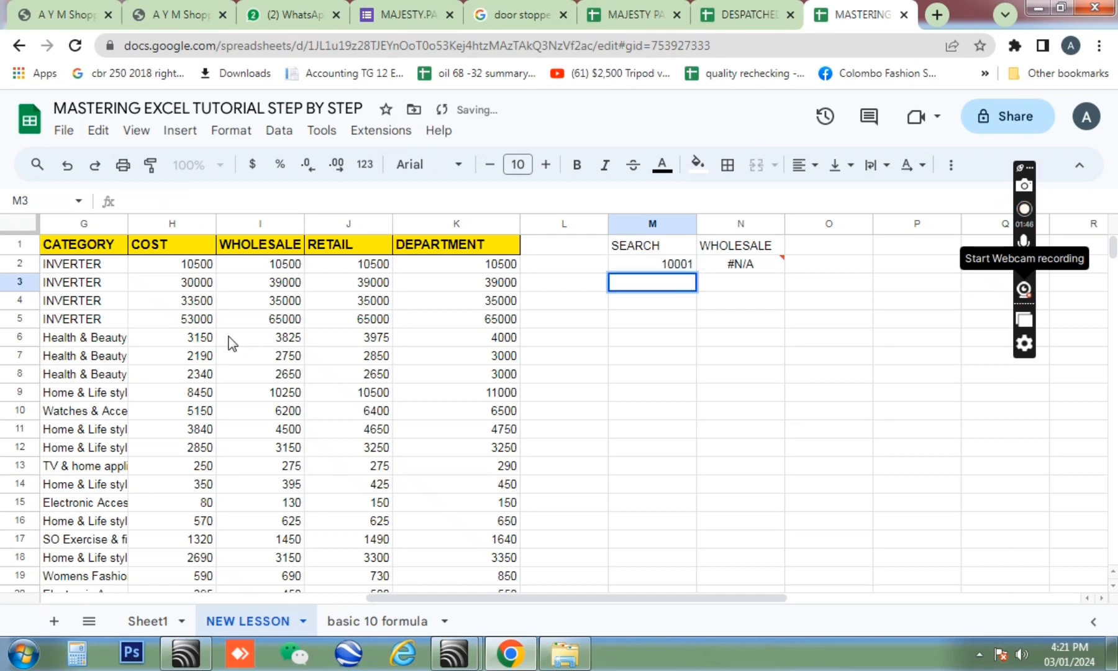
# Step: Look for 10001 in the SKU column, search the sheet for it, and inspect the lookup error in N2
pyautogui.click(662, 266)
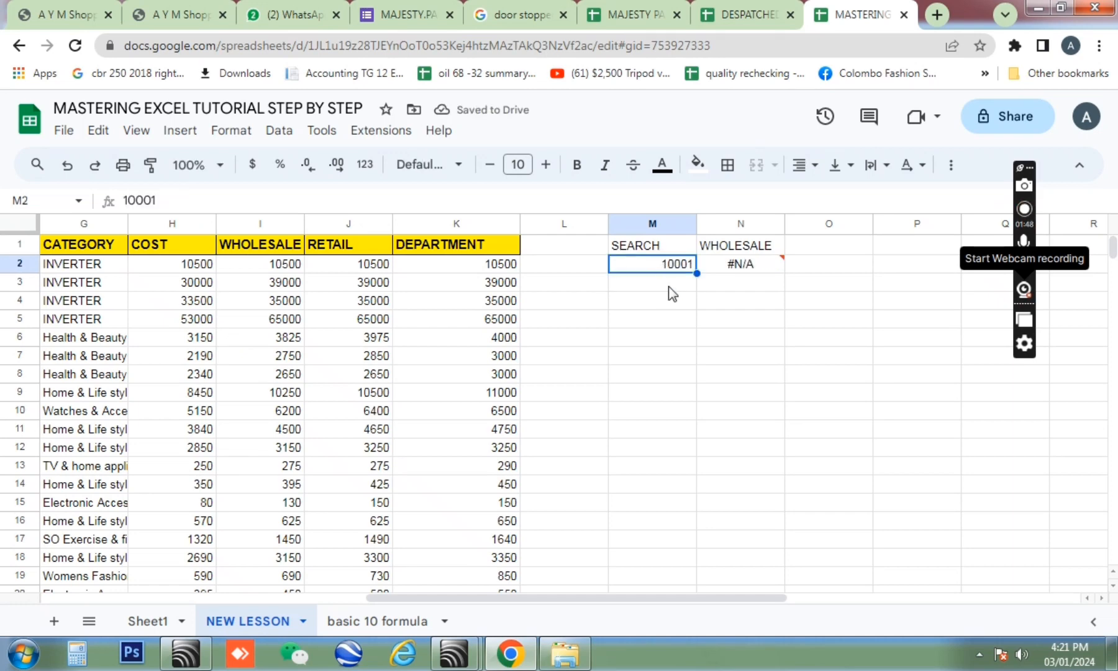
pyautogui.hscroll(-6, 601, 354)
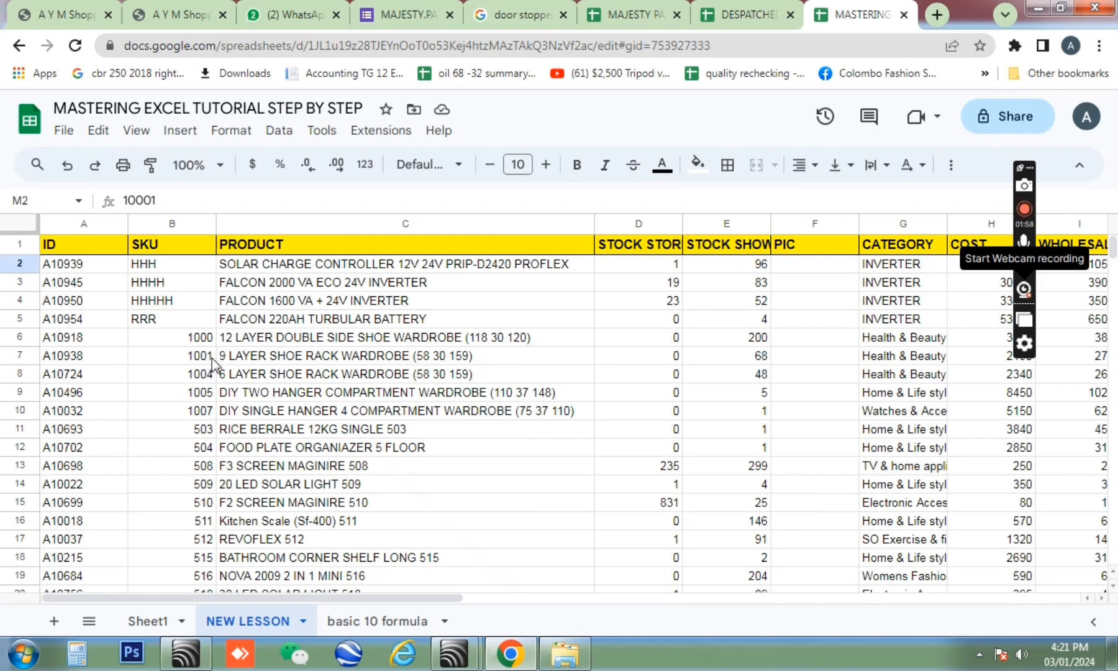
pyautogui.scroll(-2, 275, 372)
pyautogui.scroll(-3, 276, 372)
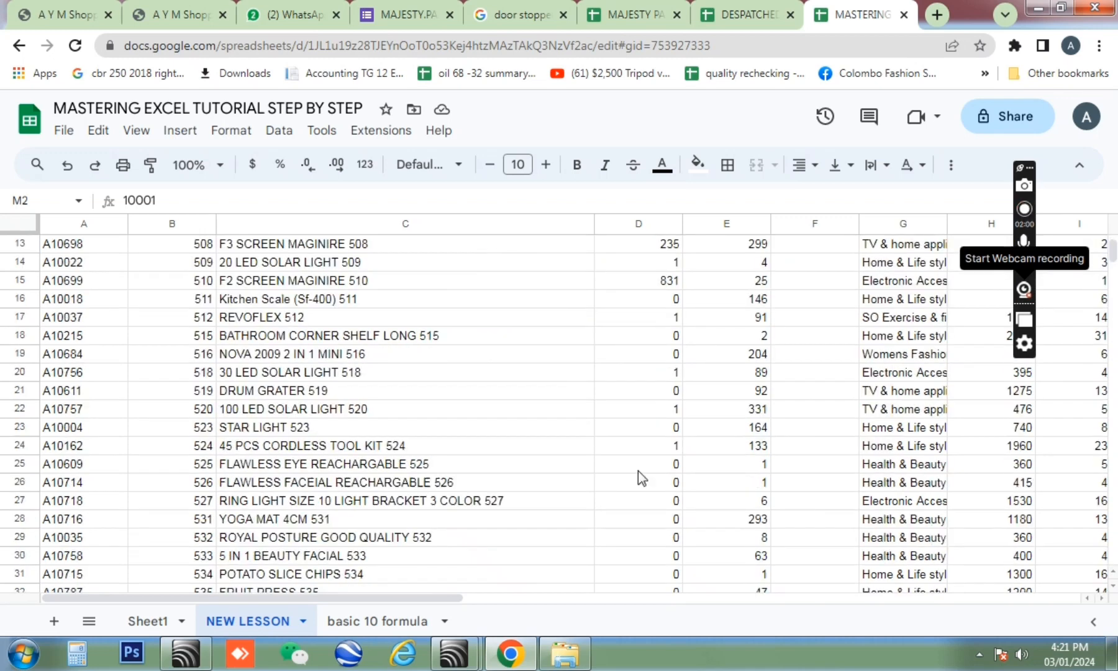
pyautogui.scroll(5, 641, 473)
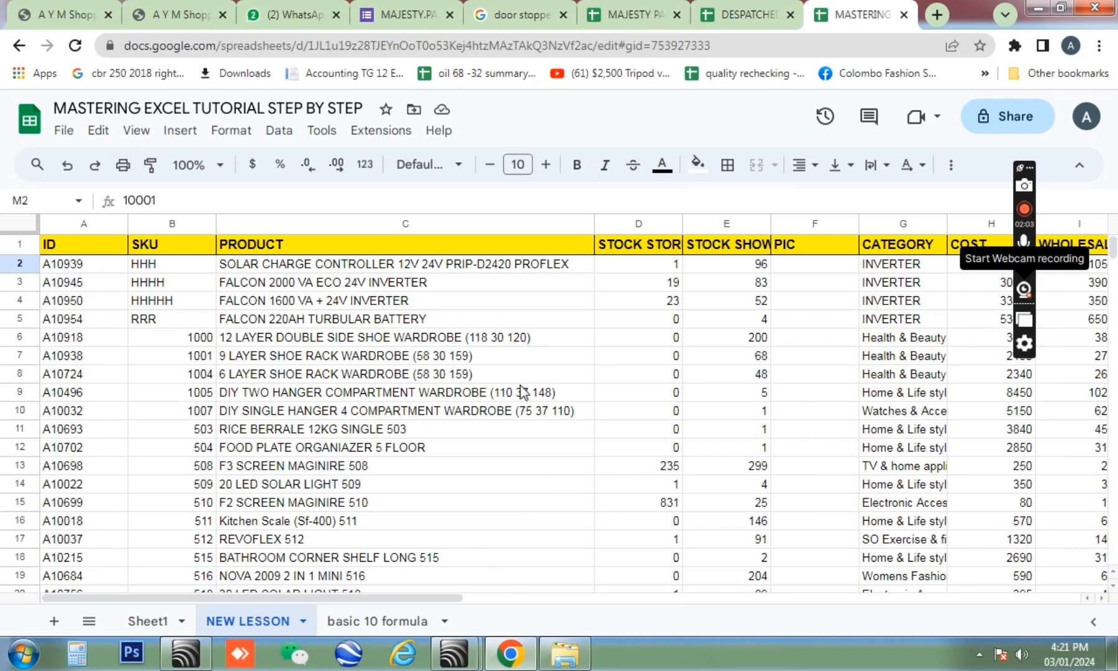
pyautogui.hotkey('ctrl', 'f')
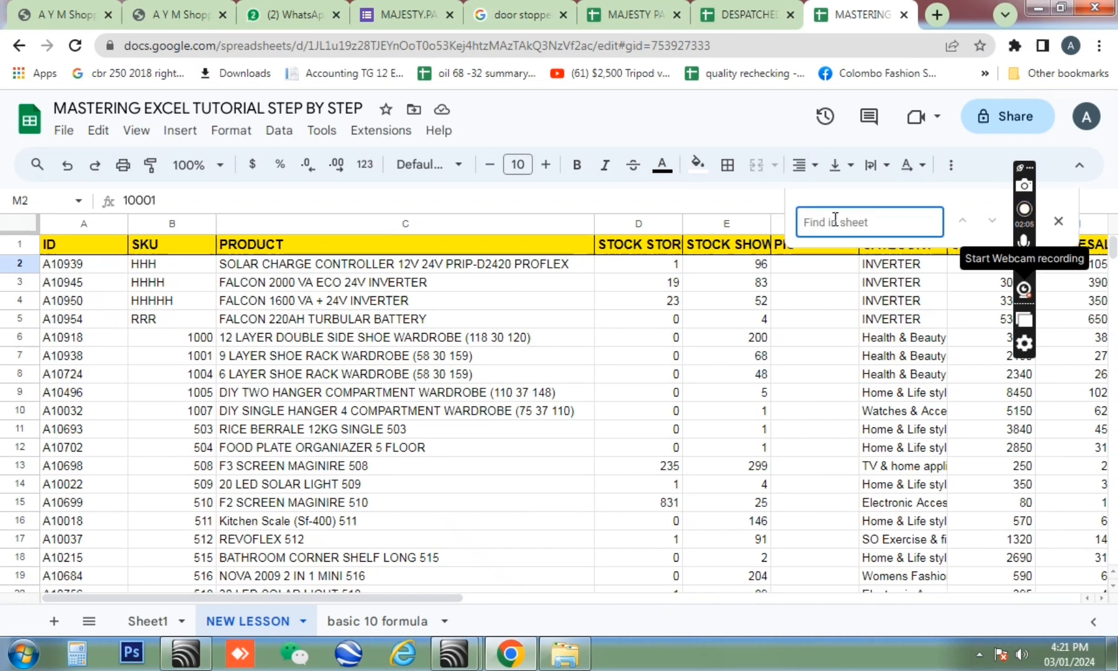
pyautogui.write('10001')
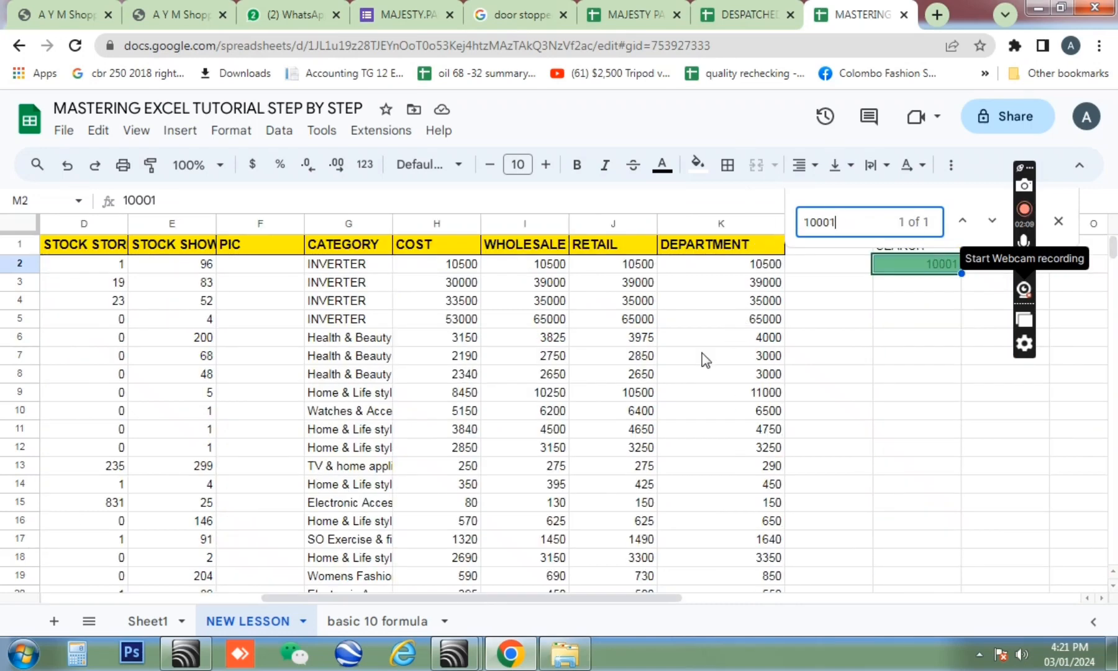
pyautogui.hscroll(5, 704, 361)
pyautogui.hscroll(-2, 741, 388)
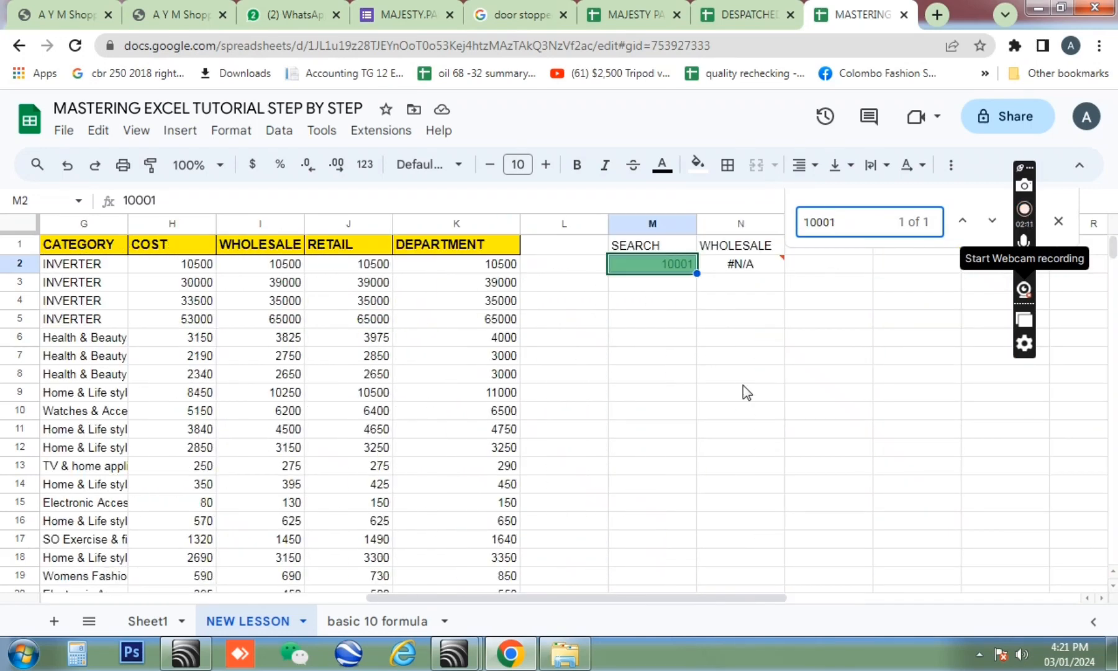
pyautogui.click(680, 270)
pyautogui.click(1058, 223)
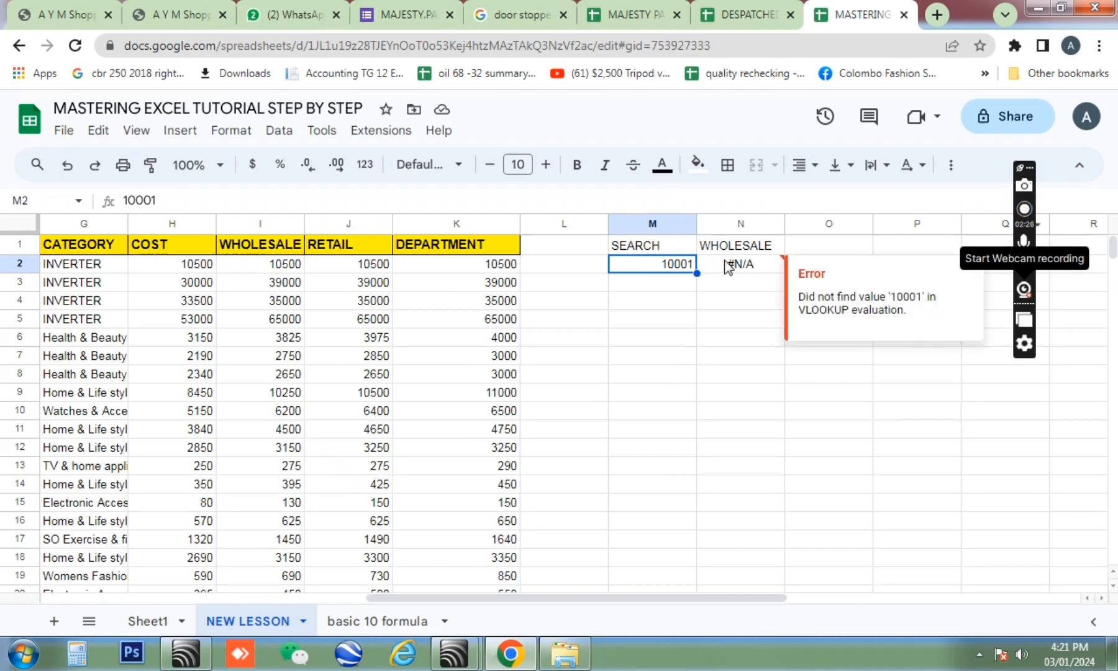
pyautogui.click(758, 265)
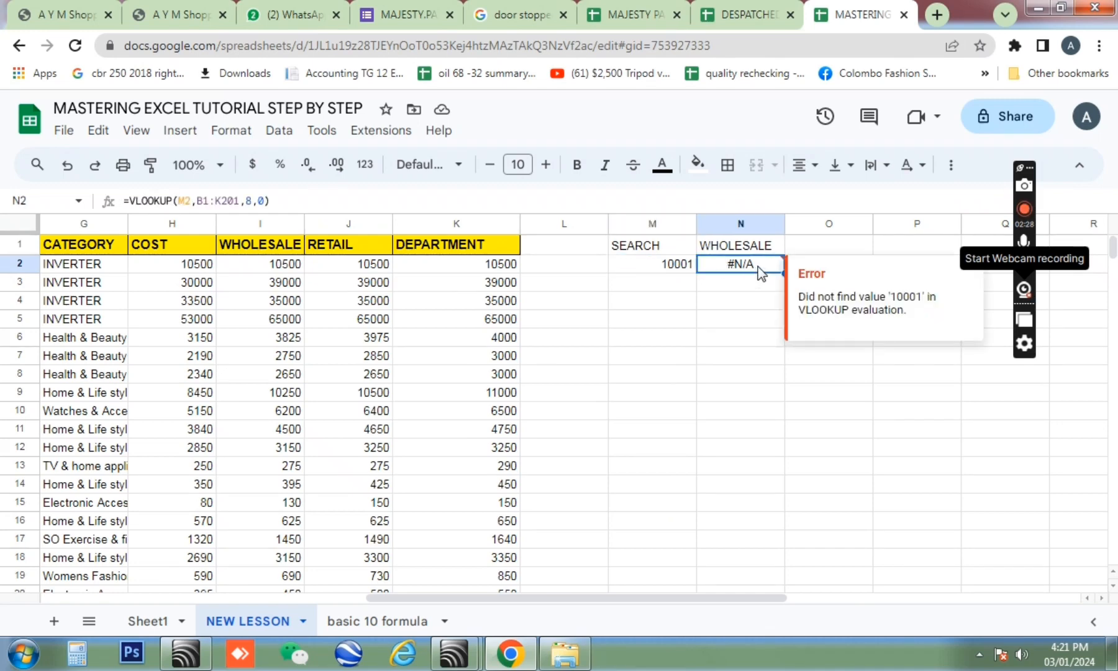
# Step: Replace the search value in M2 with the text SKU RRR from the product table
pyautogui.click(662, 261)
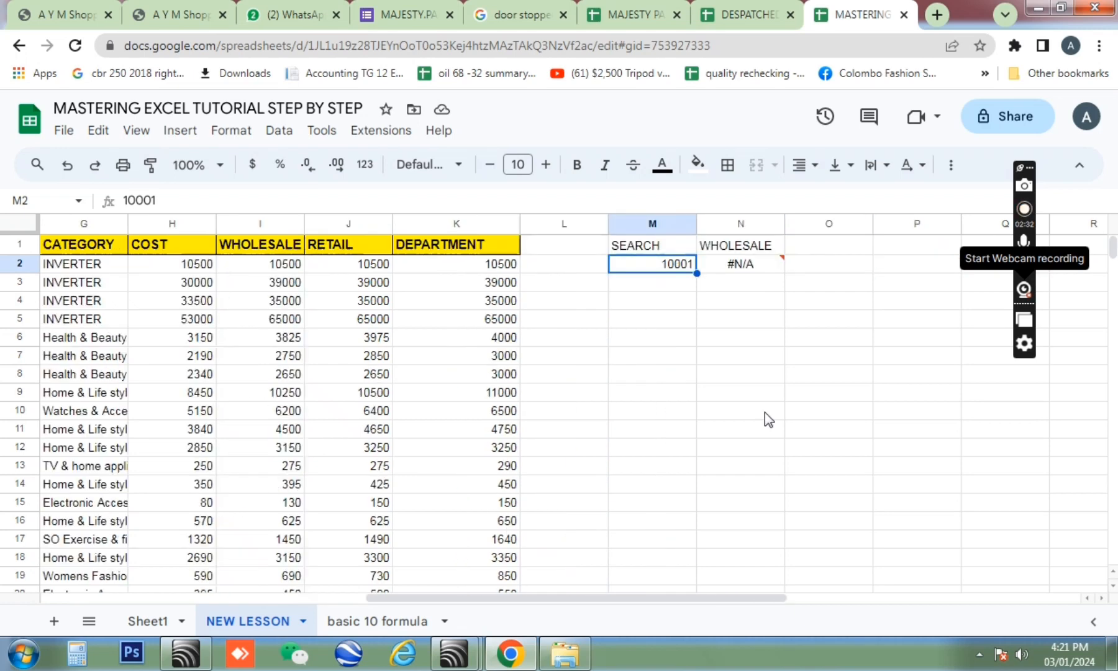
pyautogui.hscroll(5, 764, 411)
pyautogui.hscroll(-15, 764, 411)
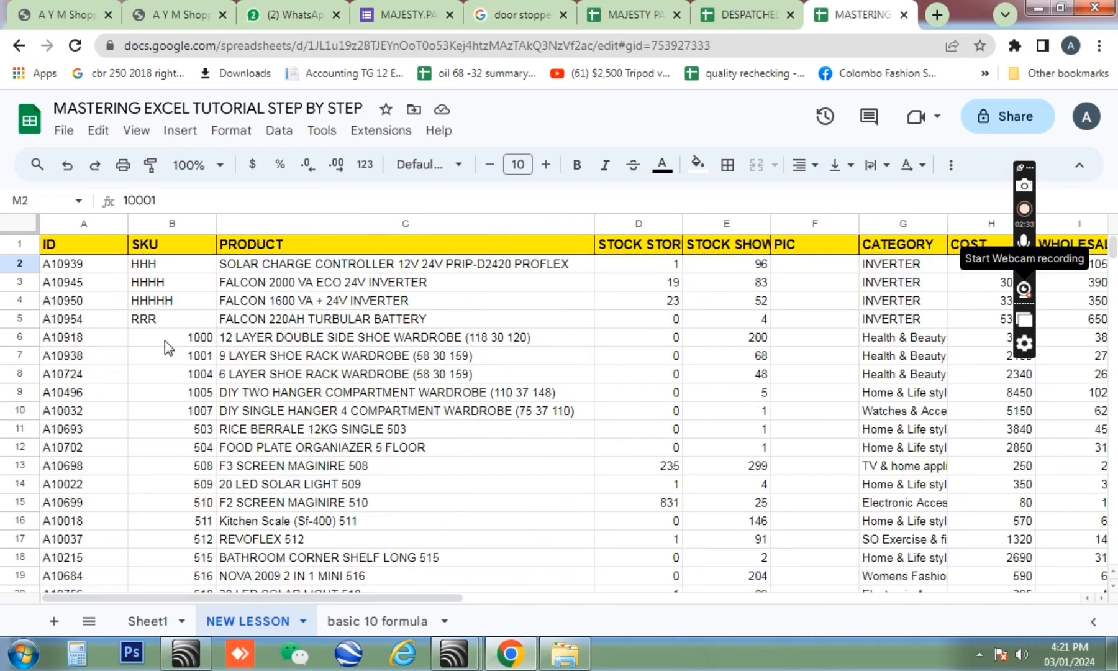
pyautogui.hscroll(7, 164, 325)
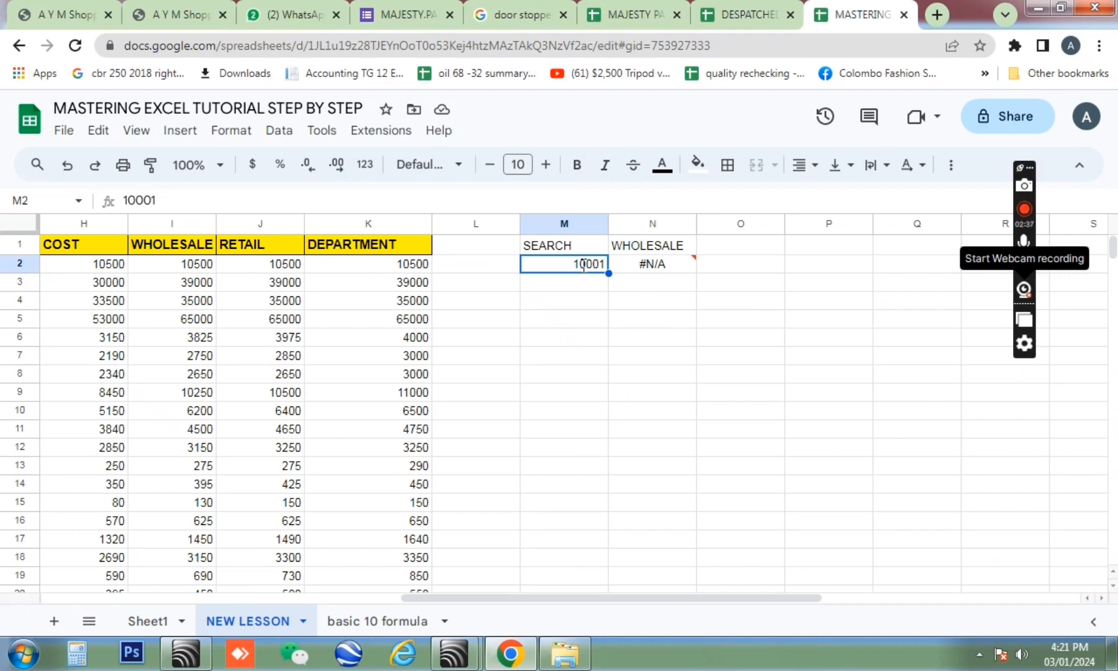
pyautogui.write('RRR')
pyautogui.press('Return')
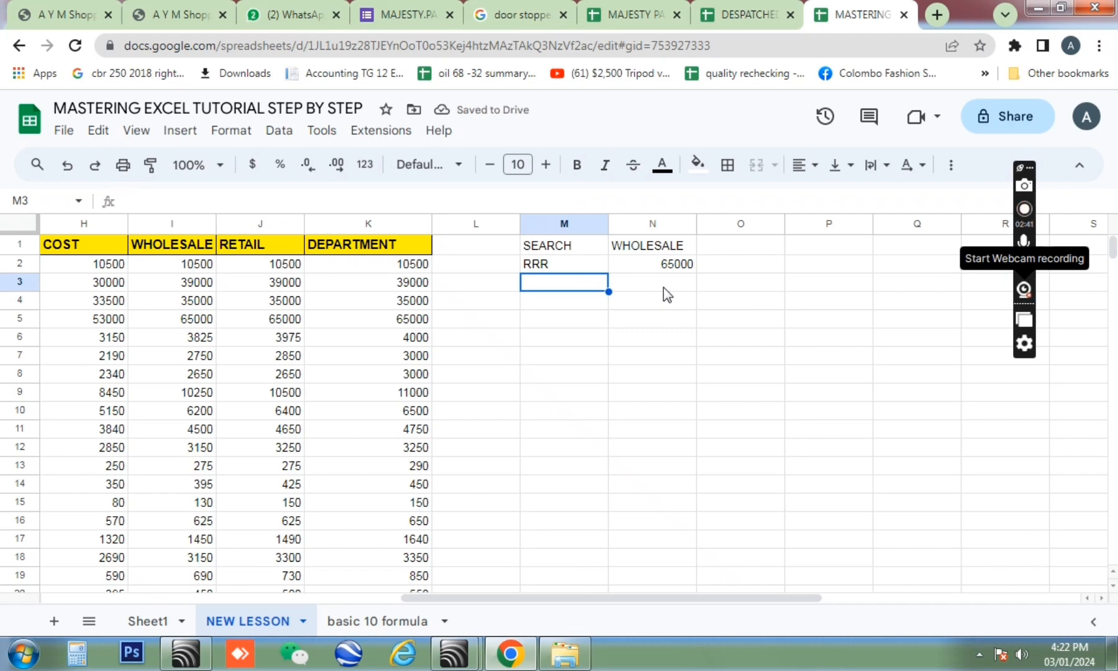
# Step: Compare the wholesale price in the table row of SKU RRR with the lookup result for the search value
pyautogui.hscroll(-5, 582, 438)
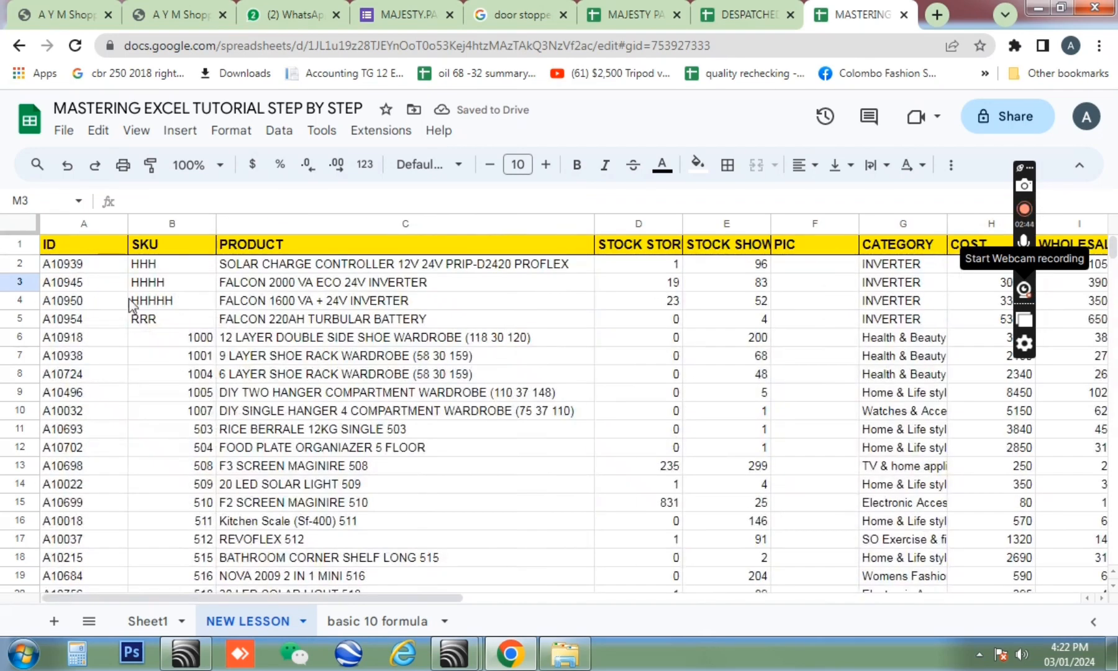
pyautogui.click(148, 323)
pyautogui.press('Right')
pyautogui.press('Right')
pyautogui.press('Right')
pyautogui.press('Right')
pyautogui.press('Right')
pyautogui.press('Right')
pyautogui.press('Right')
pyautogui.press('Right')
pyautogui.press('Right')
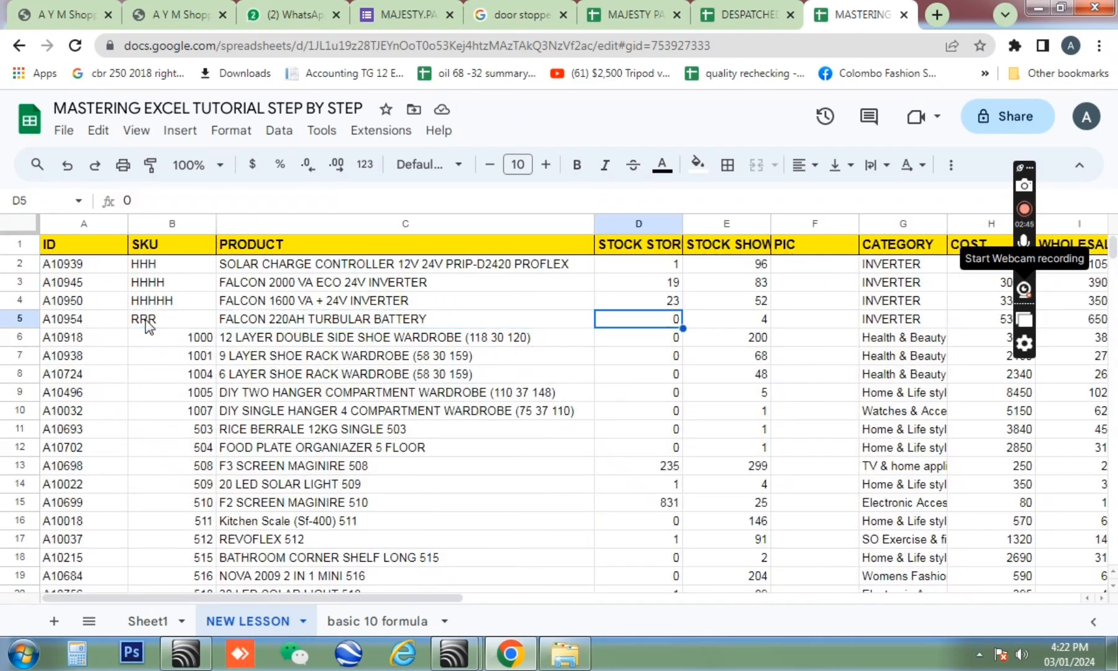
pyautogui.press('Left')
pyautogui.press('Left')
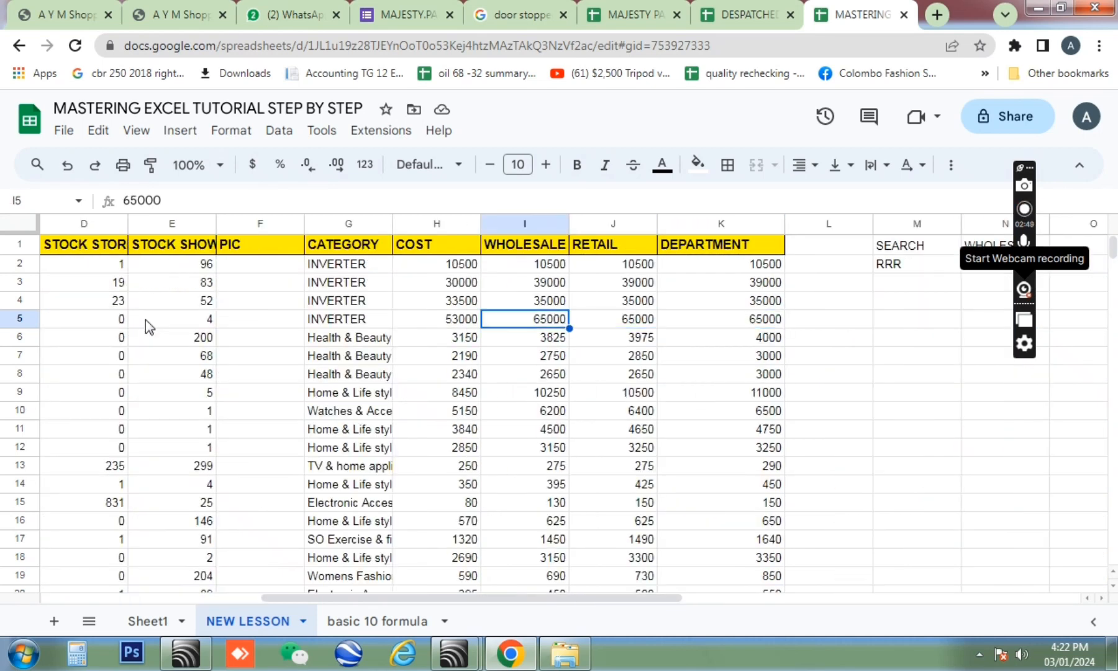
pyautogui.press('Right')
pyautogui.press('Right')
pyautogui.press('Right')
pyautogui.press('Right')
pyautogui.press('Up')
pyautogui.press('Right')
pyautogui.press('Up')
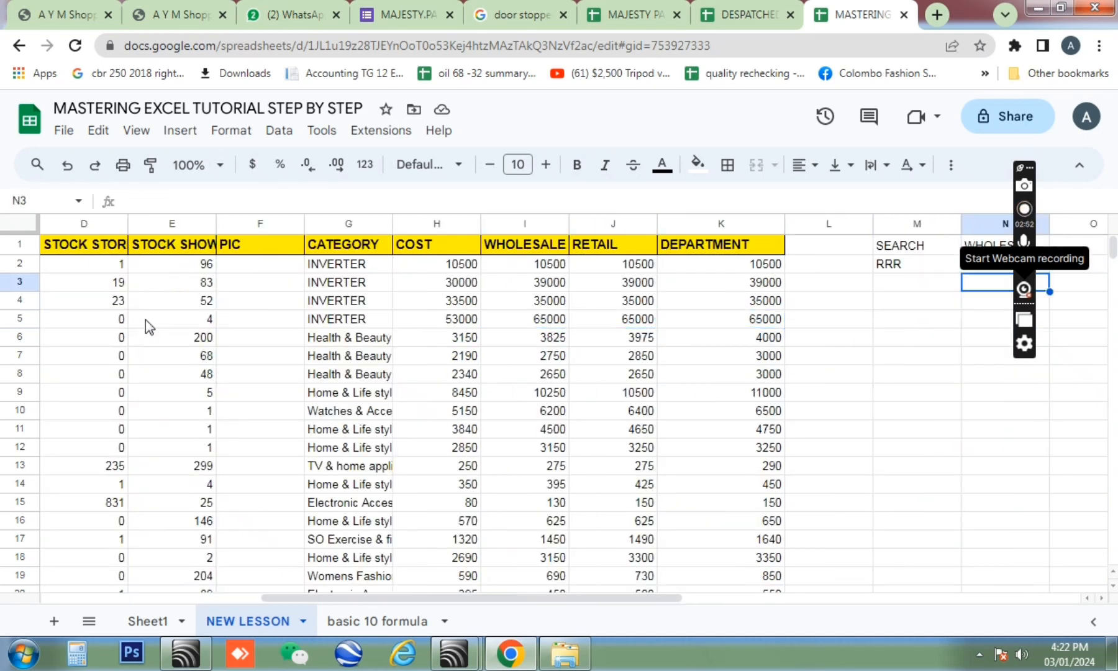
# Step: Inspect the VLOOKUP formula in N2 and the wholesale price it returns for the search value RRR
pyautogui.press('Up')
pyautogui.press('Left')
pyautogui.press('Up')
pyautogui.press('Right')
pyautogui.press('Down')
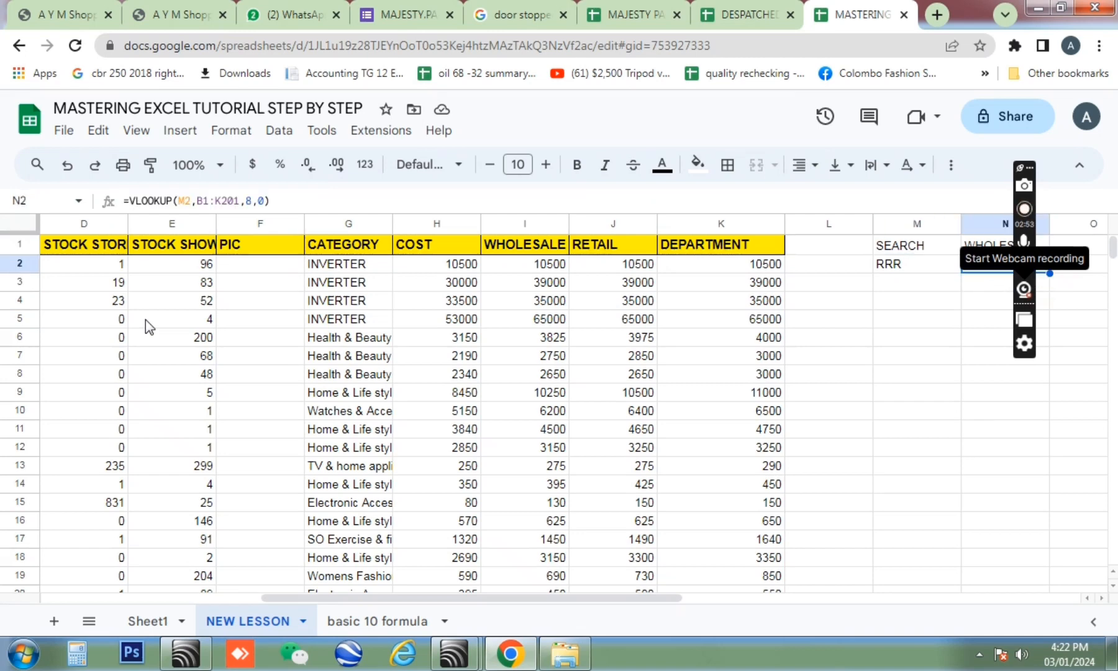
pyautogui.press('Left')
pyautogui.press('Right')
pyautogui.press('Right')
pyautogui.press('Right')
pyautogui.press('Left')
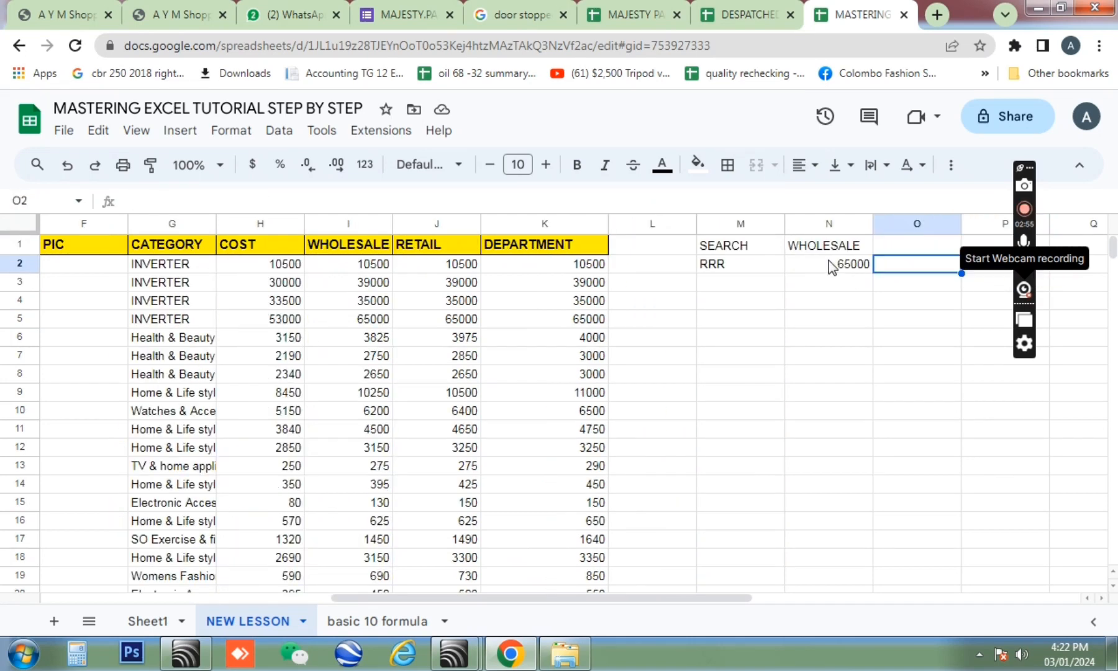
# Step: Replace the result header in N1 with RETAIL
pyautogui.click(829, 264)
pyautogui.click(835, 247)
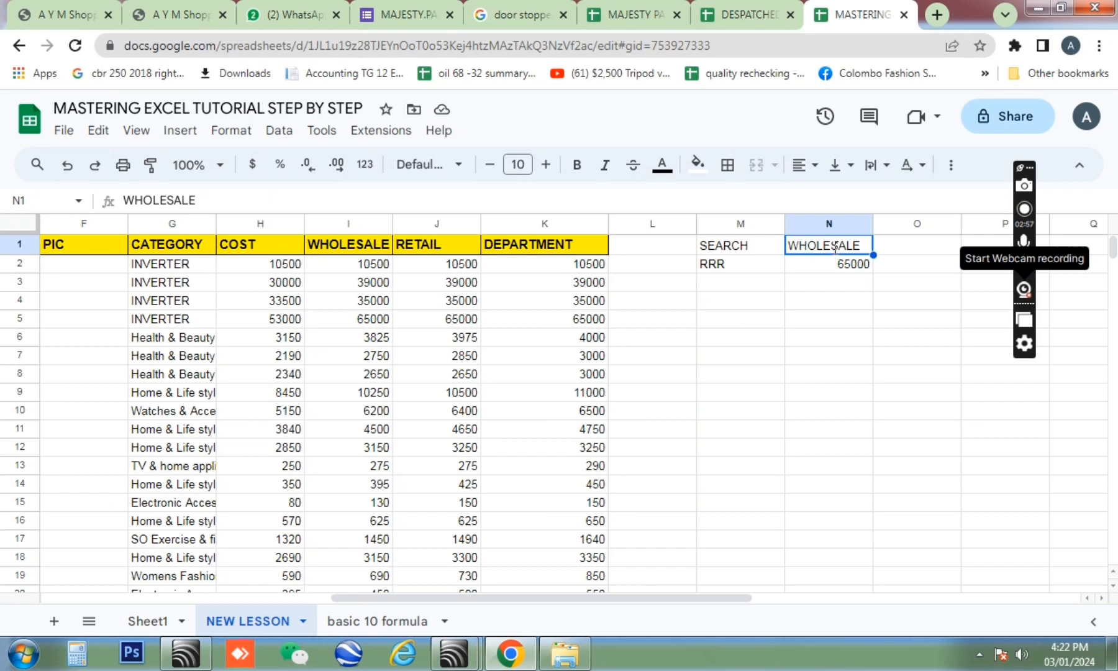
pyautogui.write('RETAIL')
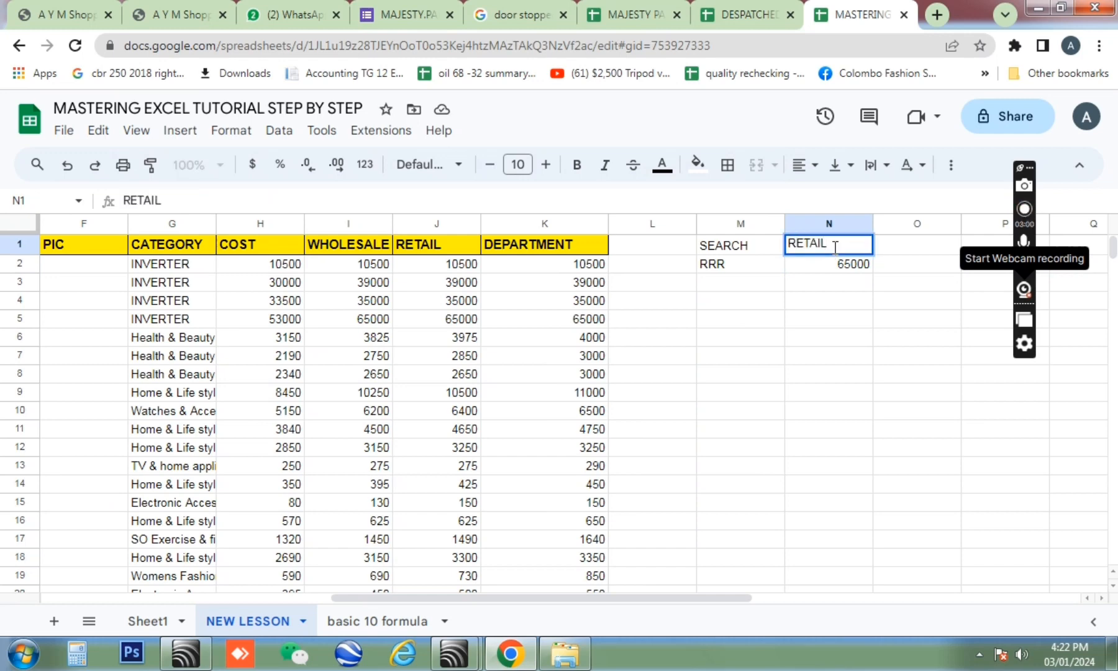
# Step: Change the column index of the VLOOKUP formula in N2 to 9
pyautogui.click(849, 272)
pyautogui.doubleClick(849, 272)
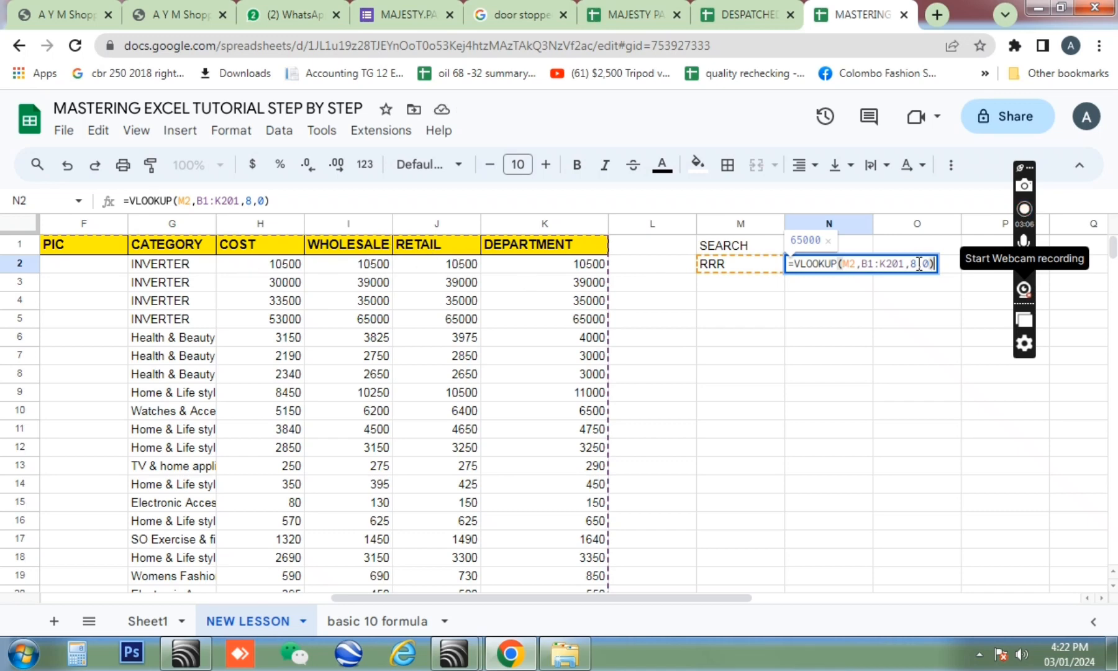
pyautogui.press('BackSpace')
pyautogui.write('9')
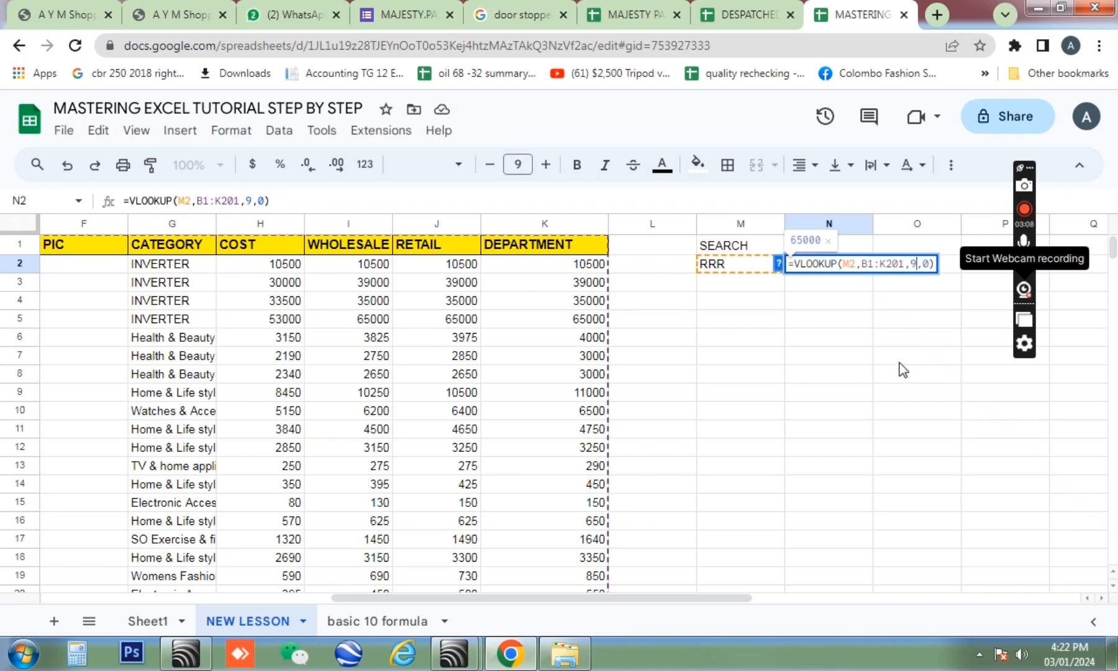
pyautogui.press('Return')
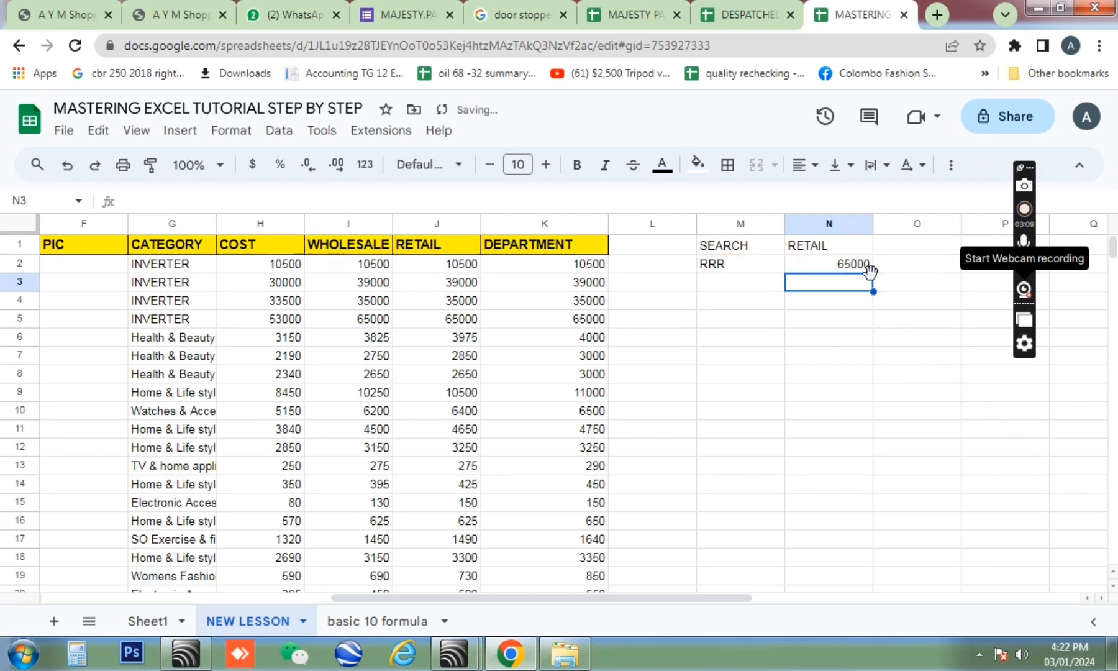
pyautogui.press('Up')
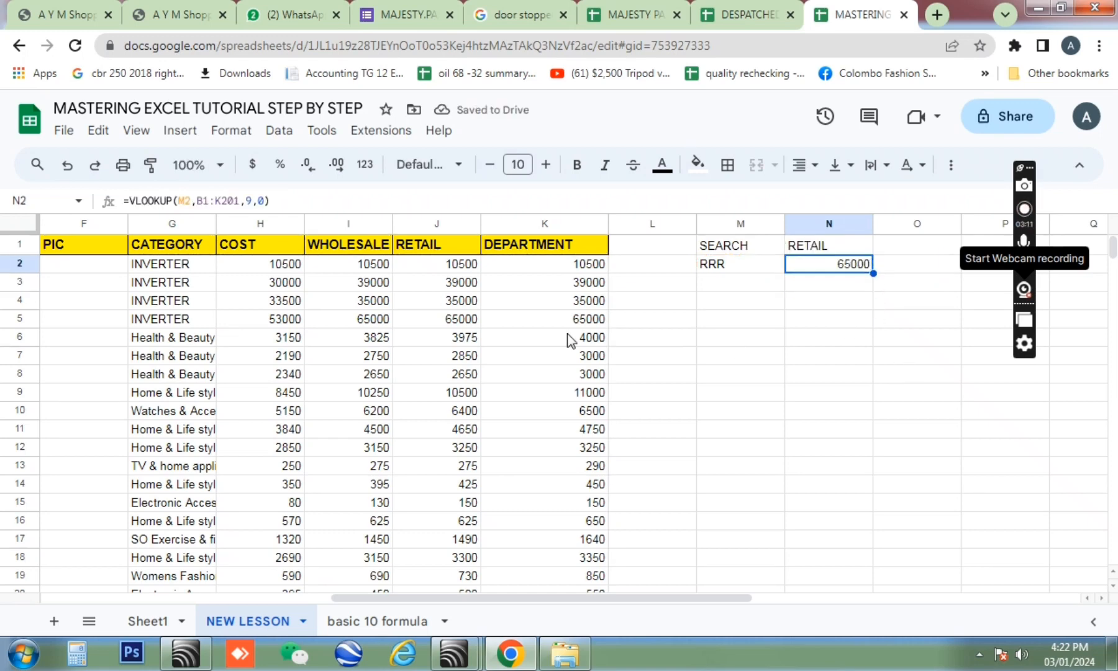
# Step: Compare the retail price in the table row of SKU RRR with the lookup result
pyautogui.click(371, 320)
pyautogui.press('Left')
pyautogui.press('Left')
pyautogui.press('Left')
pyautogui.press('Left')
pyautogui.press('Left')
pyautogui.press('Left')
pyautogui.press('Left')
pyautogui.press('Left')
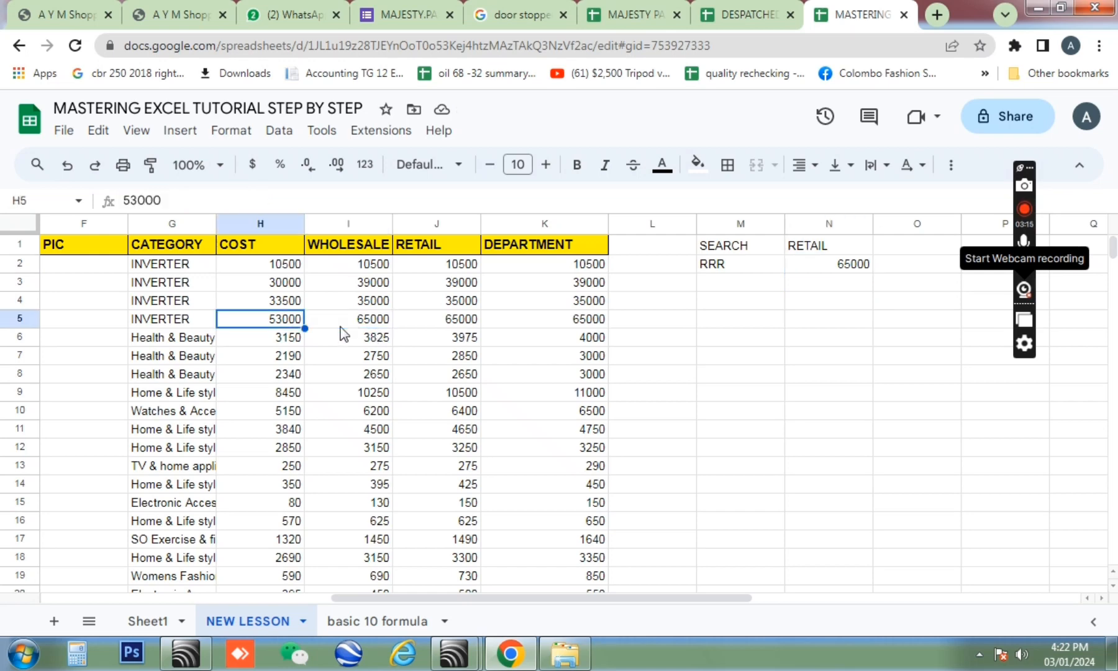
pyautogui.press('Right')
pyautogui.press('Right')
pyautogui.press('Right')
pyautogui.press('Right')
pyautogui.press('Right')
pyautogui.press('Right')
pyautogui.press('Right')
pyautogui.press('Right')
pyautogui.press('Right')
pyautogui.press('Right')
pyautogui.press('Right')
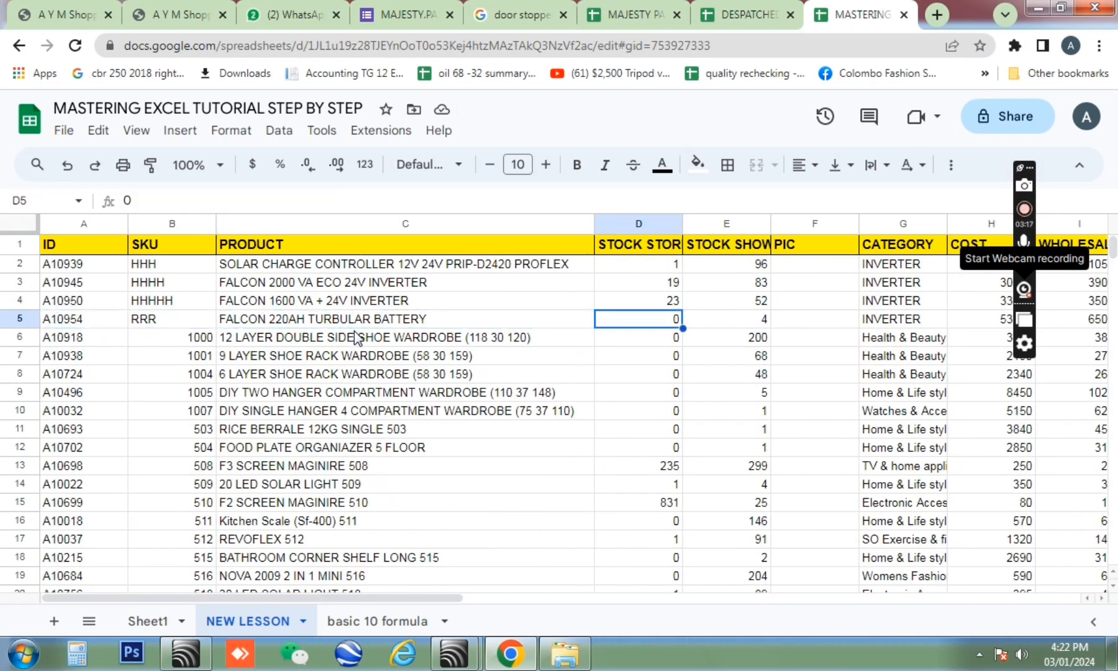
pyautogui.press('Left')
pyautogui.press('Left')
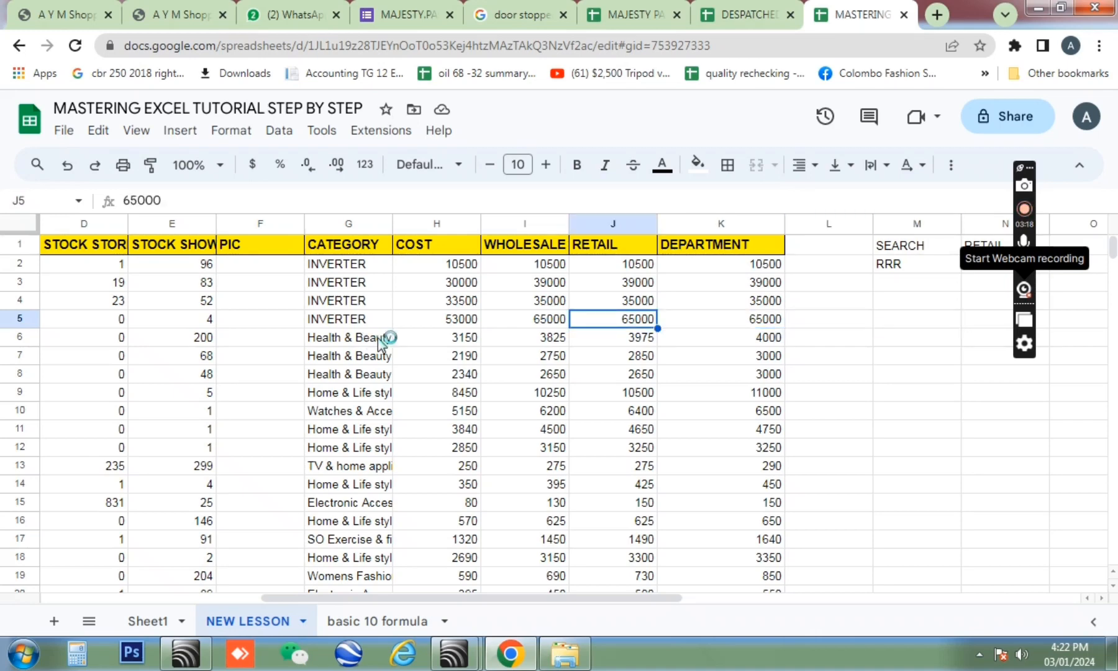
pyautogui.press('Right')
pyautogui.press('Right')
pyautogui.press('Right')
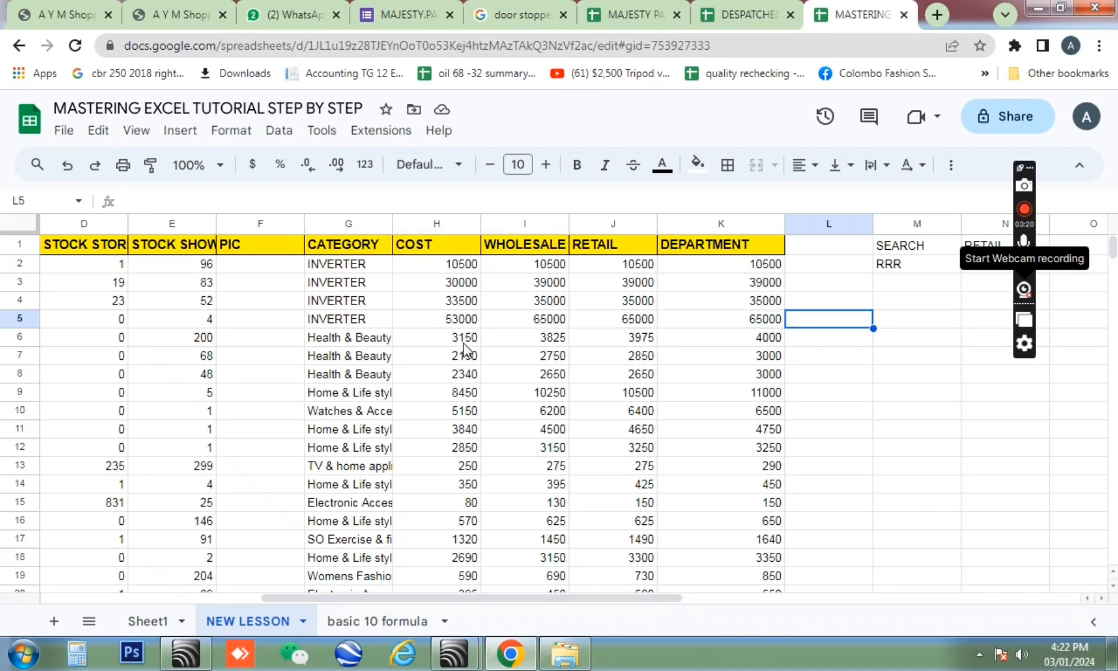
pyautogui.press('Left')
pyautogui.press('Left')
pyautogui.press('Left')
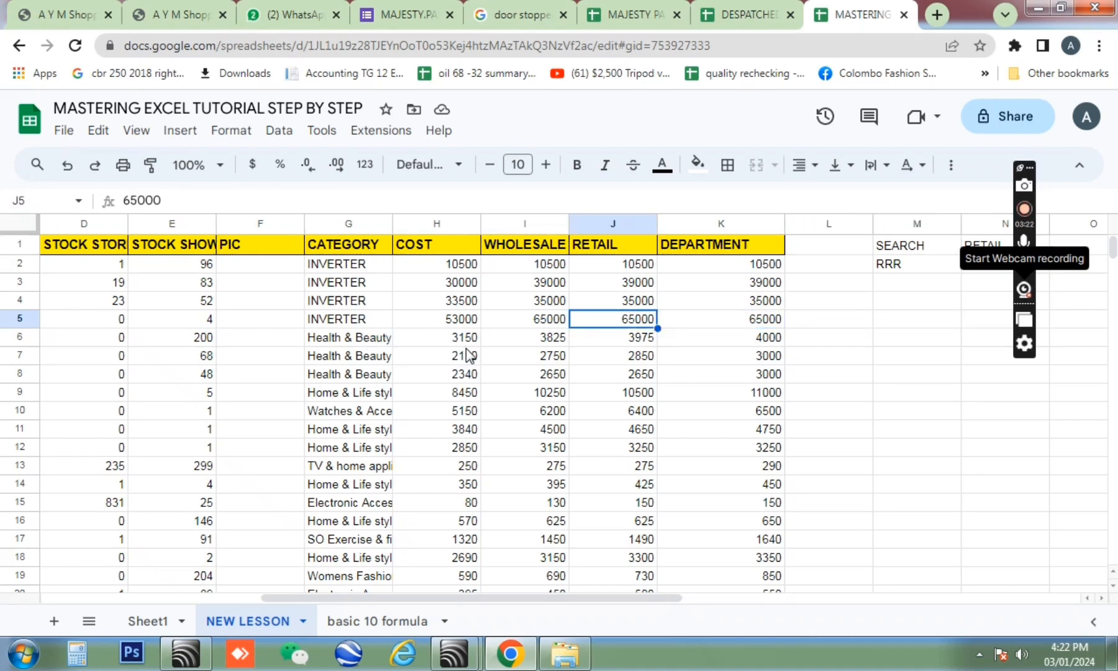
# Step: Replace the search value in M2 with 1000
pyautogui.press('Right')
pyautogui.press('Right')
pyautogui.press('Right')
pyautogui.press('Right')
pyautogui.press('Right')
pyautogui.press('Right')
pyautogui.press('Right')
pyautogui.press('Right')
pyautogui.press('Right')
pyautogui.press('Up')
pyautogui.press('Left')
pyautogui.press('Left')
pyautogui.press('Left')
pyautogui.press('Left')
pyautogui.press('Left')
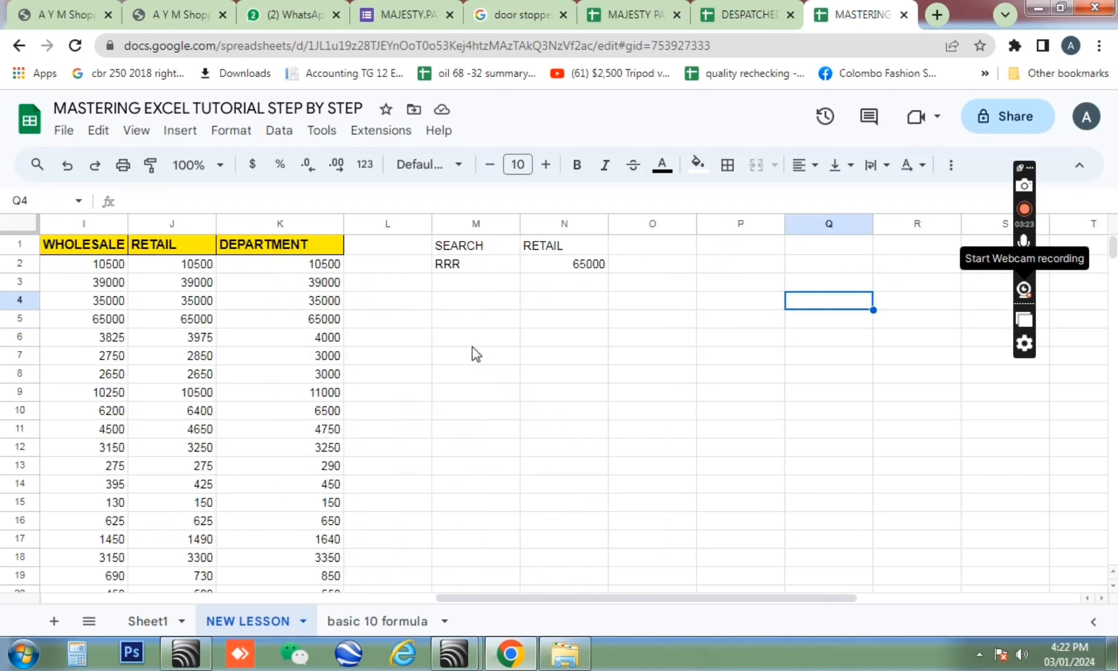
pyautogui.press('Up')
pyautogui.press('Up')
pyautogui.press('Up')
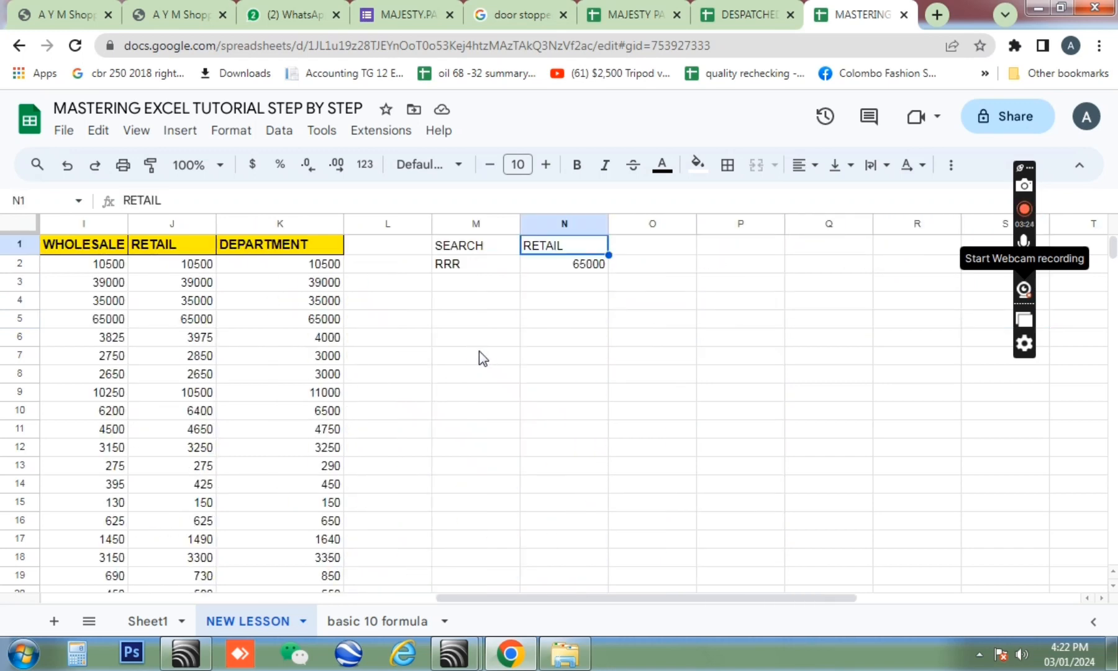
pyautogui.press('Down')
pyautogui.press('Left')
pyautogui.write('1000')
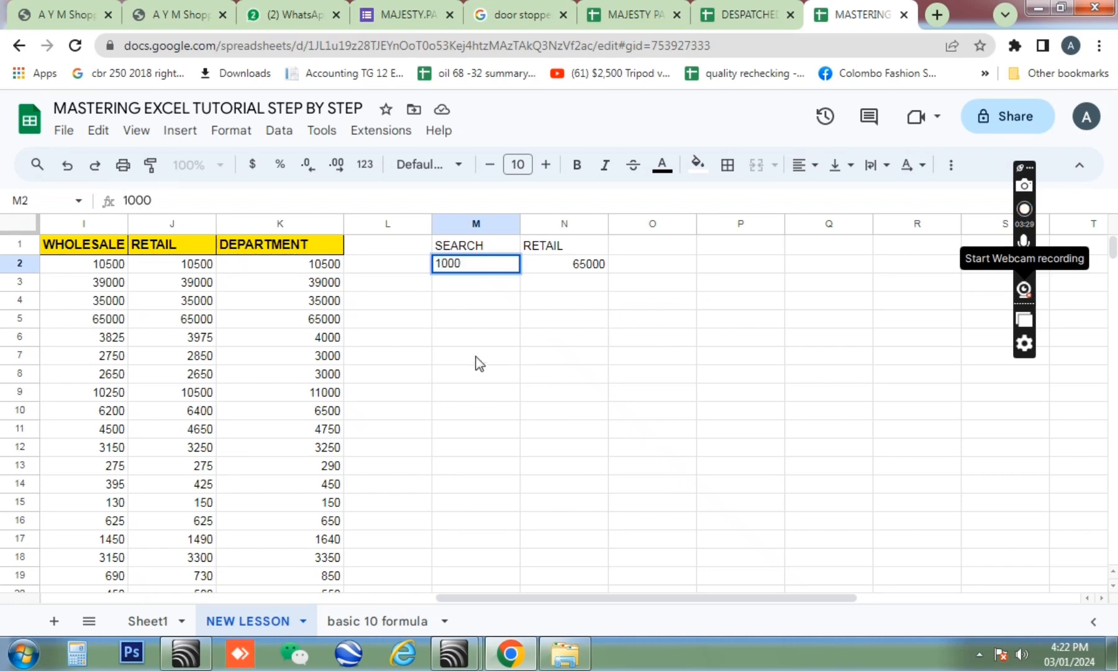
pyautogui.press('Return')
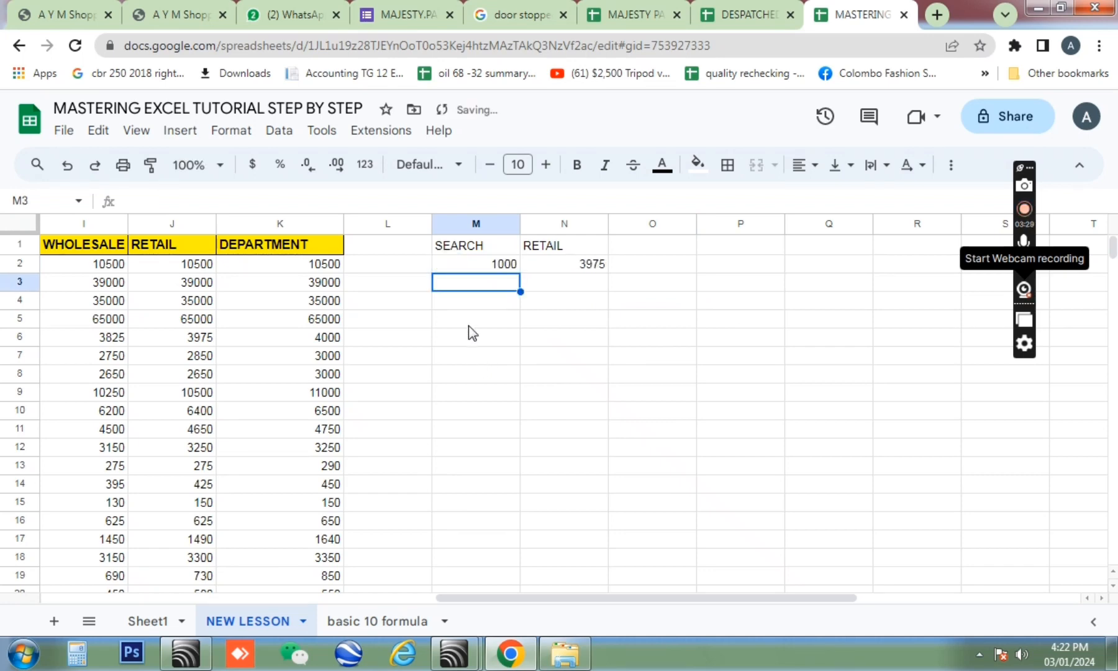
# Step: Compare the retail price in row 6 with the lookup result and check that row's SKU and product
pyautogui.press('Left')
pyautogui.press('Left')
pyautogui.press('Left')
pyautogui.press('Left')
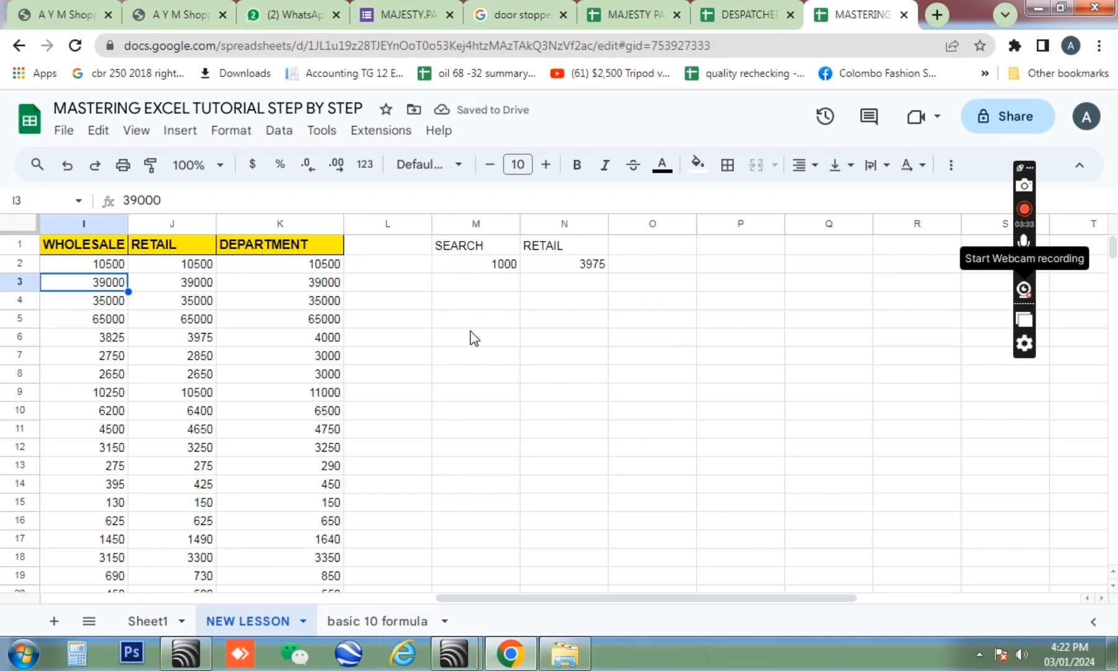
pyautogui.press('Down')
pyautogui.press('Down')
pyautogui.press('Down')
pyautogui.press('Right')
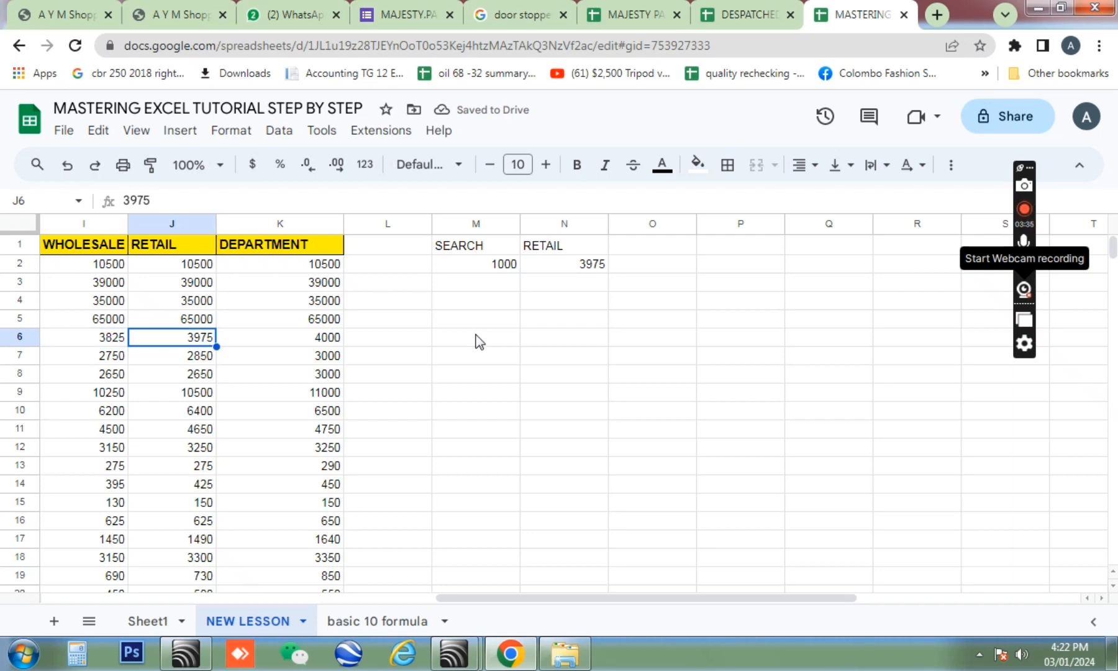
pyautogui.press('Left')
pyautogui.press('Left')
pyautogui.press('Left')
pyautogui.press('Left')
pyautogui.press('Left')
pyautogui.press('Left')
pyautogui.press('Left')
pyautogui.press('Left')
pyautogui.press('Left')
pyautogui.press('Right')
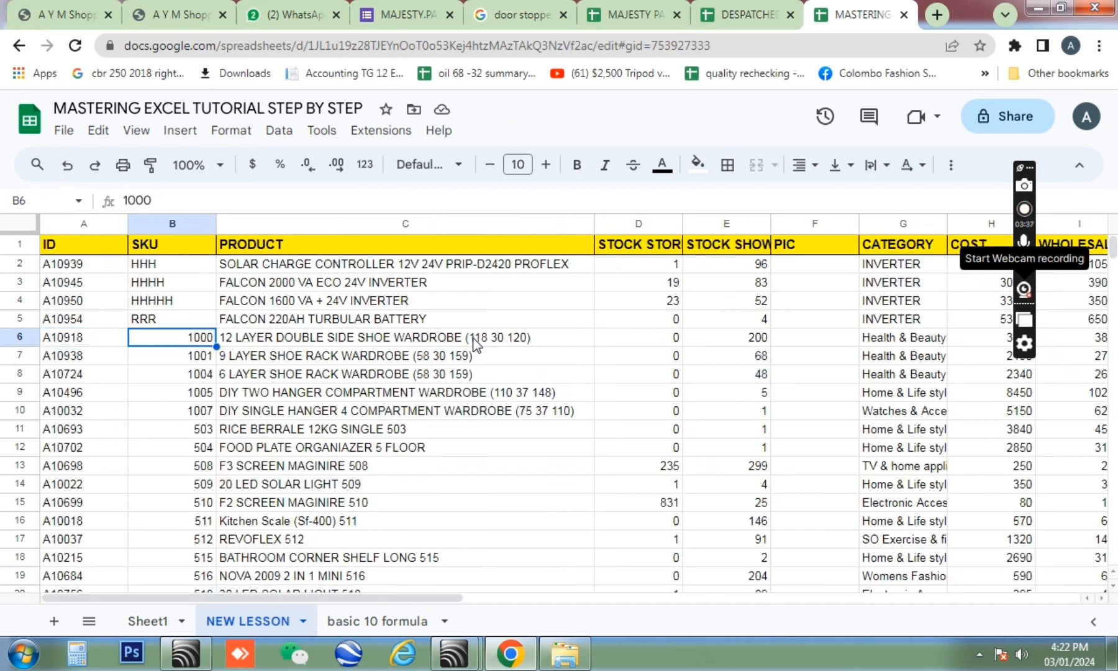
pyautogui.press('Right')
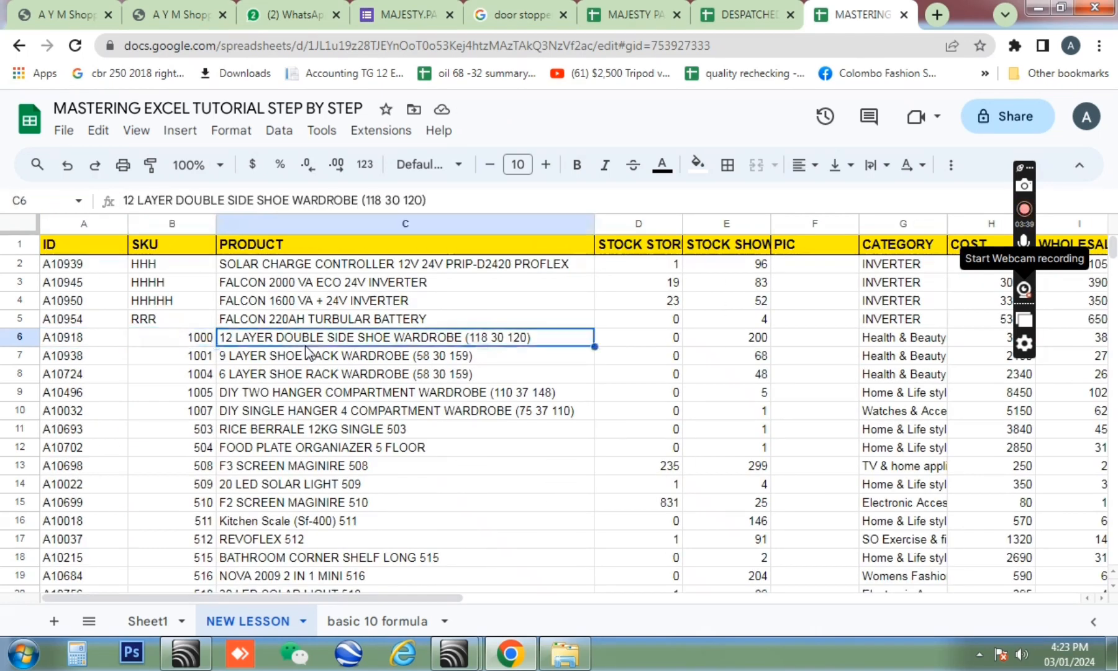
# Step: Examine the retail and department prices in the table row of SKU 1000
pyautogui.press('Right')
pyautogui.press('Right')
pyautogui.press('Right')
pyautogui.press('Right')
pyautogui.press('Right')
pyautogui.press('Right')
pyautogui.press('Right')
pyautogui.press('Right')
pyautogui.press('Right')
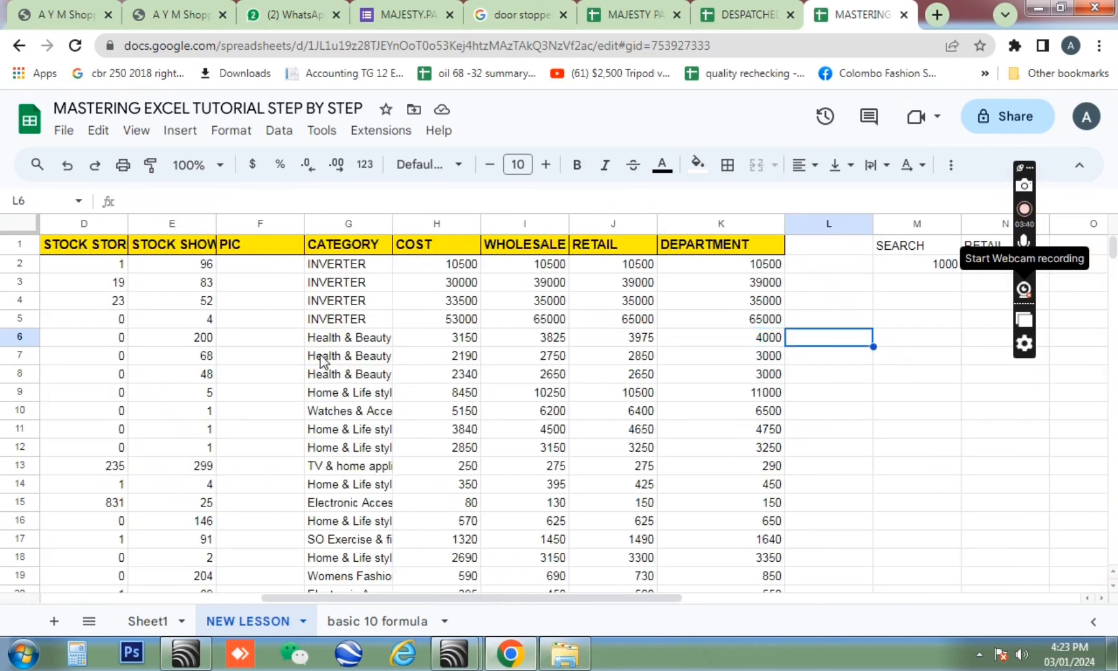
pyautogui.press('Left')
pyautogui.press('Left')
pyautogui.press('Right')
pyautogui.press('Right')
pyautogui.press('Left')
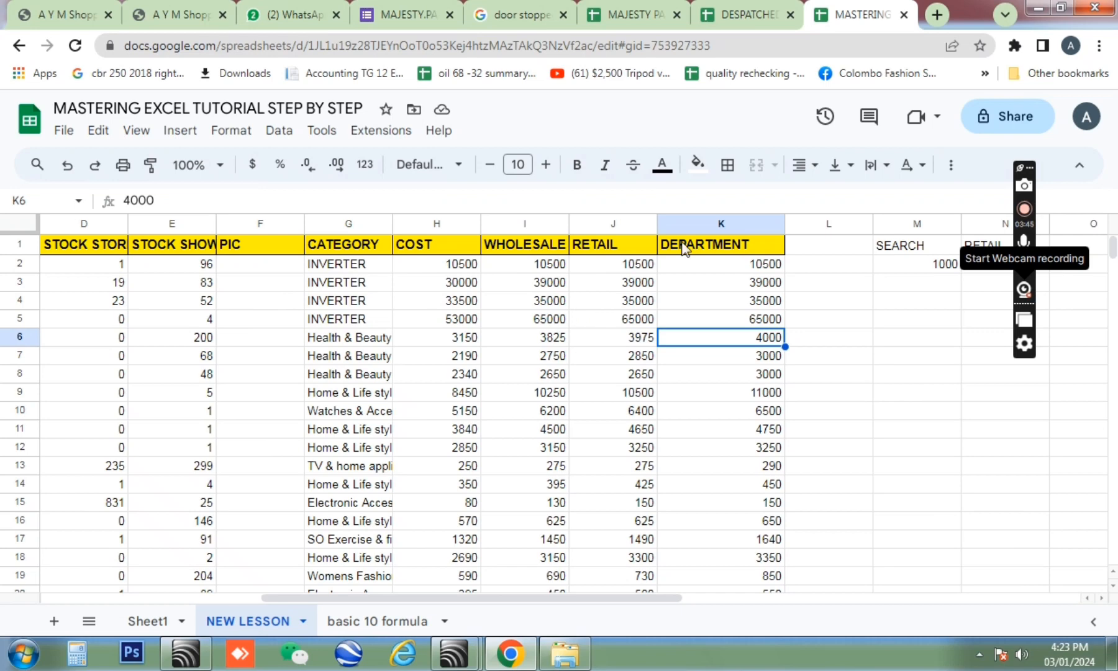
# Step: Replace the DEPARTMENT header in K1 with SALARY
pyautogui.click(684, 248)
pyautogui.write('SALARY')
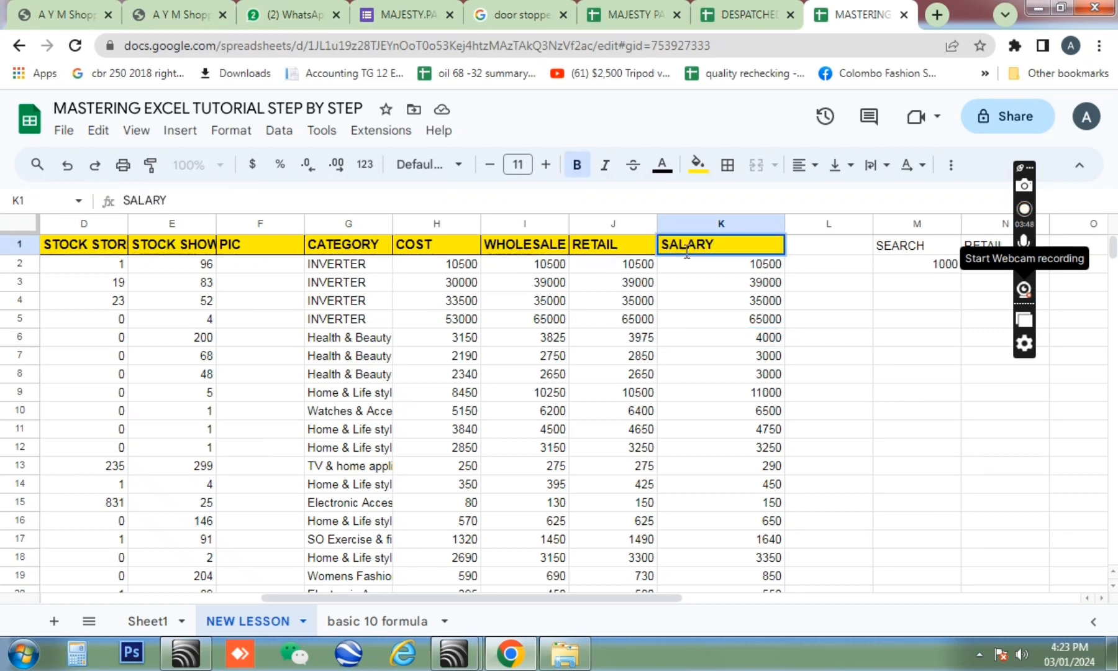
pyautogui.press('Return')
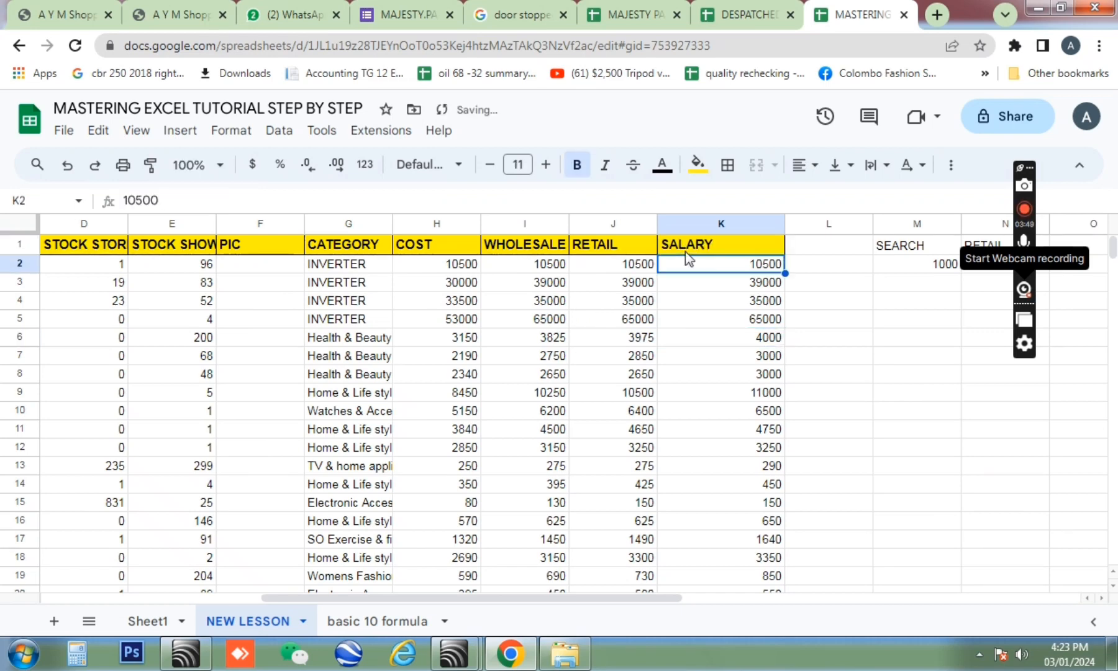
# Step: Replace the SKU header in B1 with SALES PERSON and widen column B to fit it
pyautogui.press('Up')
pyautogui.press('Left')
pyautogui.press('Left')
pyautogui.press('Left')
pyautogui.press('Left')
pyautogui.press('Left')
pyautogui.press('Left')
pyautogui.press('Left')
pyautogui.press('Left')
pyautogui.press('Left')
pyautogui.press('Left')
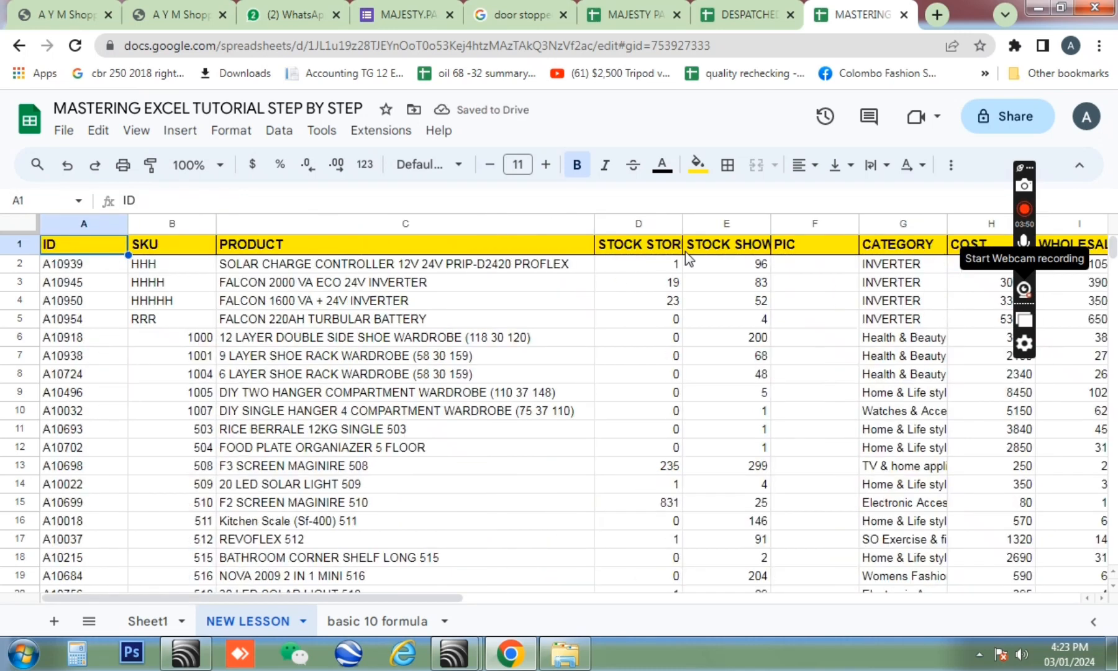
pyautogui.press('Right')
pyautogui.write('SALES')
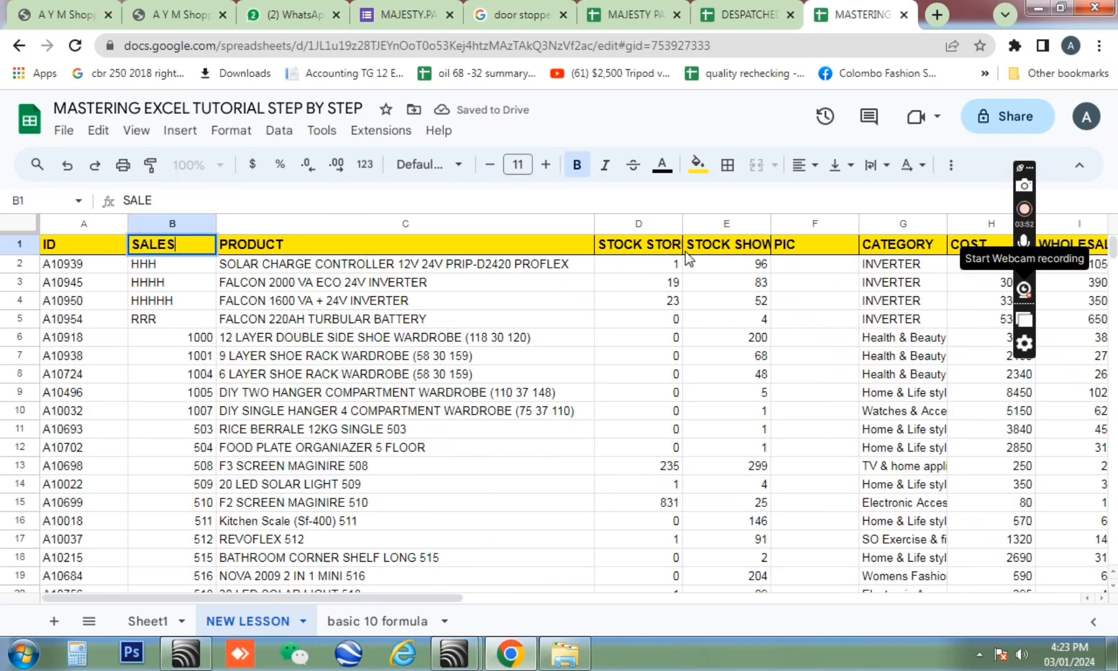
pyautogui.write(' PERSON')
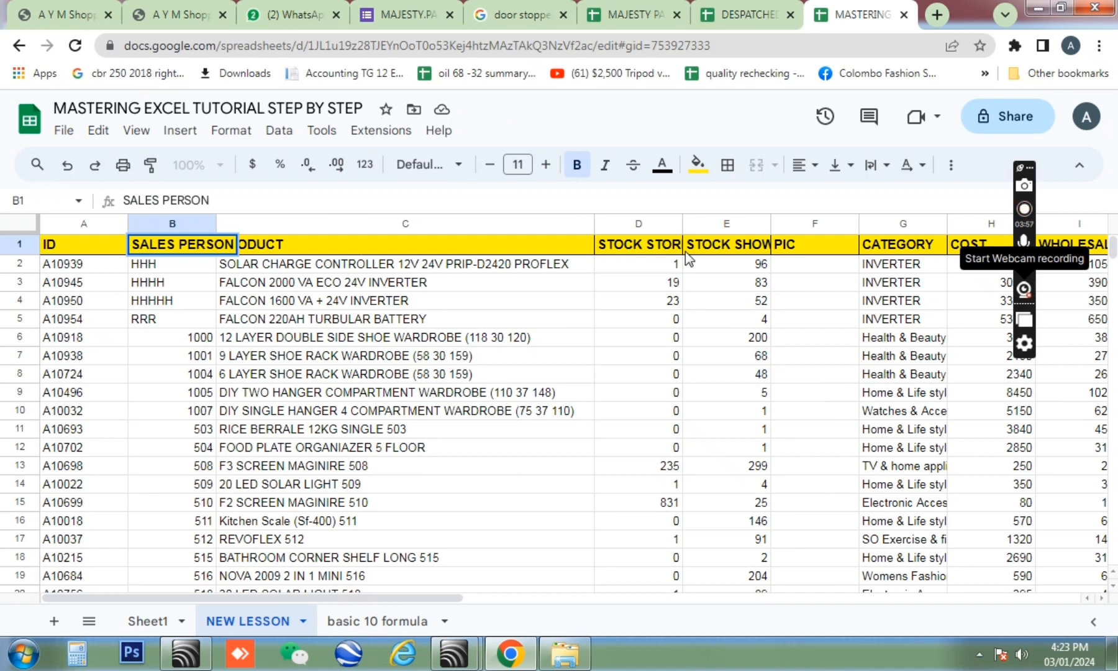
pyautogui.press('Return')
pyautogui.moveTo(215, 223); pyautogui.dragTo(264, 224)
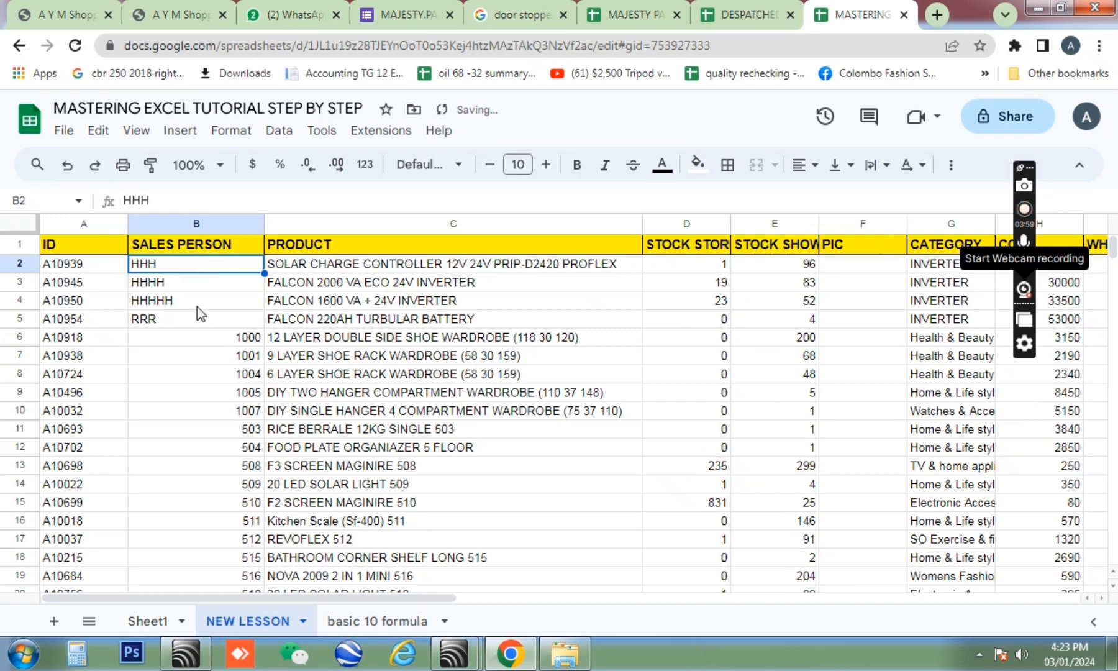
# Step: Replace the values in B6 and B7 of the SALES PERSON column with two salespeople's first names
pyautogui.click(183, 340)
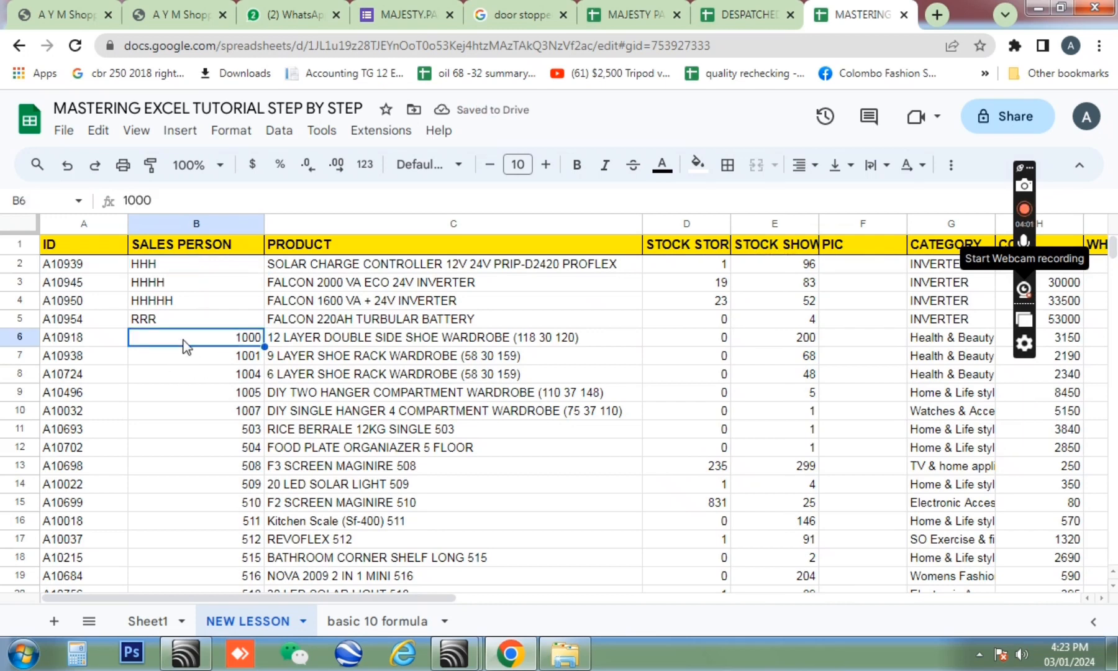
pyautogui.write('RAHEEM')
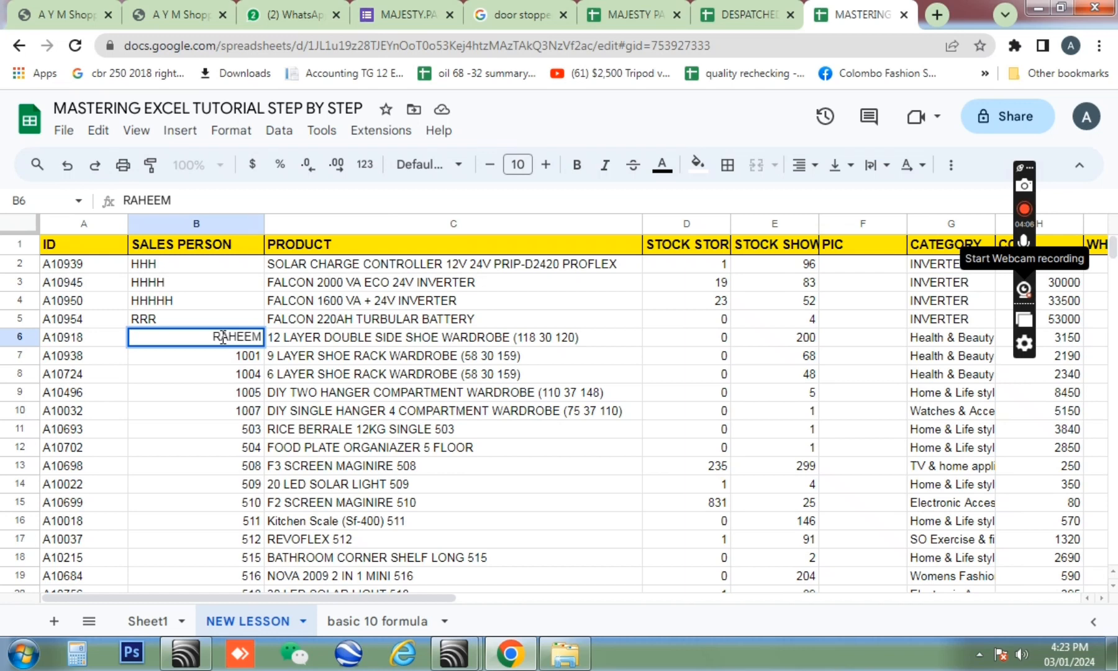
pyautogui.press('Return')
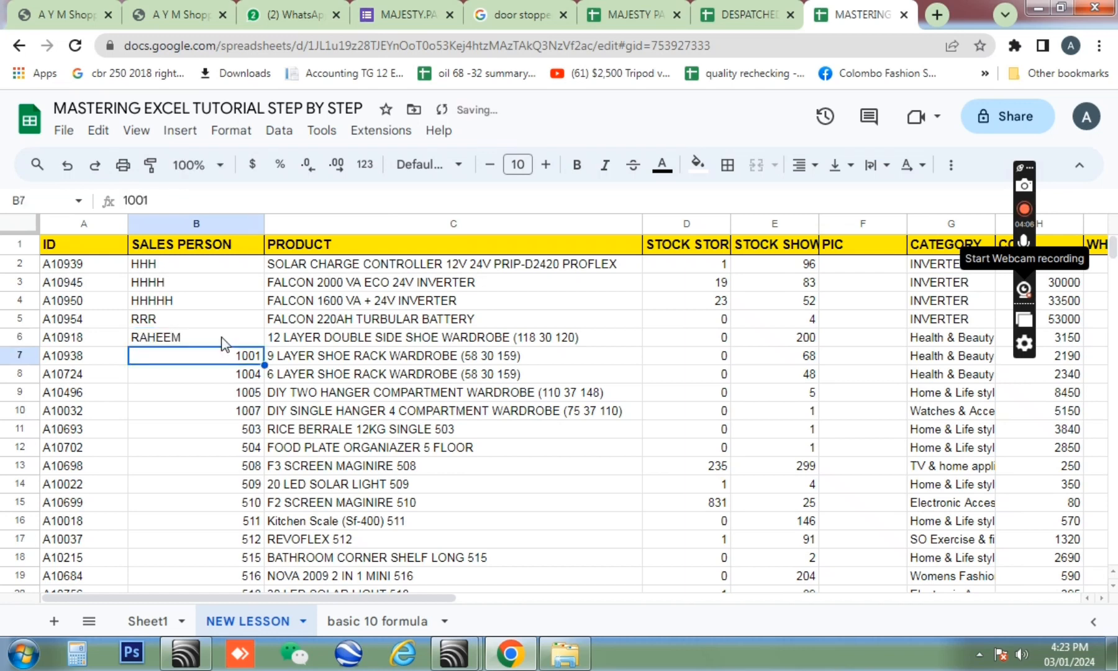
pyautogui.write('SALMAN')
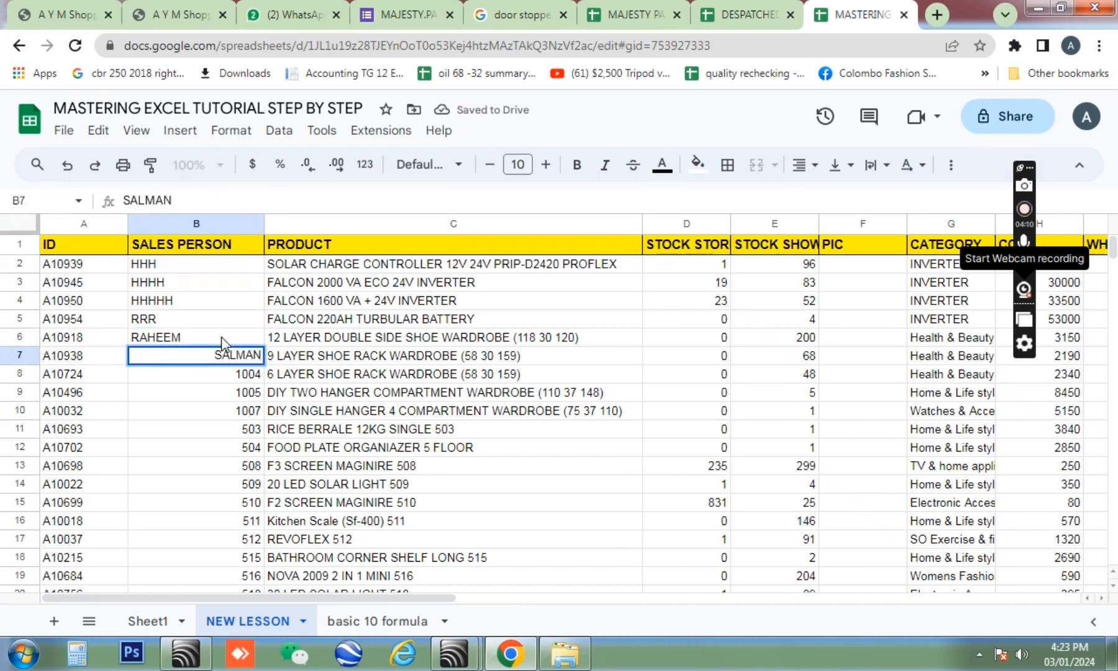
pyautogui.press('Return')
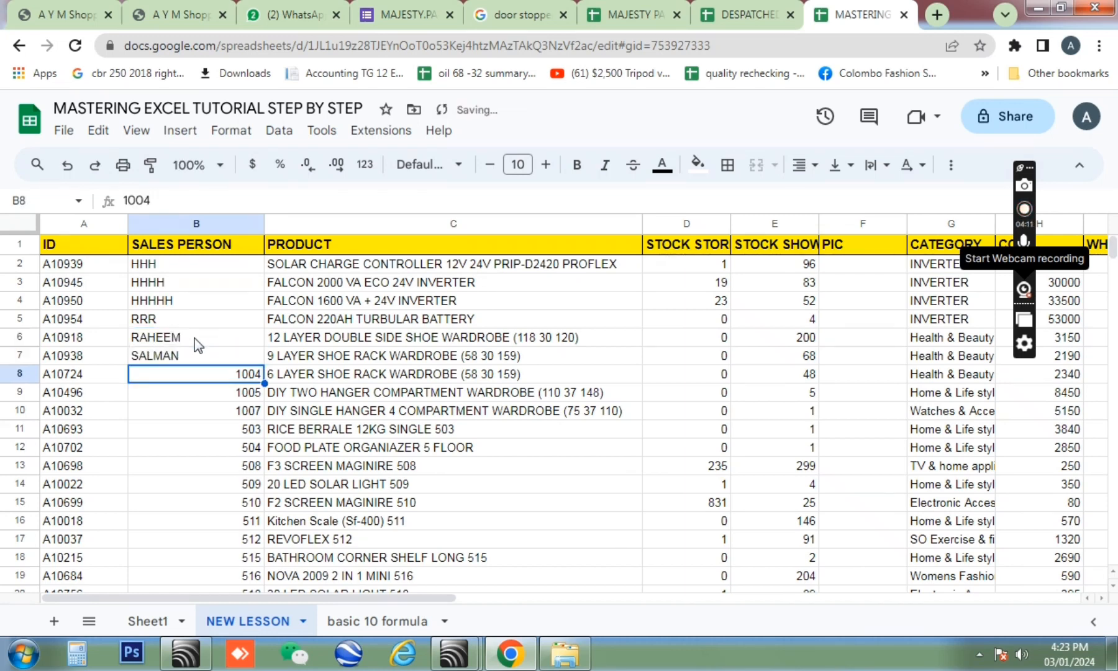
pyautogui.click(200, 338)
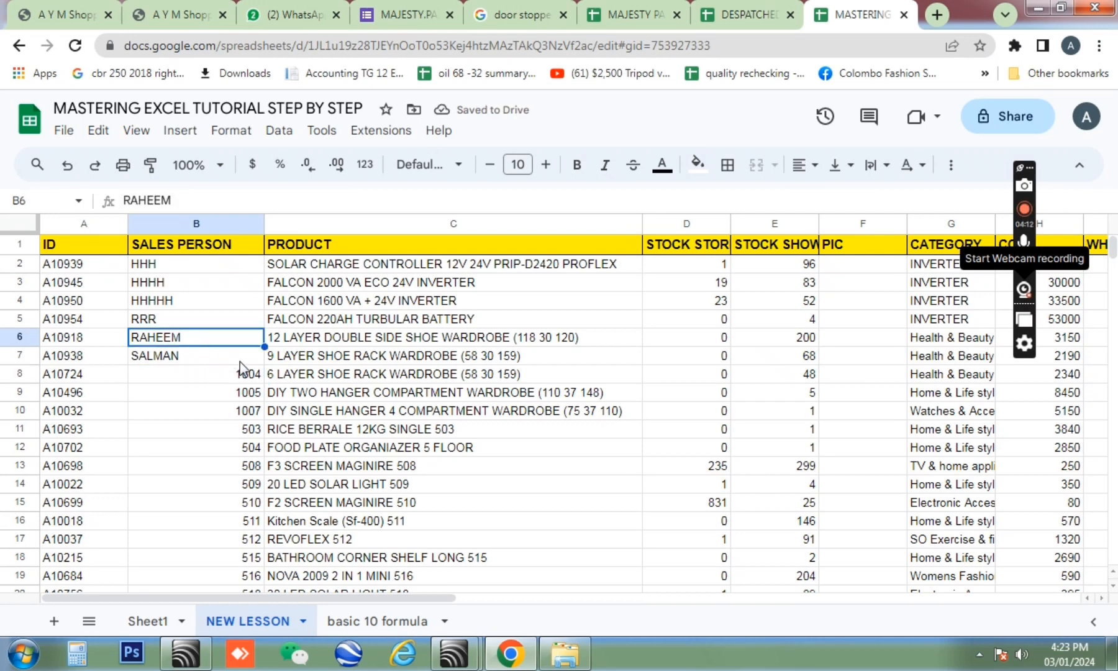
# Step: Set the column index of the VLOOKUP formula in N2 to 10 to return the SALARY column
pyautogui.hscroll(5, 239, 360)
pyautogui.click(544, 244)
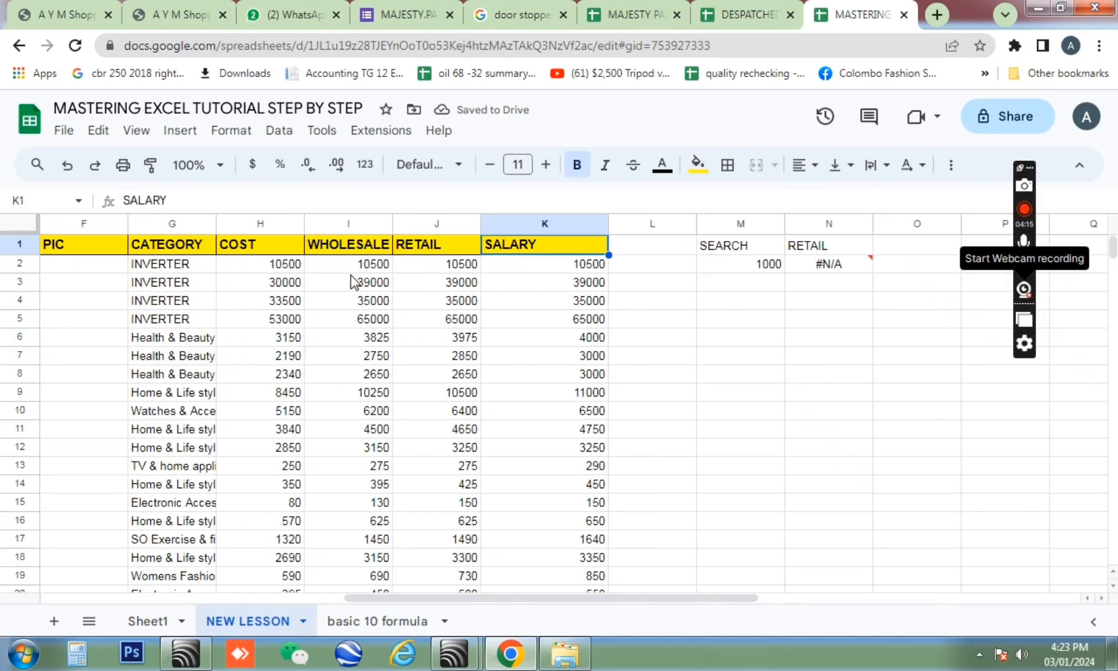
pyautogui.click(345, 248)
pyautogui.click(434, 249)
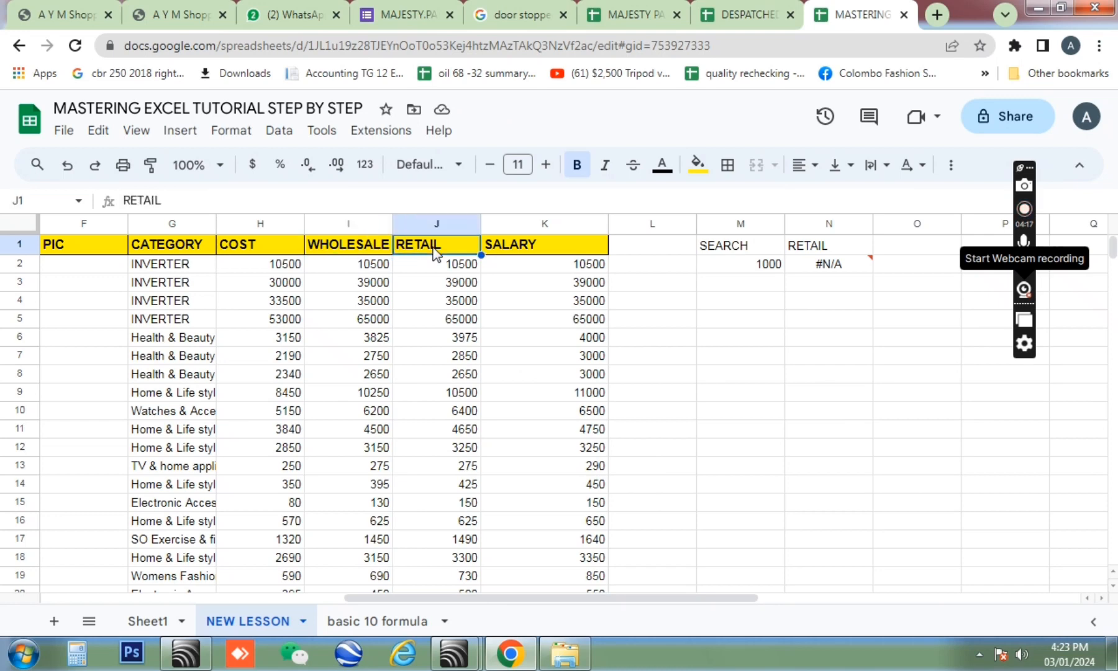
pyautogui.click(505, 246)
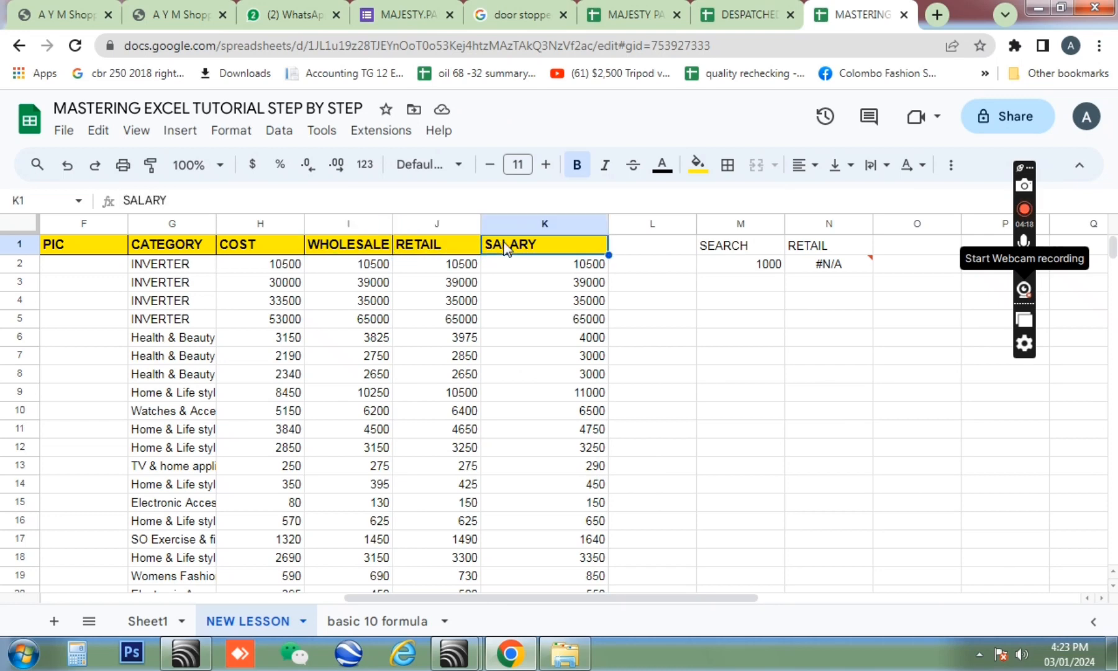
pyautogui.click(810, 266)
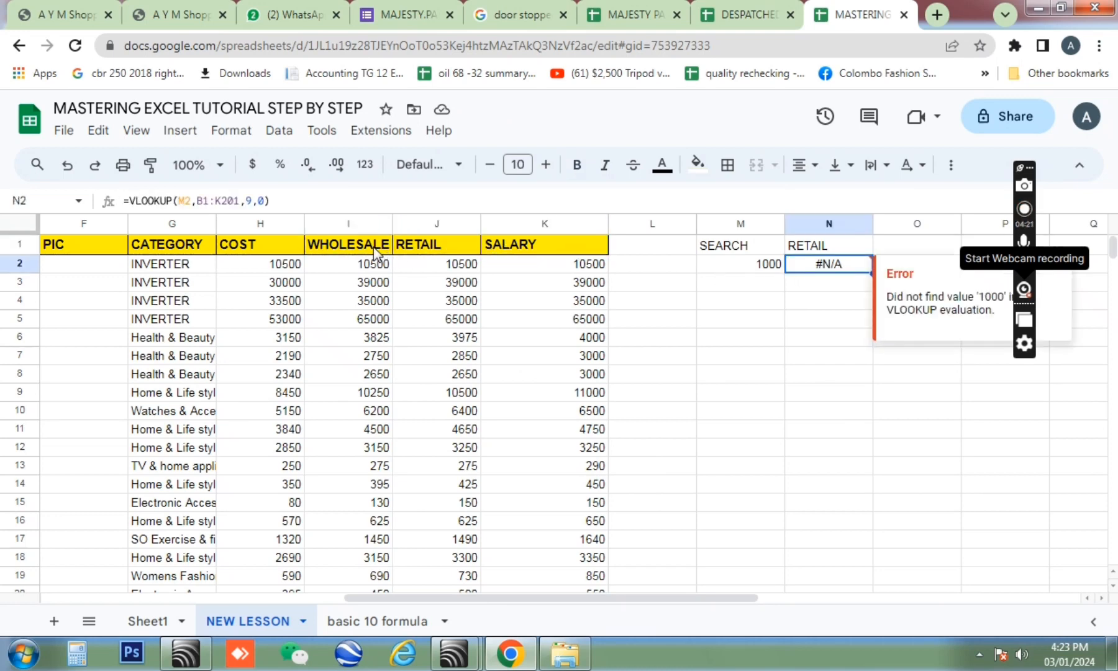
pyautogui.doubleClick(849, 268)
pyautogui.click(851, 332)
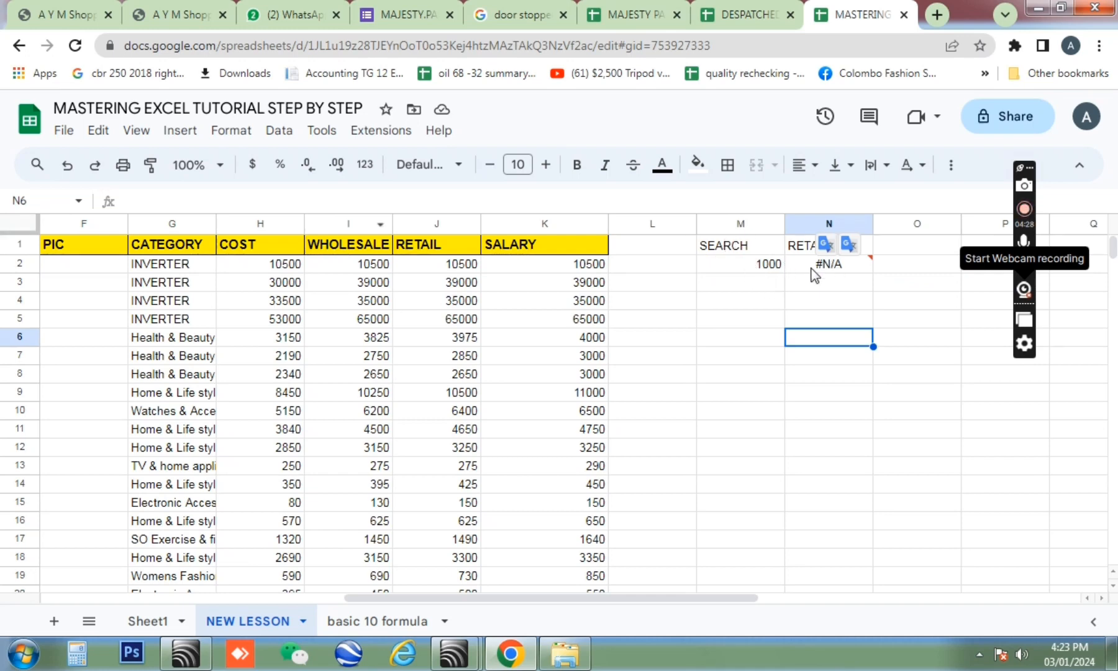
pyautogui.click(807, 267)
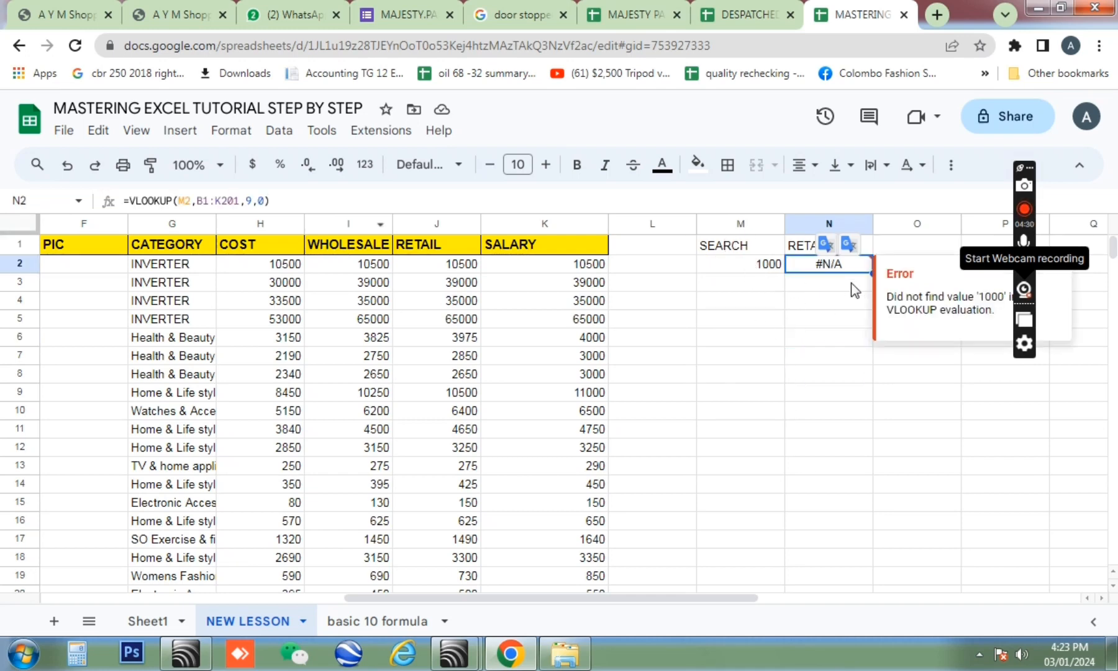
pyautogui.doubleClick(252, 201)
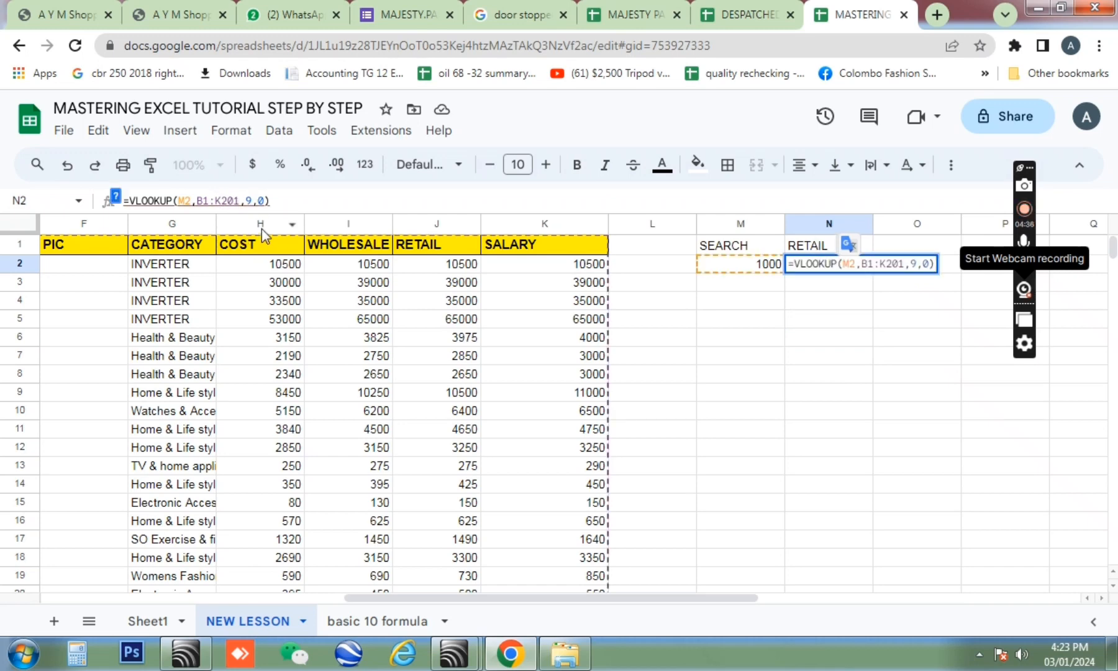
pyautogui.write('10')
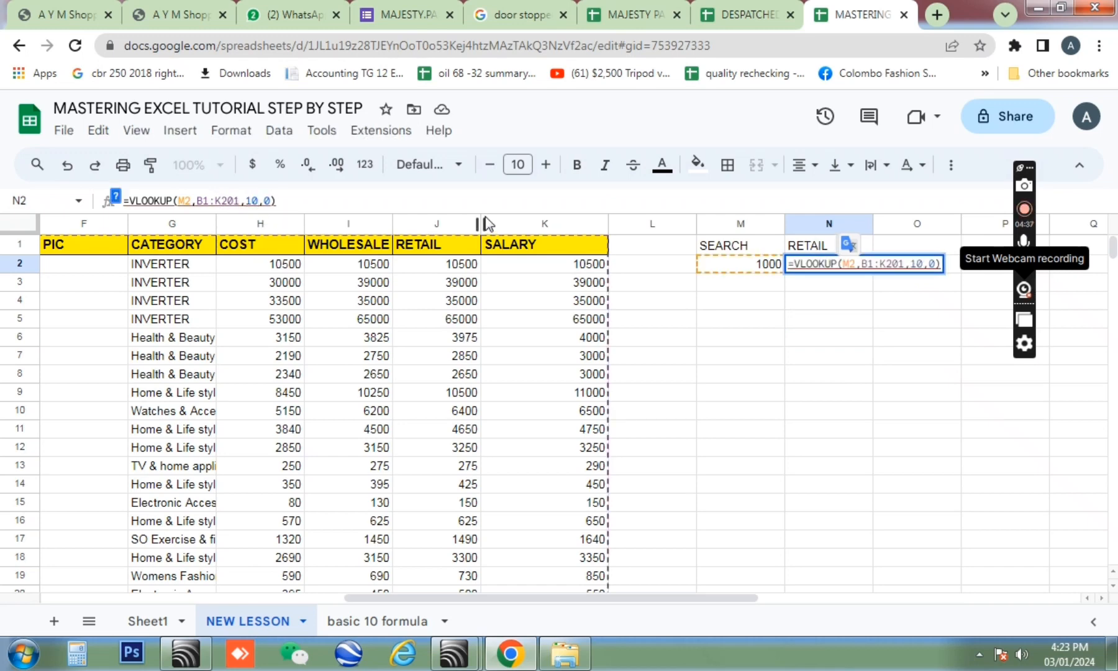
pyautogui.press('Return')
# Step: Replace the search value in M2 with the first name of the salesperson in row 7
pyautogui.click(754, 264)
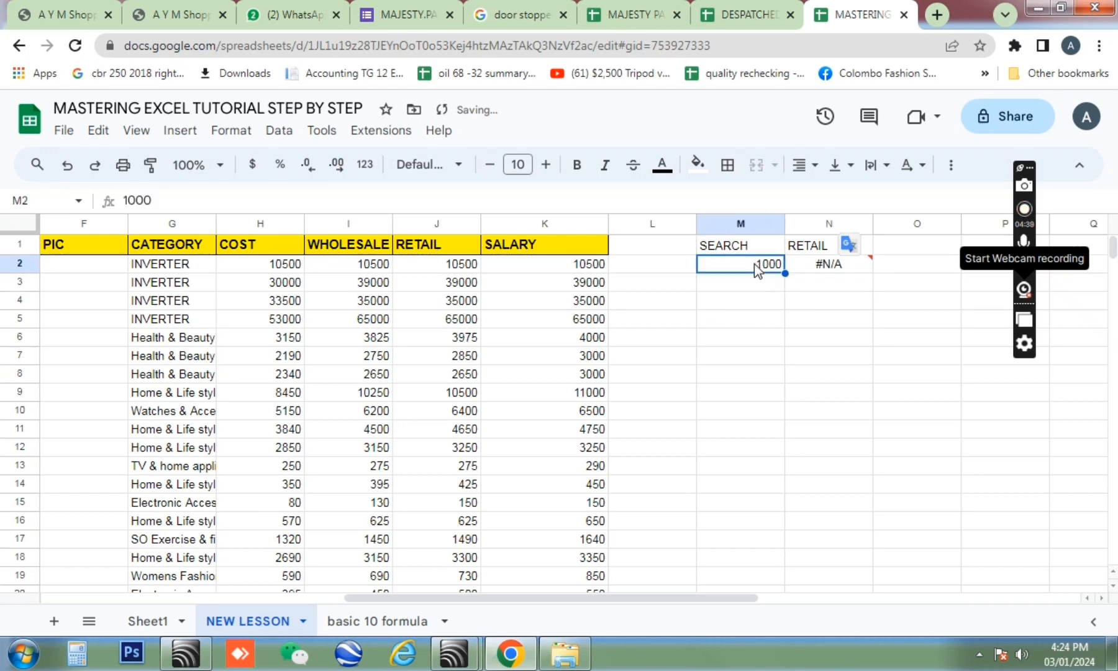
pyautogui.write('SAL')
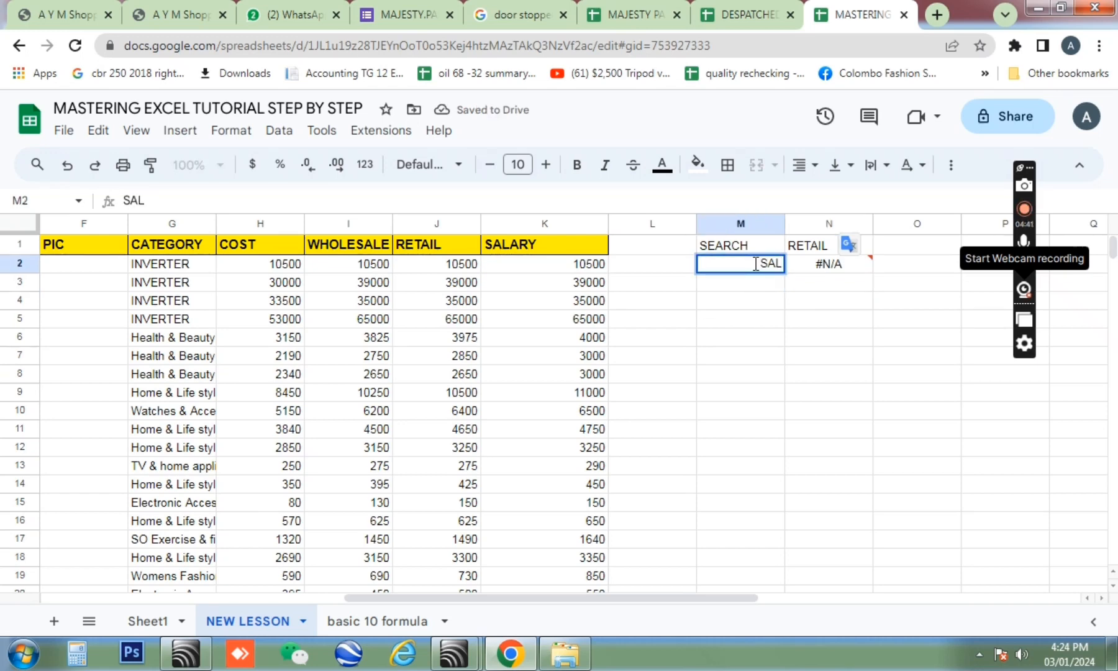
pyautogui.write('MAN')
pyautogui.press('Return')
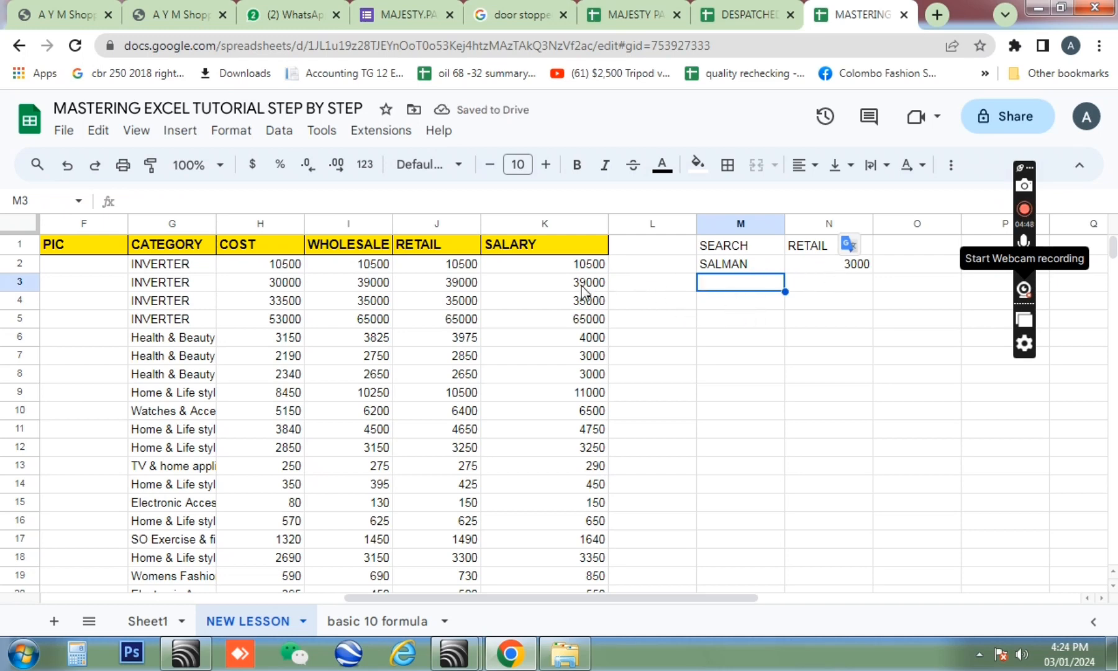
# Step: Examine row 7 from its SALARY cell back to the ID and SALES PERSON columns to check the lookup result
pyautogui.click(583, 357)
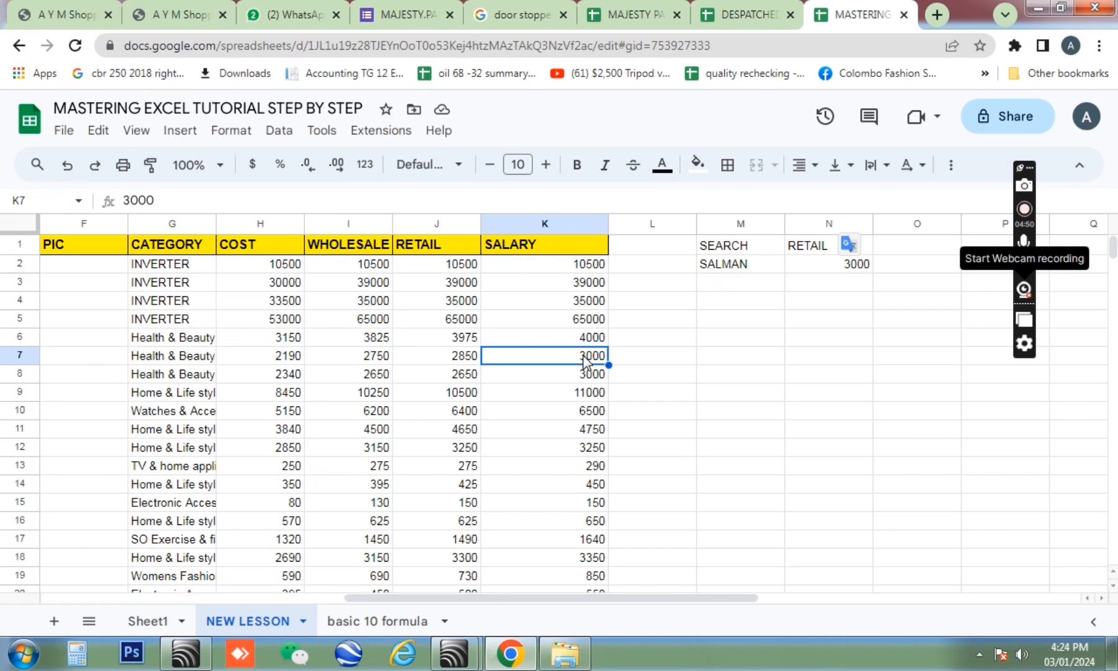
pyautogui.press('Left')
pyautogui.press('Left')
pyautogui.press('Left')
pyautogui.press('Left')
pyautogui.press('Left')
pyautogui.press('Left')
pyautogui.press('Left')
pyautogui.press('Left')
pyautogui.press('Left')
pyautogui.press('Left')
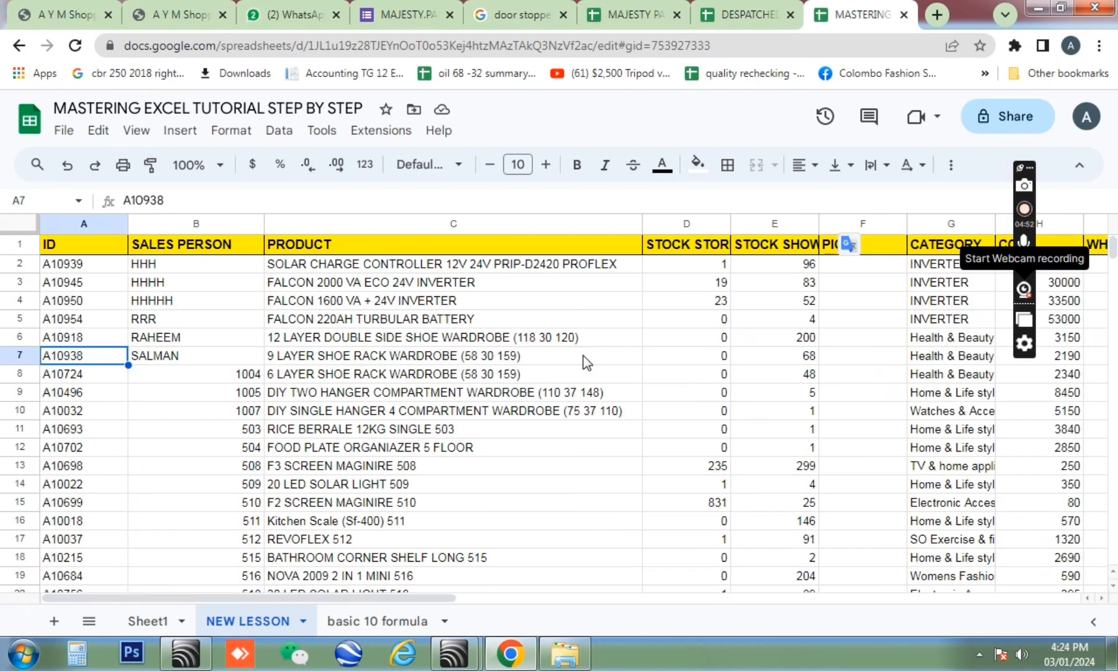
pyautogui.press('Right')
pyautogui.press('Right')
pyautogui.press('Right')
pyautogui.press('Right')
pyautogui.press('Right')
pyautogui.press('Right')
pyautogui.press('Right')
pyautogui.press('Right')
pyautogui.press('Right')
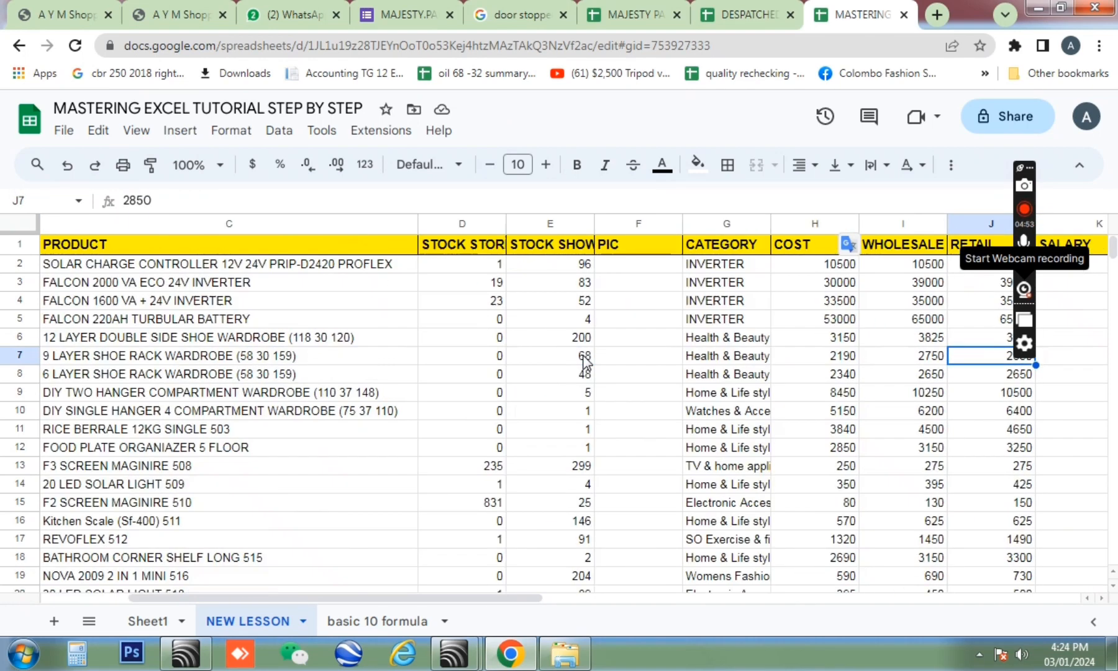
pyautogui.press('Right')
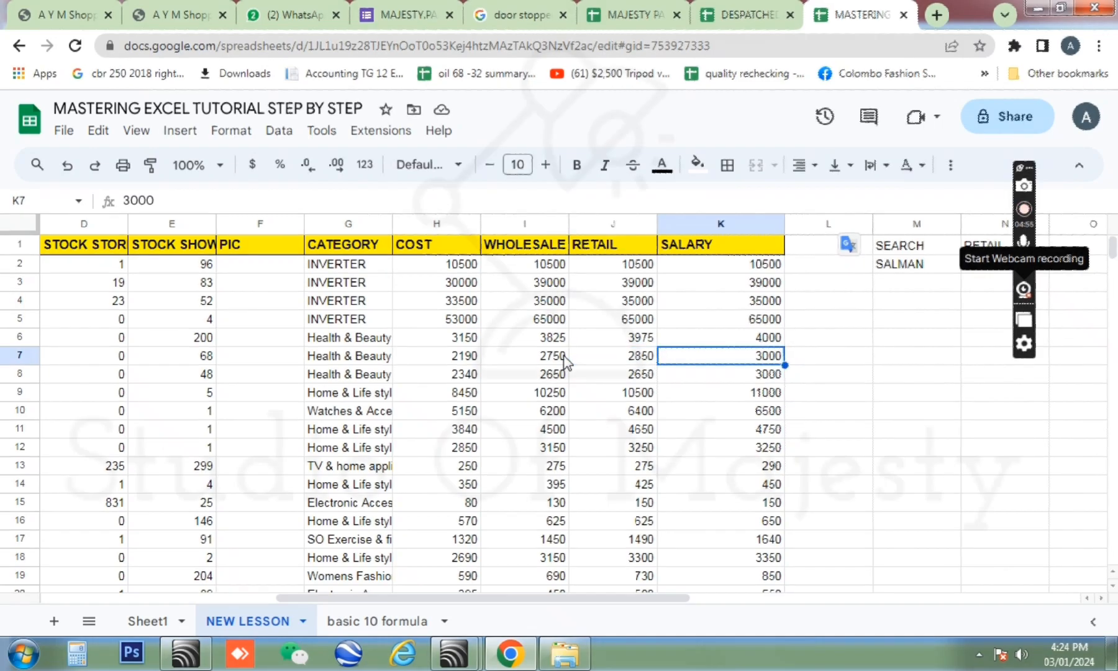